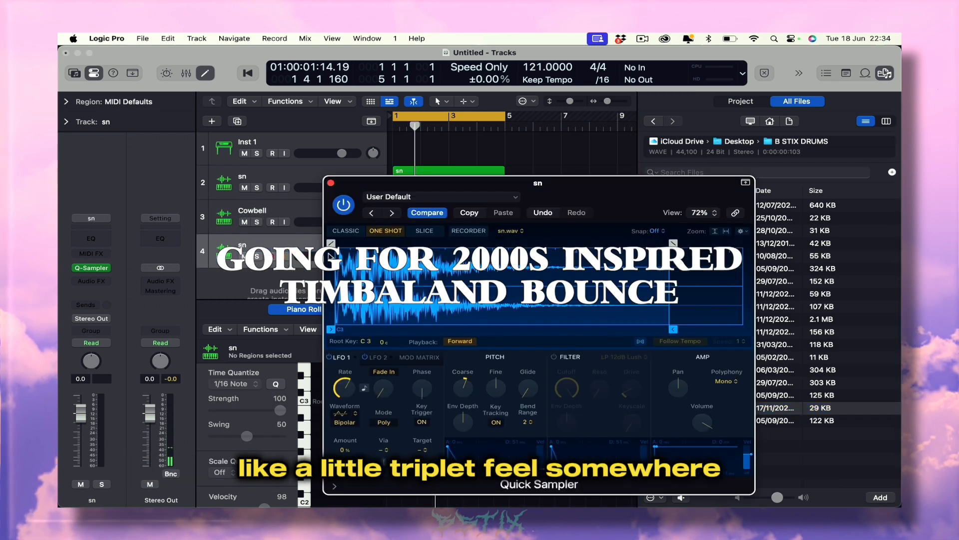
Record an extra snare pattern with a triplet feel on the lower sn track in bars 3 and 4
{"action": "key", "text": "super+k"}
{"action": "key", "text": "space"}
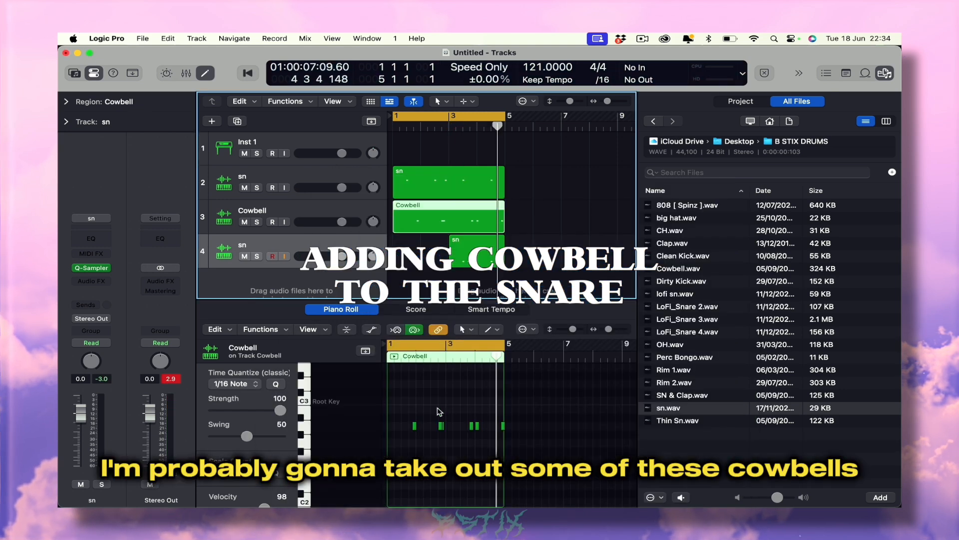
Delete the two cowbell notes just before bar 3 and play back the loop
{"action": "left_click_drag", "start_coordinate": [438, 411], "coordinate": [454, 444]}
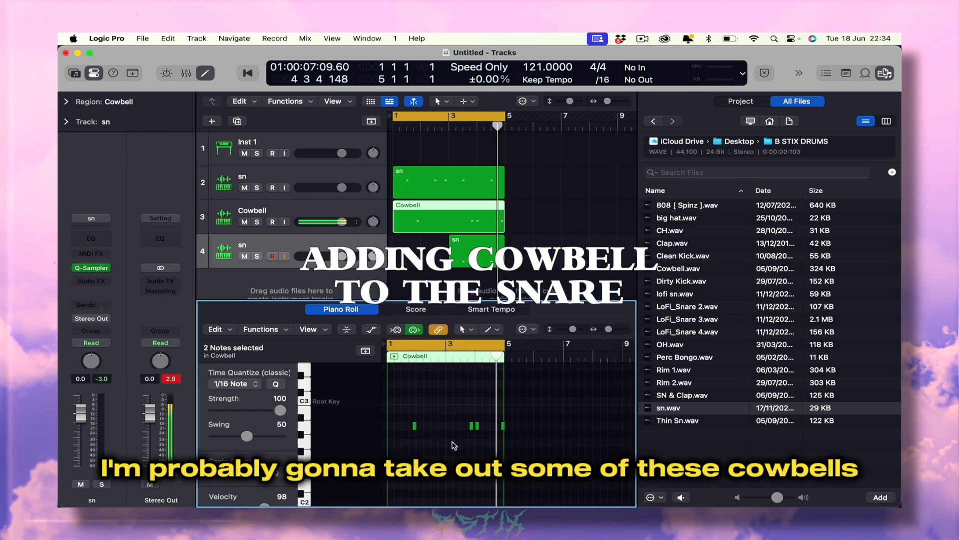
{"action": "left_click", "coordinate": [475, 244]}
{"action": "key", "text": "space"}
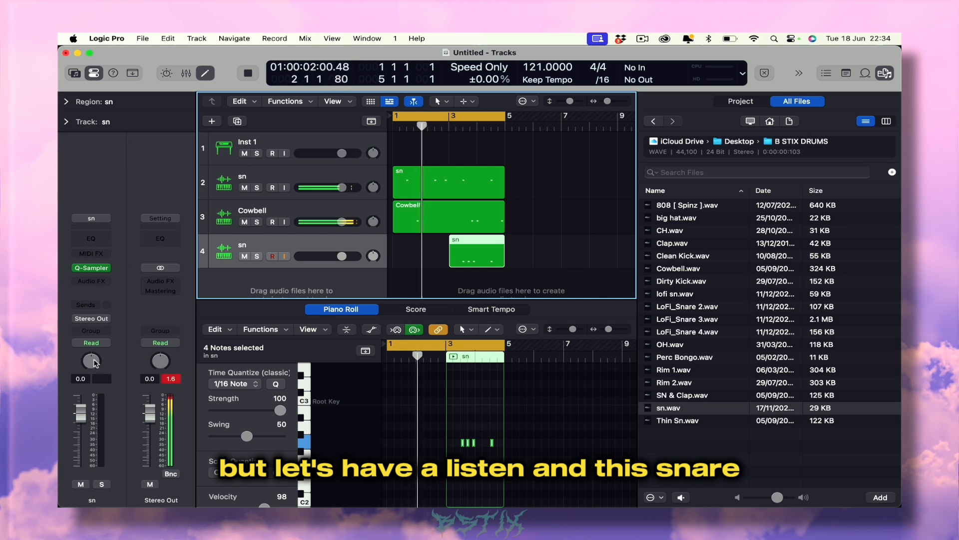
Remove the cowbell notes around bar 4 and set the Cowbell track to -9.7 dB, panned to -26 opposite the extra snare
{"action": "left_click", "coordinate": [459, 219]}
{"action": "key", "text": "a"}
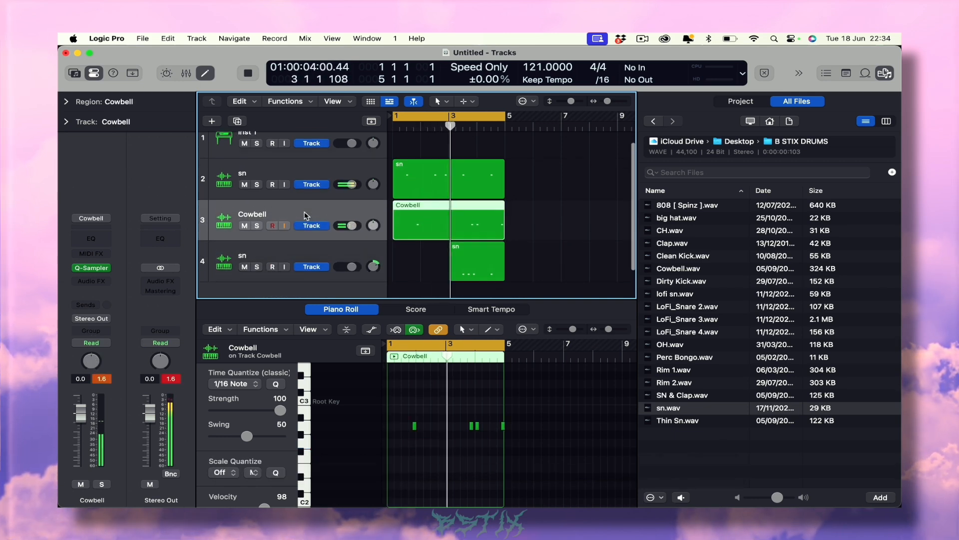
{"action": "left_click", "coordinate": [445, 223]}
{"action": "left_click_drag", "start_coordinate": [445, 223], "coordinate": [442, 236]}
{"action": "key", "text": "a"}
{"action": "left_click", "coordinate": [480, 215]}
{"action": "key", "text": "space"}
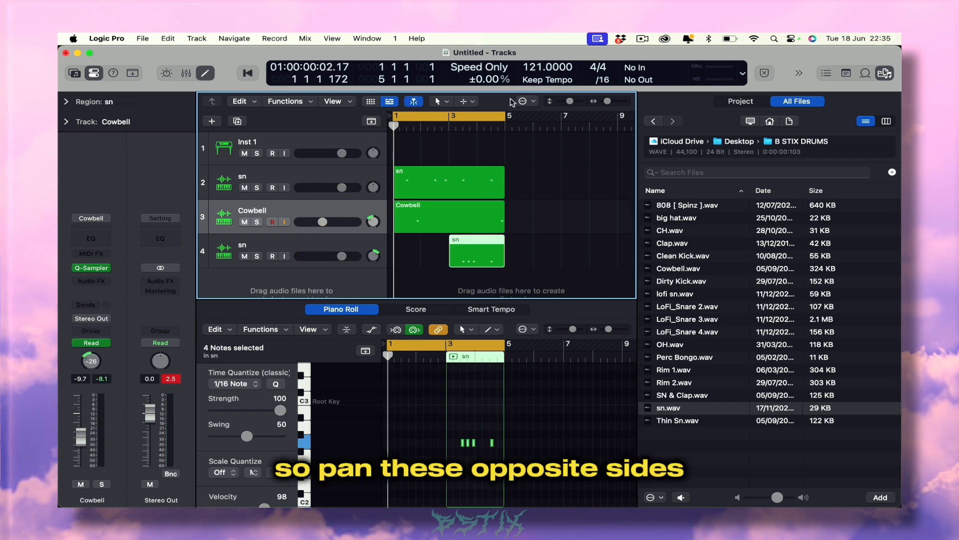
Audition Dirty Kick.wav and Clean Kick.wav, and add Clean Kick.wav as a new sampler track below the snare
{"action": "left_click", "coordinate": [682, 281]}
{"action": "scroll", "coordinate": [292, 200], "scroll_direction": "down", "scroll_amount": 1}
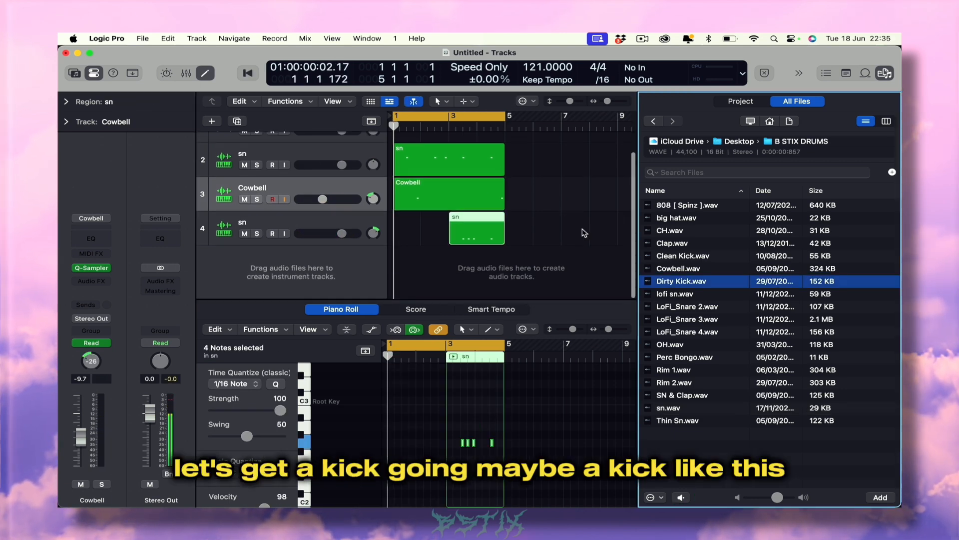
{"action": "left_click", "coordinate": [703, 255]}
{"action": "left_click_drag", "start_coordinate": [704, 256], "coordinate": [321, 233]}
Record a syncopated kick pattern on the Clean Kick track across bars 1 to 4 with Musical Typing
{"action": "key", "text": "super+k"}
{"action": "key", "text": "d"}
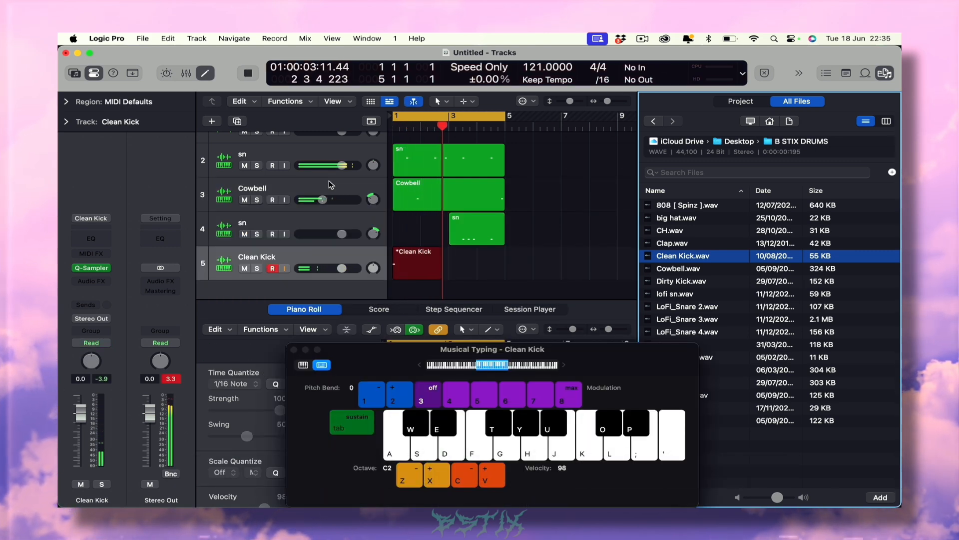
{"action": "key", "text": "d"}
{"action": "key", "text": "d"}
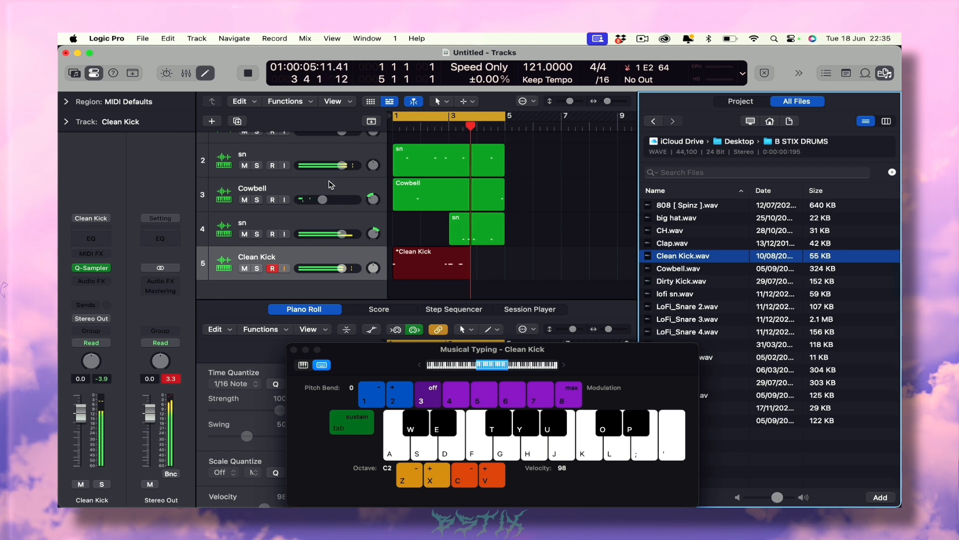
{"action": "key", "text": "d"}
{"action": "key", "text": "d"}
{"action": "left_click", "coordinate": [436, 417]}
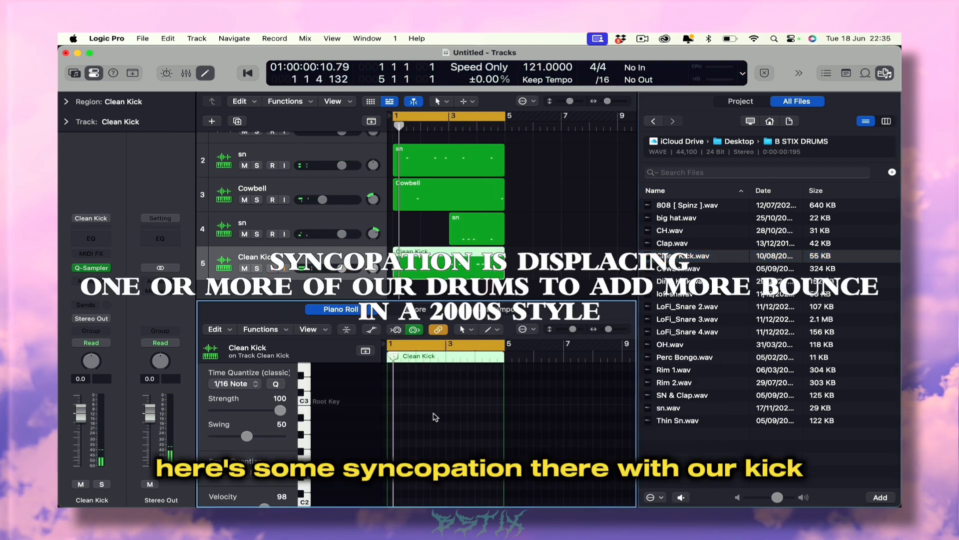
Play back the drum loop and correct the position of the last cowbell note at the end of bar 4
{"action": "key", "text": "space"}
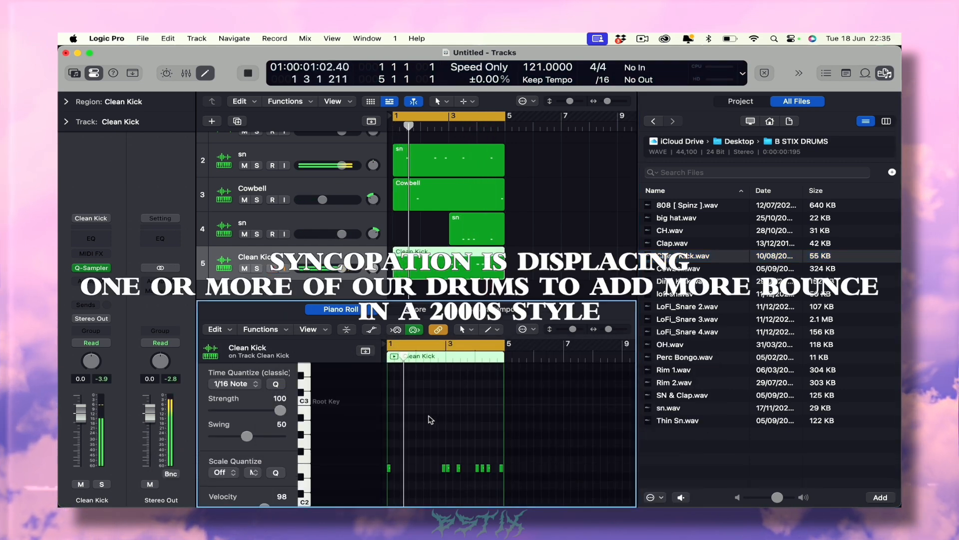
{"action": "scroll", "coordinate": [446, 273], "scroll_direction": "down", "scroll_amount": 2}
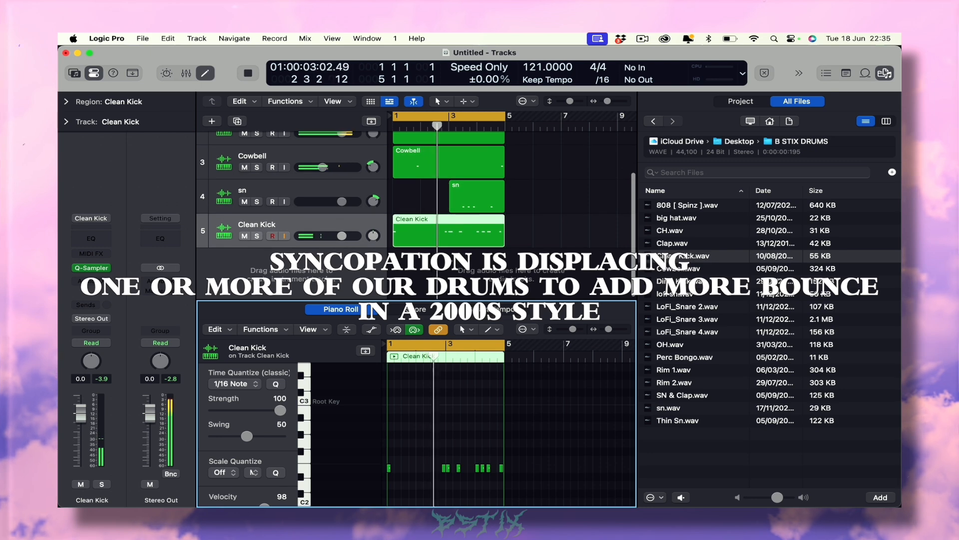
{"action": "left_click", "coordinate": [446, 273]}
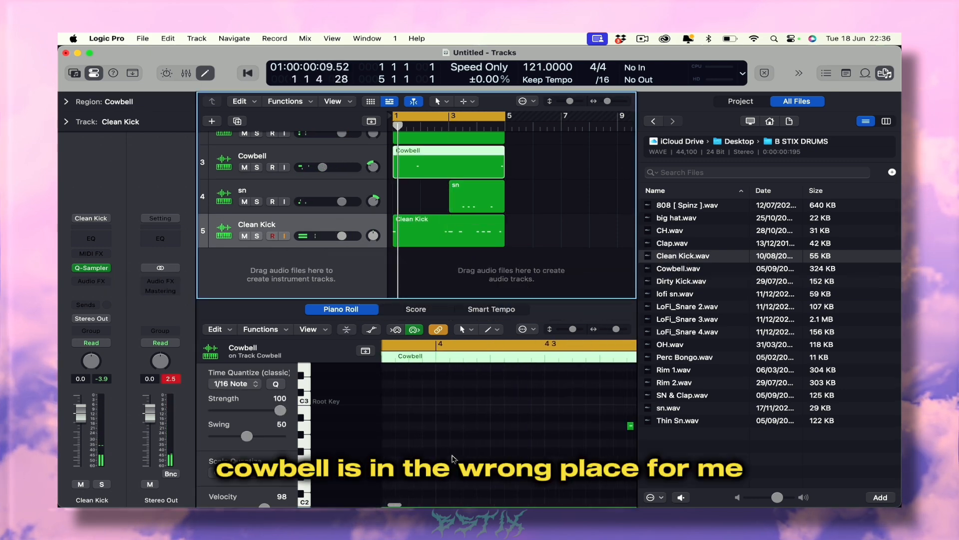
{"action": "scroll", "coordinate": [453, 460], "scroll_direction": "right", "scroll_amount": 4}
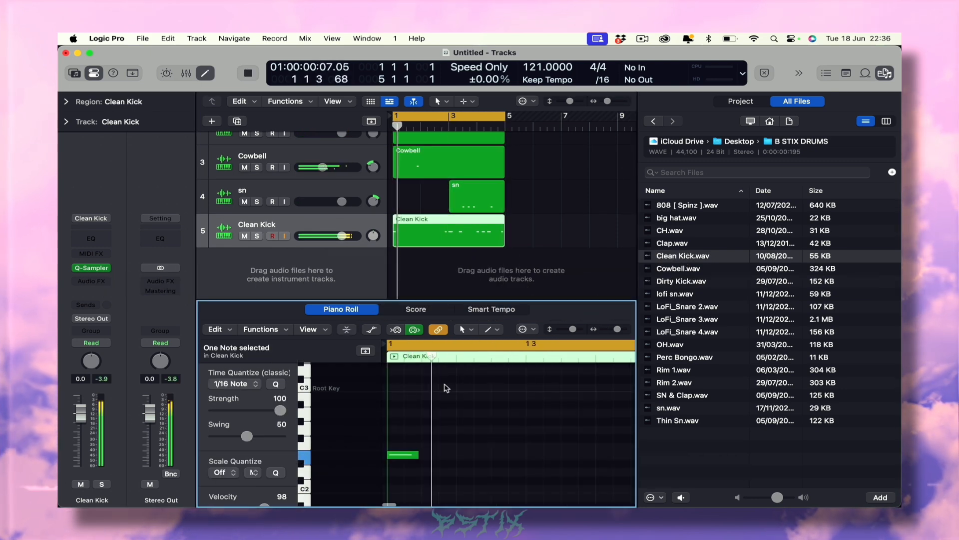
{"action": "double_click", "coordinate": [484, 127]}
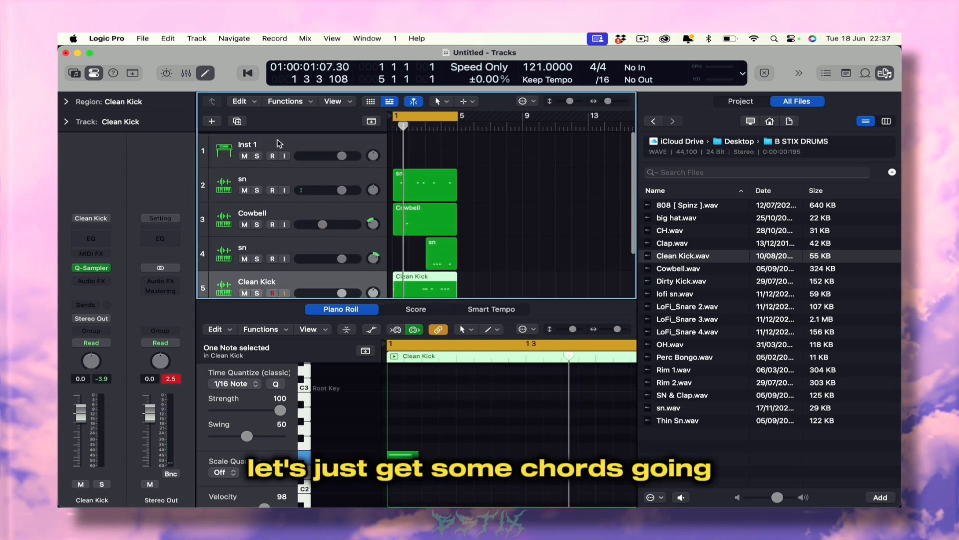
Create an empty one-bar MIDI region at bar 1 on the Inst 1 track
{"action": "left_click", "coordinate": [277, 143]}
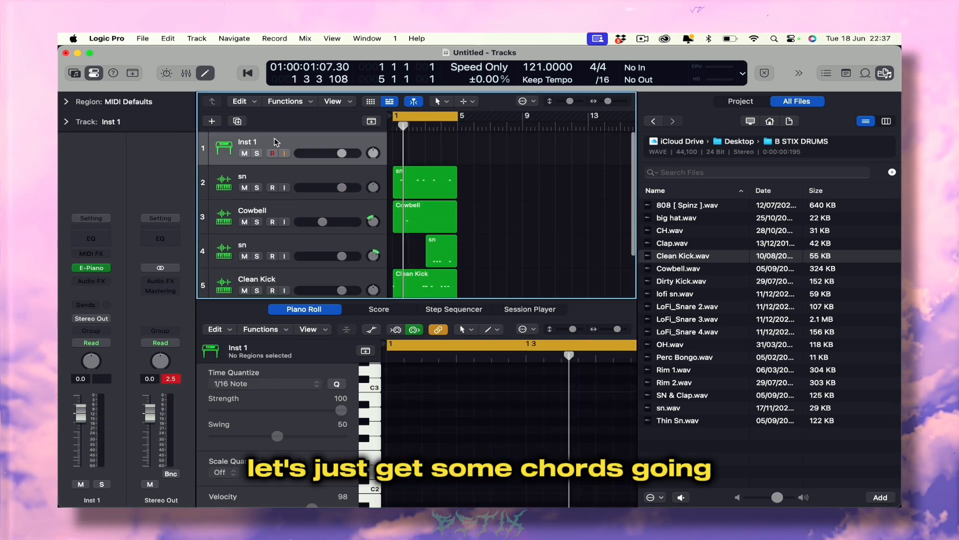
{"action": "right_click", "coordinate": [396, 154]}
{"action": "left_click", "coordinate": [420, 159]}
{"action": "key", "text": "super+Right"}
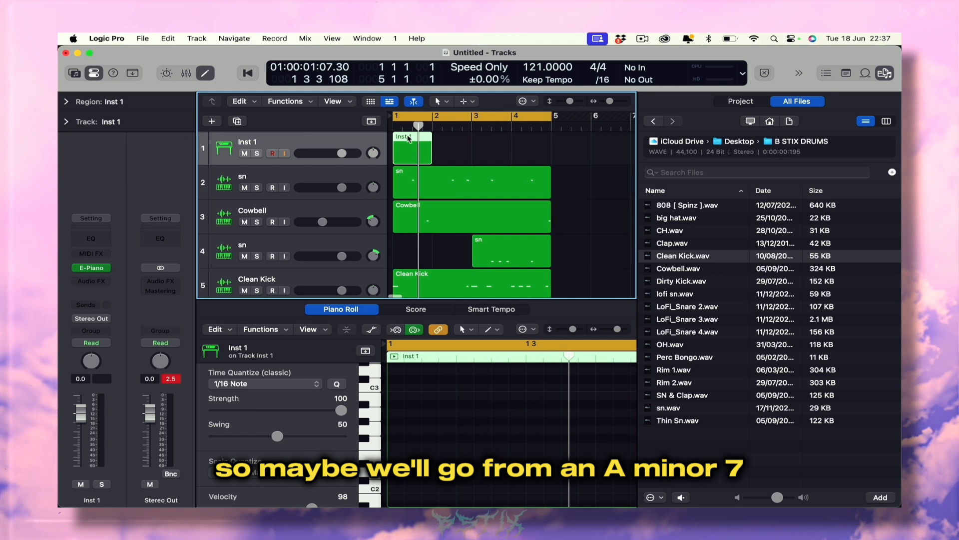
{"action": "scroll", "coordinate": [392, 482], "scroll_direction": "down", "scroll_amount": 2}
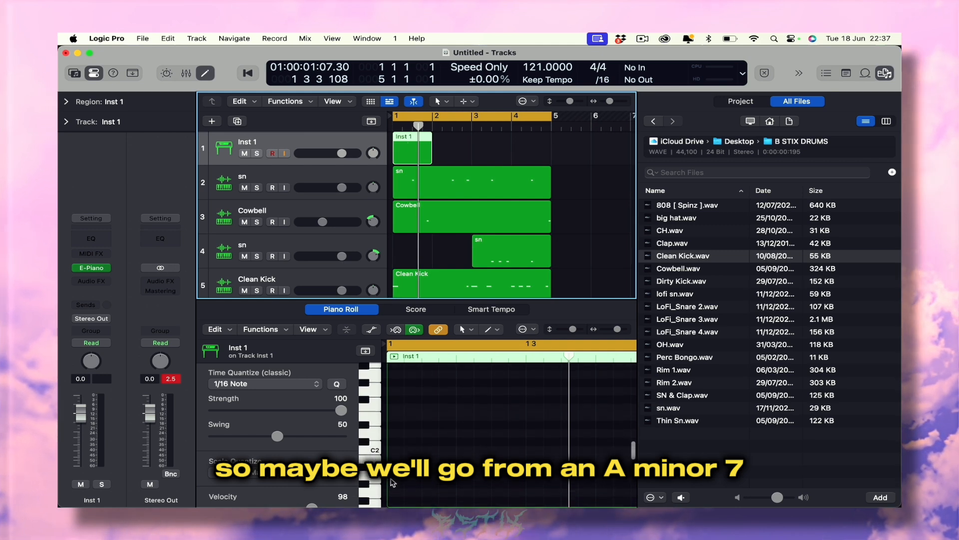
Program an A minor 7 chord at bar 1 with the notes A1, C2, E2 and G2
{"action": "left_click", "coordinate": [393, 477]}
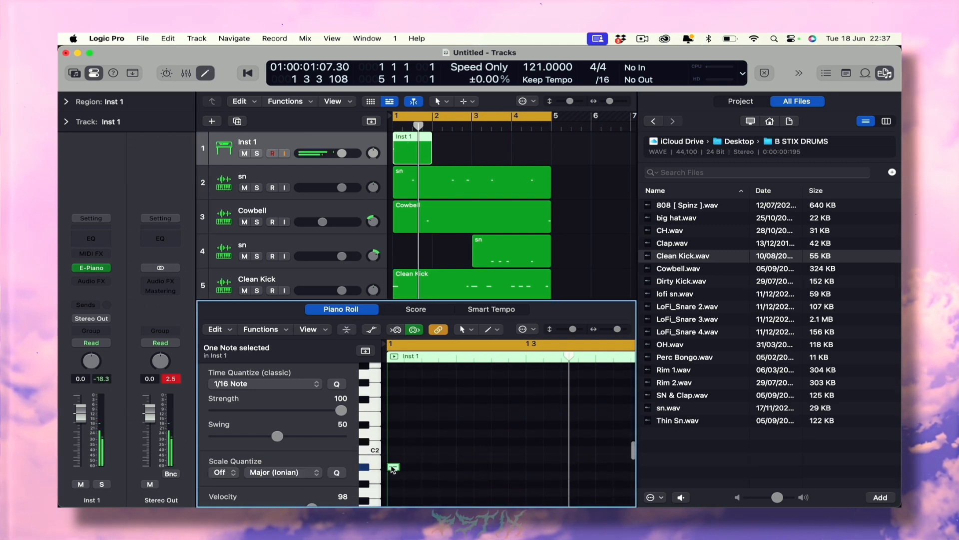
{"action": "left_click_drag", "start_coordinate": [392, 480], "coordinate": [395, 450]}
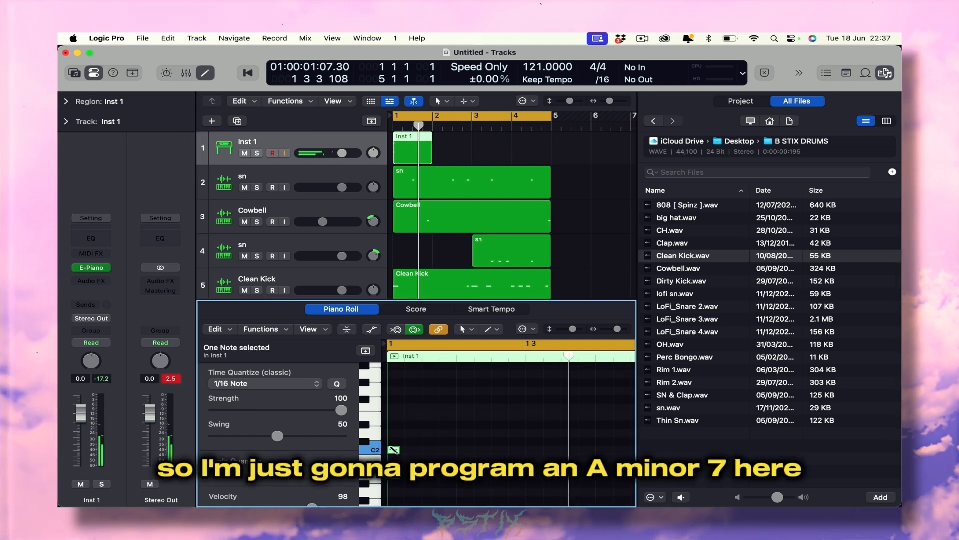
{"action": "left_click", "coordinate": [393, 419]}
{"action": "left_click_drag", "start_coordinate": [398, 475], "coordinate": [430, 416]}
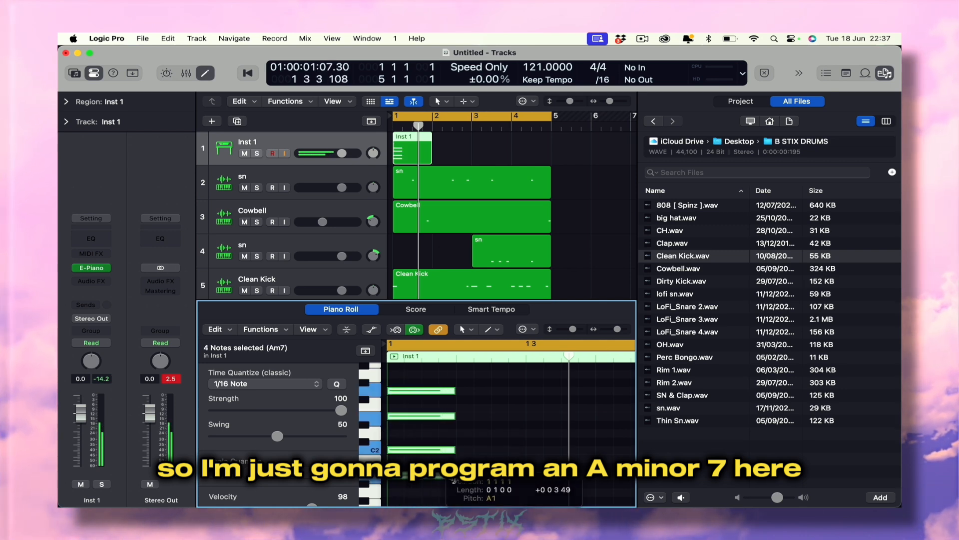
Raise the C and E of the A minor 7 chord by an octave and play back the new voicing
{"action": "key", "text": "space"}
{"action": "key", "text": "space"}
{"action": "key", "text": "alt+shift+Up"}
{"action": "left_click", "coordinate": [432, 419]}
{"action": "key", "text": "space"}
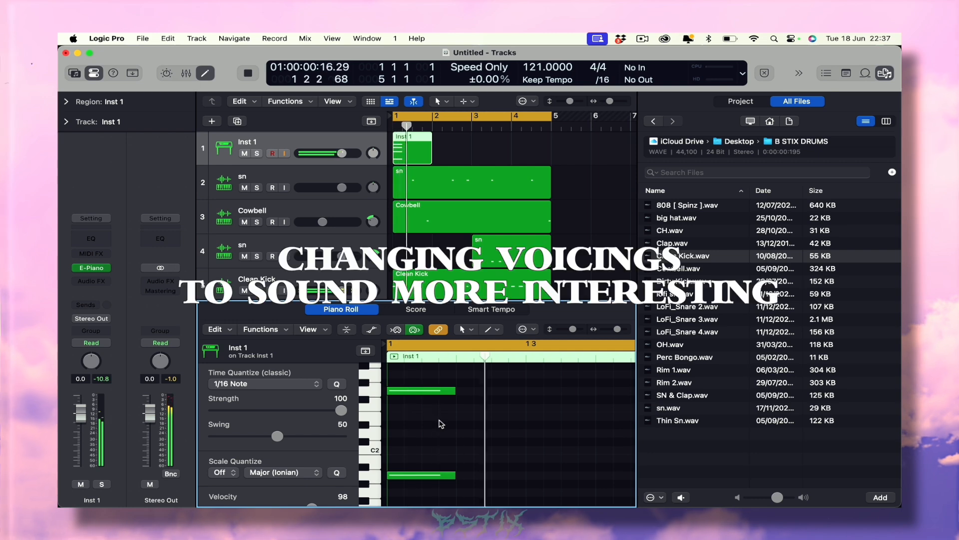
Lengthen all the A minor 7 notes to two beats and extend the Inst 1 region to the end of bar 4
{"action": "key", "text": "super+a"}
{"action": "left_click_drag", "start_coordinate": [452, 475], "coordinate": [464, 475]}
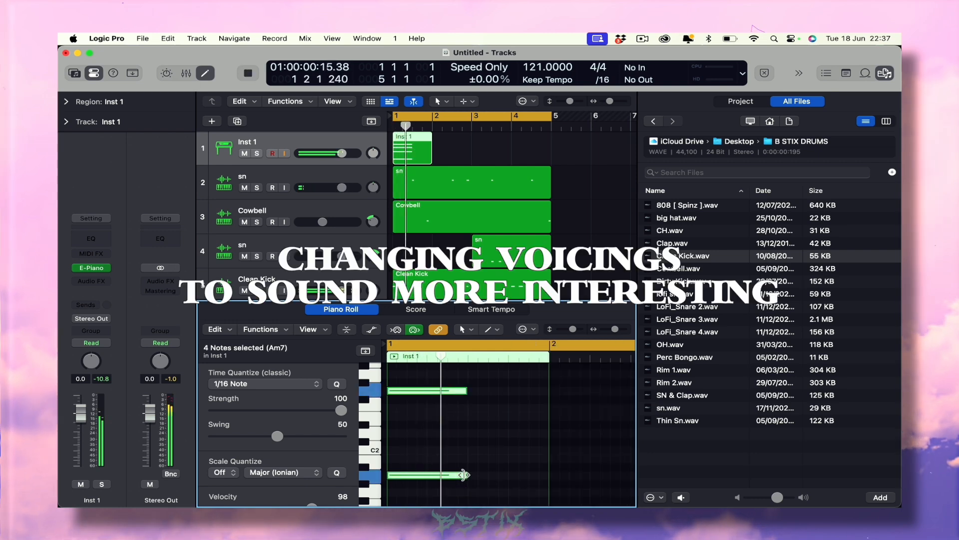
{"action": "key", "text": "space"}
{"action": "left_click_drag", "start_coordinate": [431, 158], "coordinate": [550, 157]}
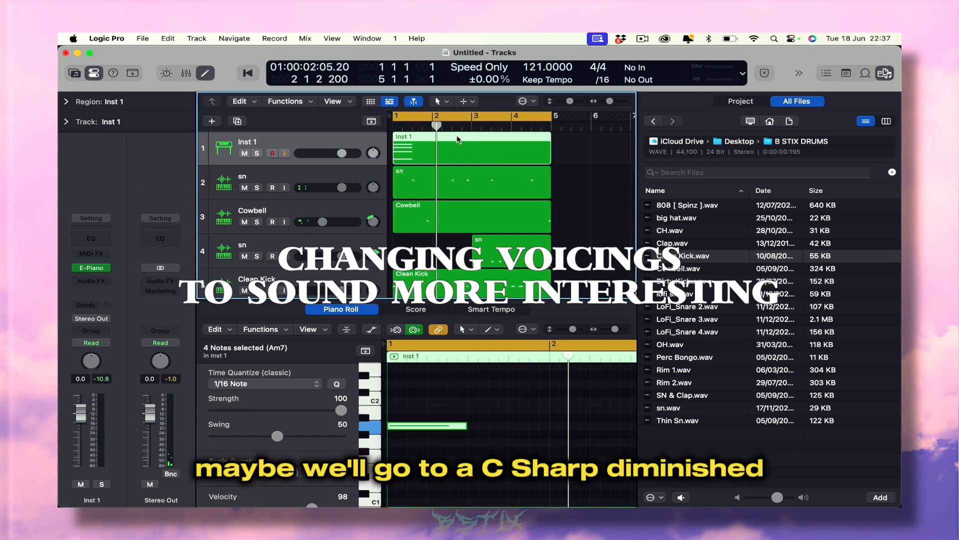
Place a two-beat C#2 note at the start of bar 2 as the root of a diminished chord
{"action": "left_click", "coordinate": [432, 126]}
{"action": "scroll", "coordinate": [484, 419], "scroll_direction": "down", "scroll_amount": 3}
{"action": "scroll", "coordinate": [479, 424], "scroll_direction": "up", "scroll_amount": 1}
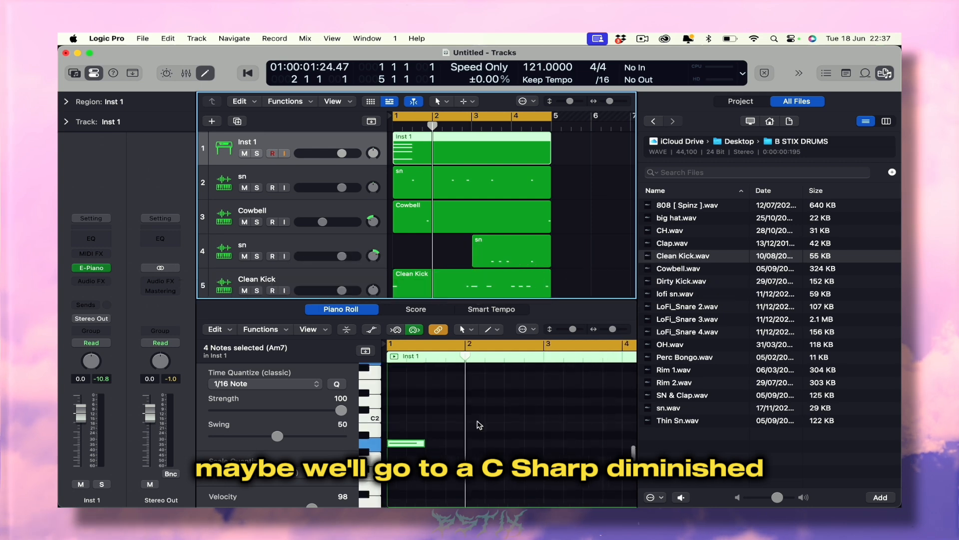
{"action": "left_click_drag", "start_coordinate": [472, 428], "coordinate": [482, 422]}
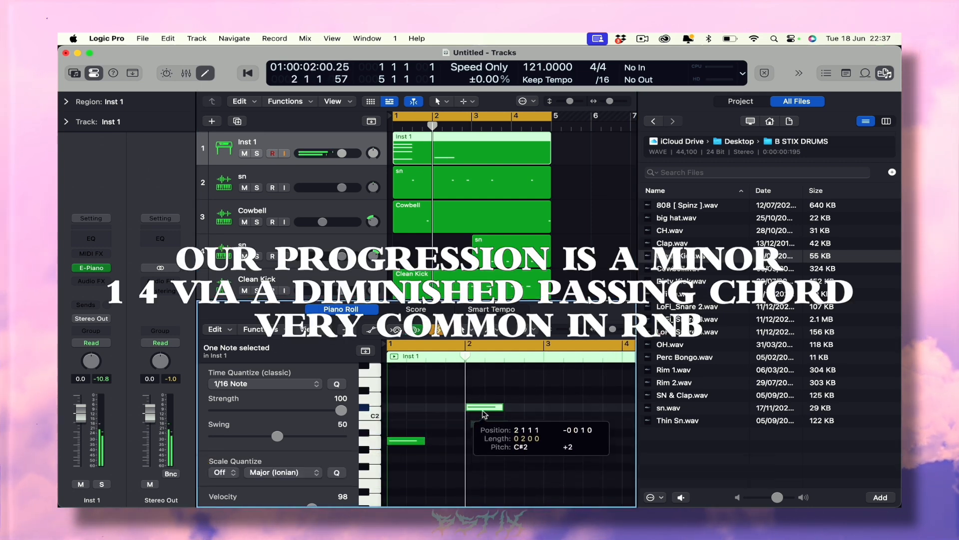
Lower the two highest notes of the C# diminished chord by an octave and play back the voicing
{"action": "key", "text": "space"}
{"action": "left_click_drag", "start_coordinate": [485, 370], "coordinate": [465, 401]}
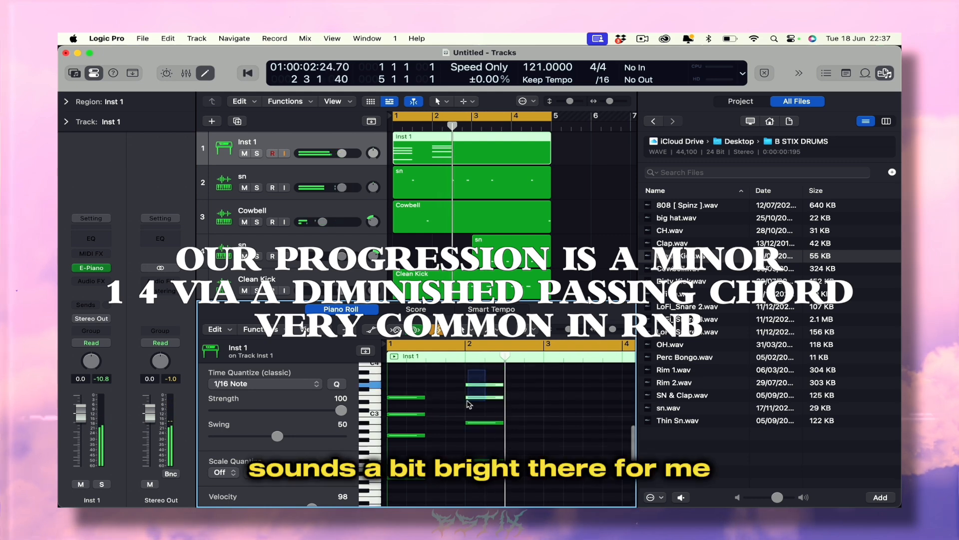
{"action": "key", "text": "alt+shift+Down"}
{"action": "left_click", "coordinate": [464, 404]}
{"action": "key", "text": "space"}
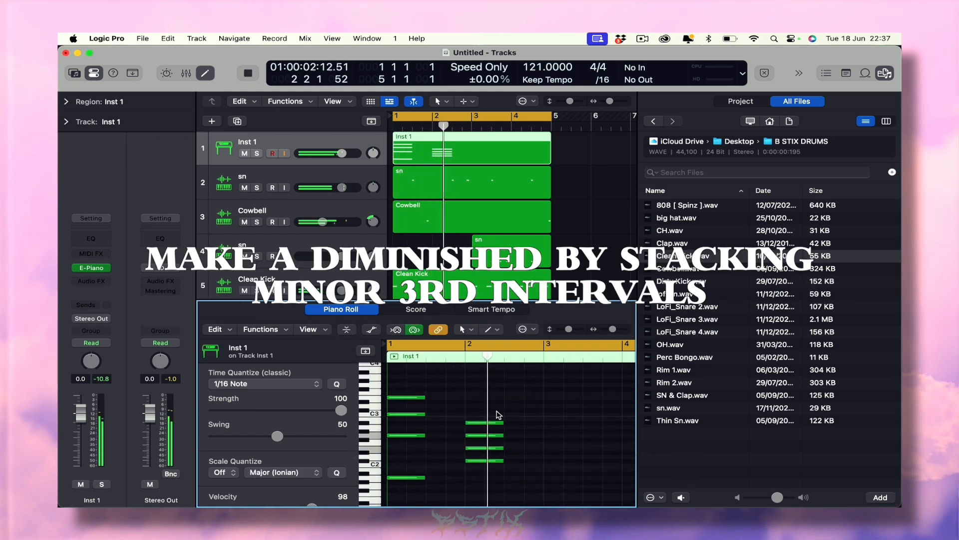
Program a D minor 9 chord at bar 3 with the notes D1, C2, E2, F2 and A2
{"action": "scroll", "coordinate": [520, 424], "scroll_direction": "down", "scroll_amount": 3}
{"action": "left_click", "coordinate": [549, 485], "text": "super"}
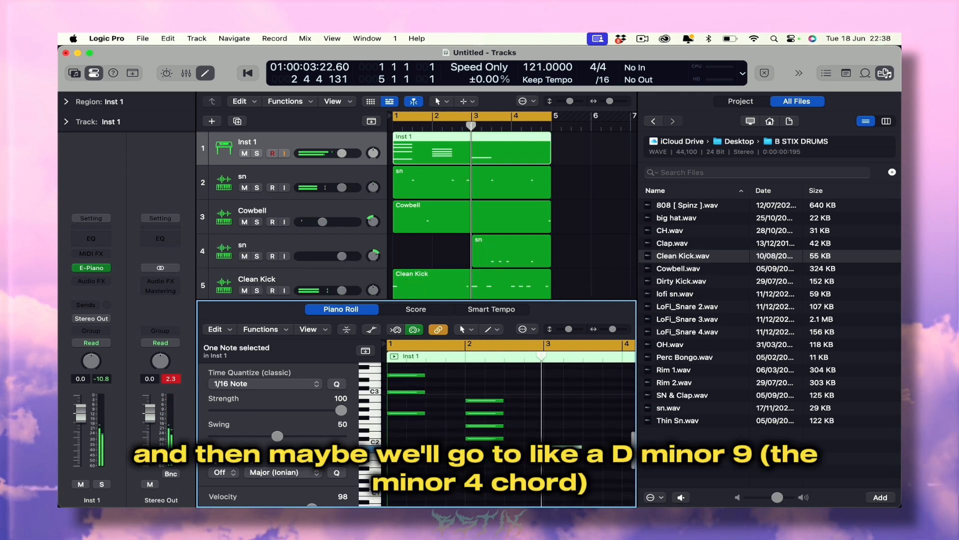
{"action": "left_click_drag", "start_coordinate": [587, 461], "coordinate": [566, 455]}
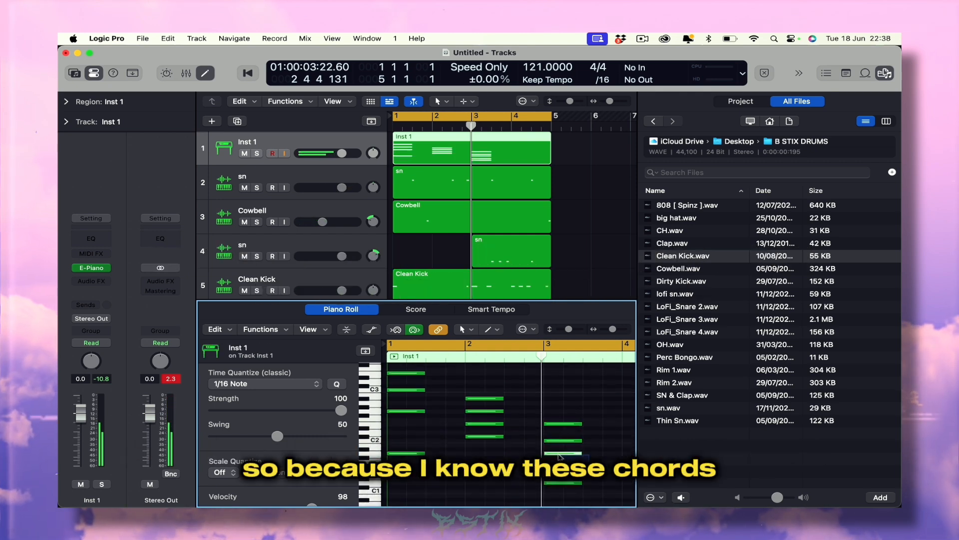
{"action": "left_click_drag", "start_coordinate": [566, 458], "coordinate": [563, 453]}
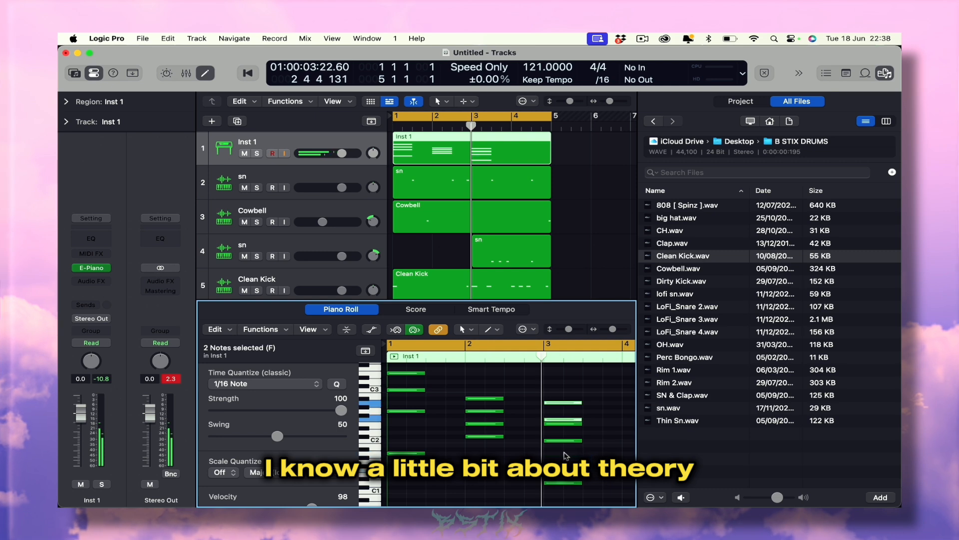
{"action": "left_click", "coordinate": [581, 455]}
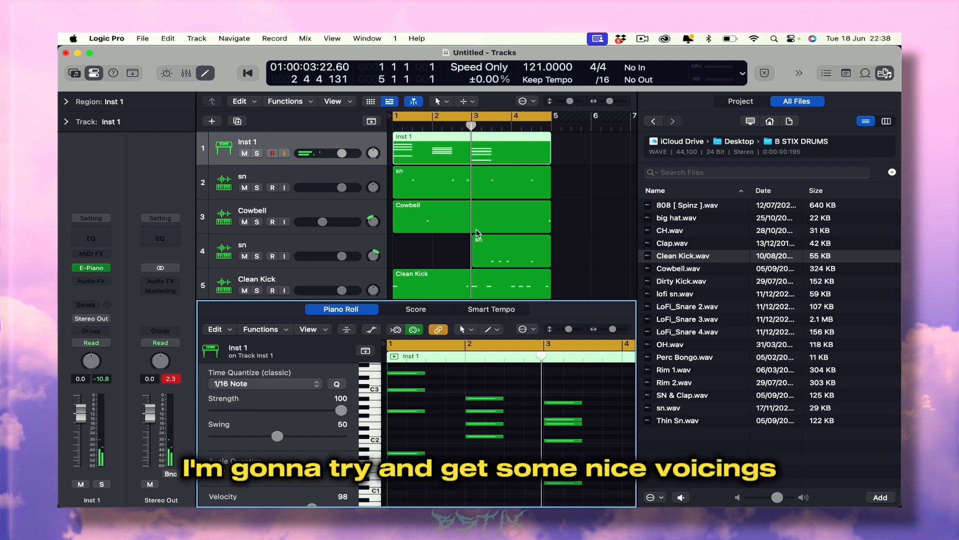
Listen to the progression, open up the D minor 9 voicing by raising its E an octave to E3, and replay it
{"action": "key", "text": "Return"}
{"action": "key", "text": "space"}
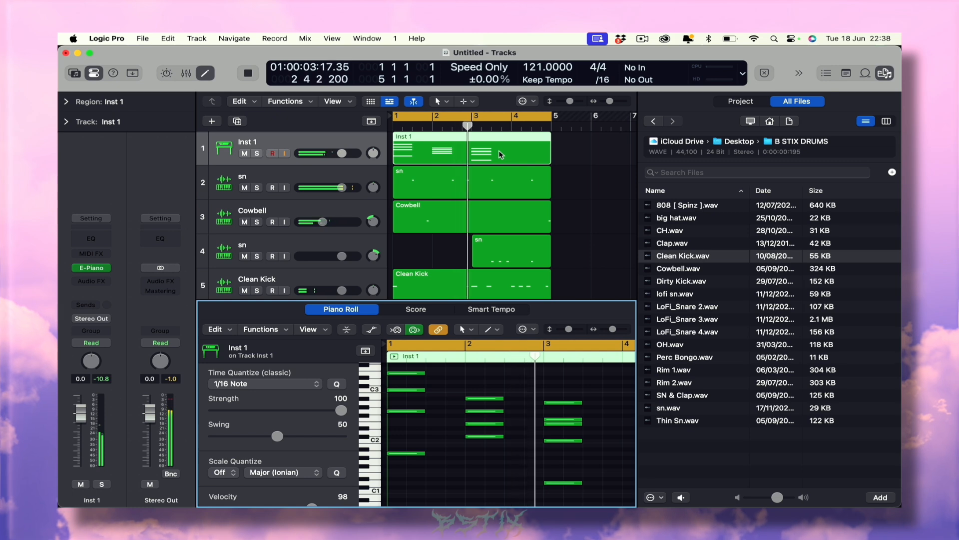
{"action": "key", "text": "space"}
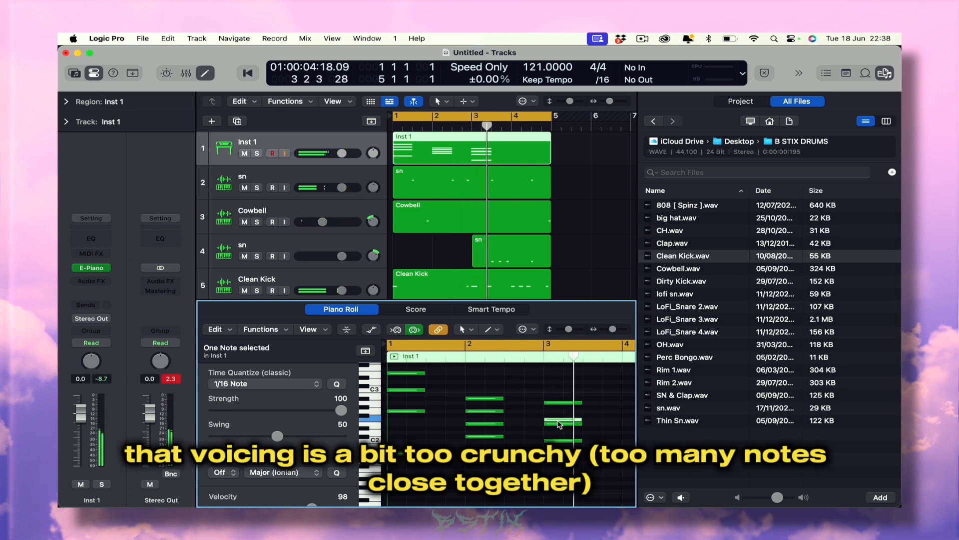
{"action": "key", "text": "alt+shift+Up"}
{"action": "left_click", "coordinate": [534, 360]}
{"action": "key", "text": "space"}
{"action": "key", "text": "space"}
Raise the D1 bass note of the D minor 9 chord by an octave and play it back
{"action": "scroll", "coordinate": [552, 371], "scroll_direction": "down", "scroll_amount": 3}
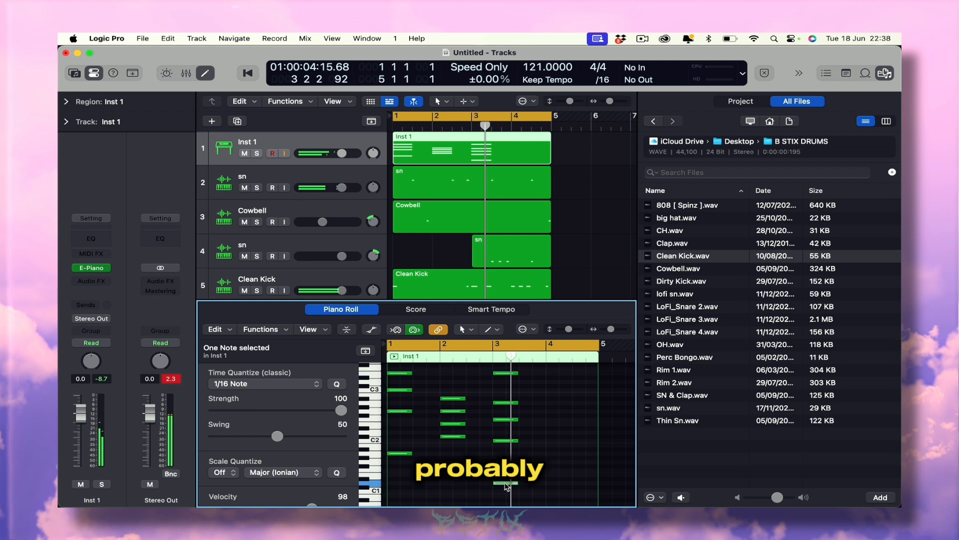
{"action": "key", "text": "alt+shift+Up"}
{"action": "key", "text": "space"}
{"action": "left_click", "coordinate": [527, 449]}
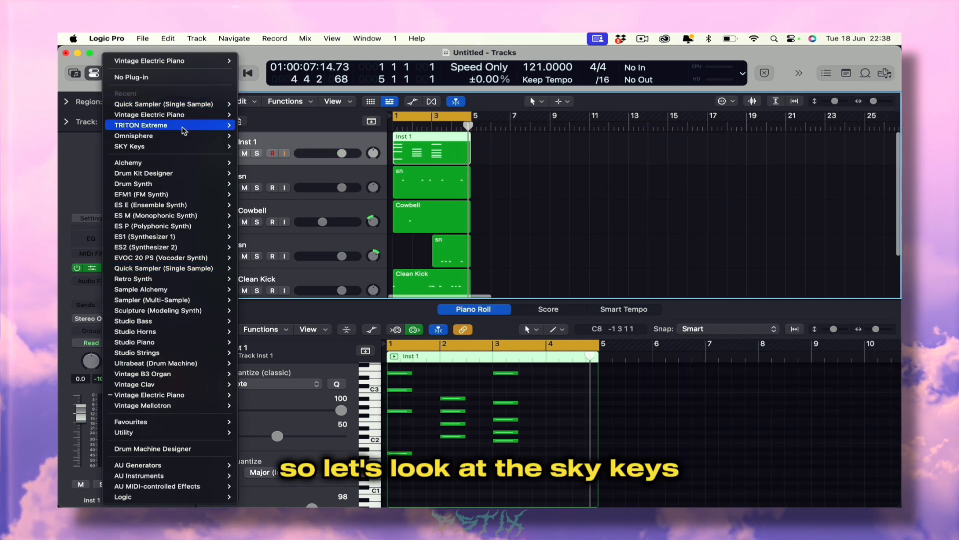
Load the SKY Keys instrument in stereo on the Inst 1 track and audition presets such as Adjacent Flute, Always Danger and Ancient Choir
{"action": "mouse_move", "coordinate": [220, 146]}
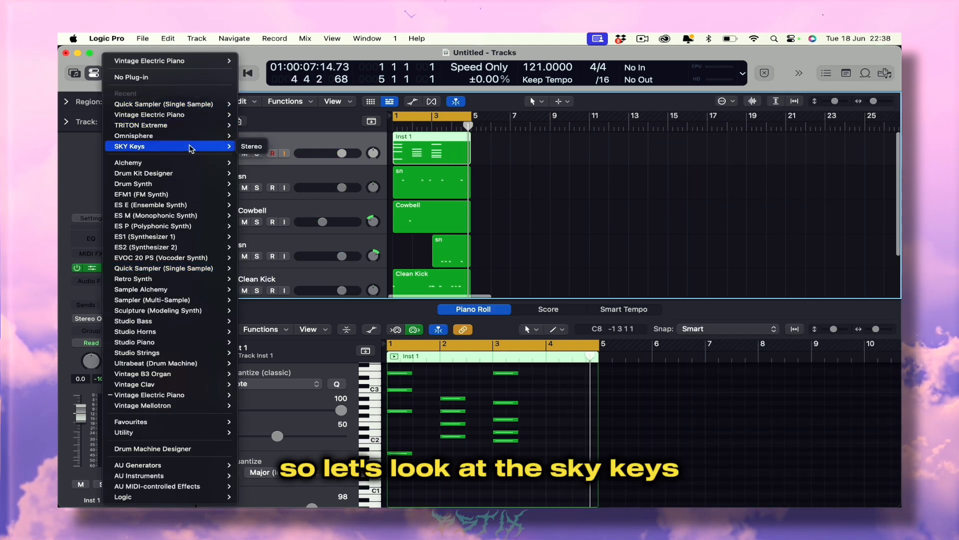
{"action": "left_click", "coordinate": [250, 147]}
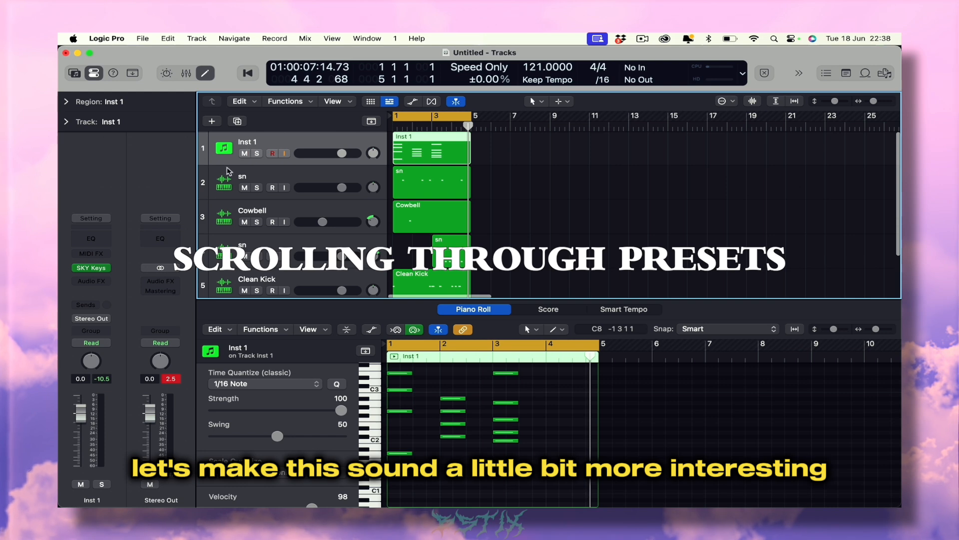
{"action": "left_click", "coordinate": [91, 271]}
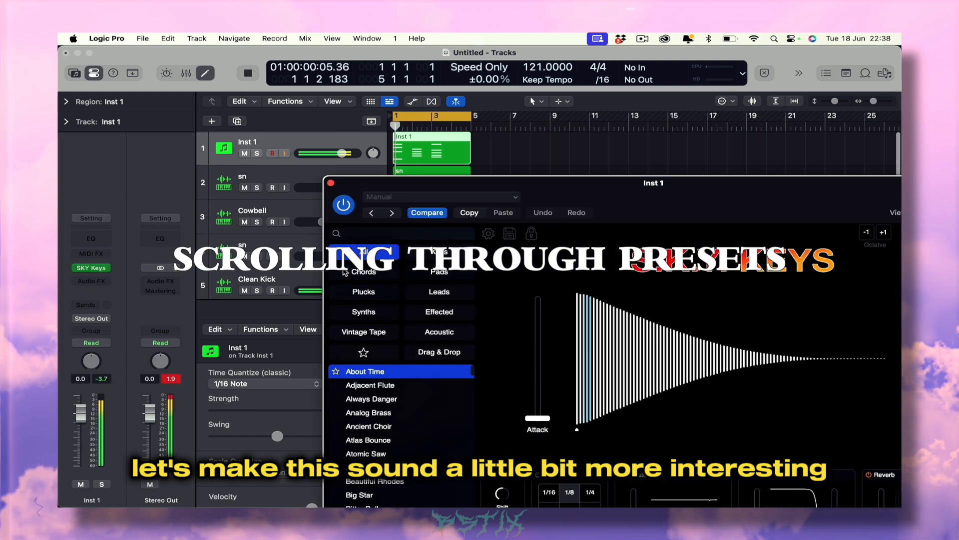
{"action": "left_click", "coordinate": [363, 386]}
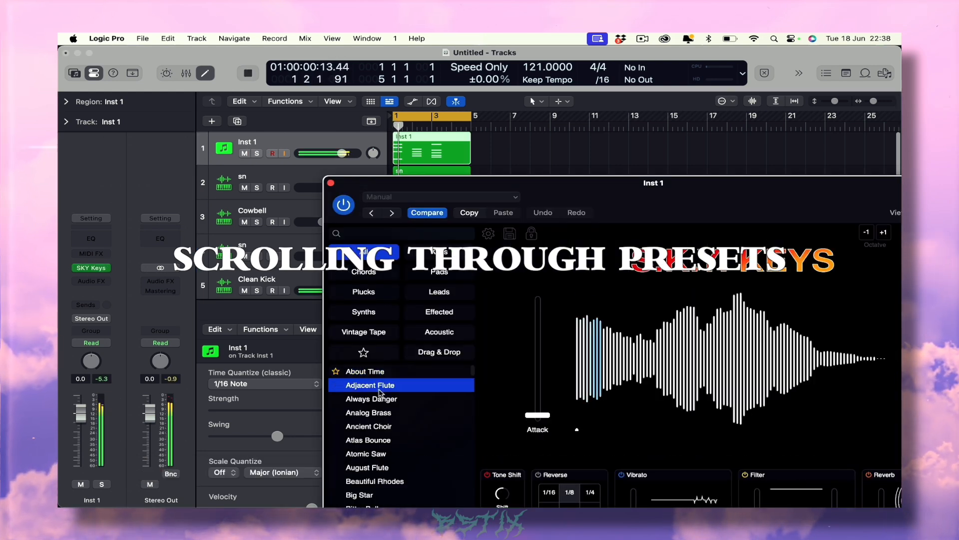
{"action": "left_click", "coordinate": [379, 398]}
{"action": "left_click", "coordinate": [383, 426]}
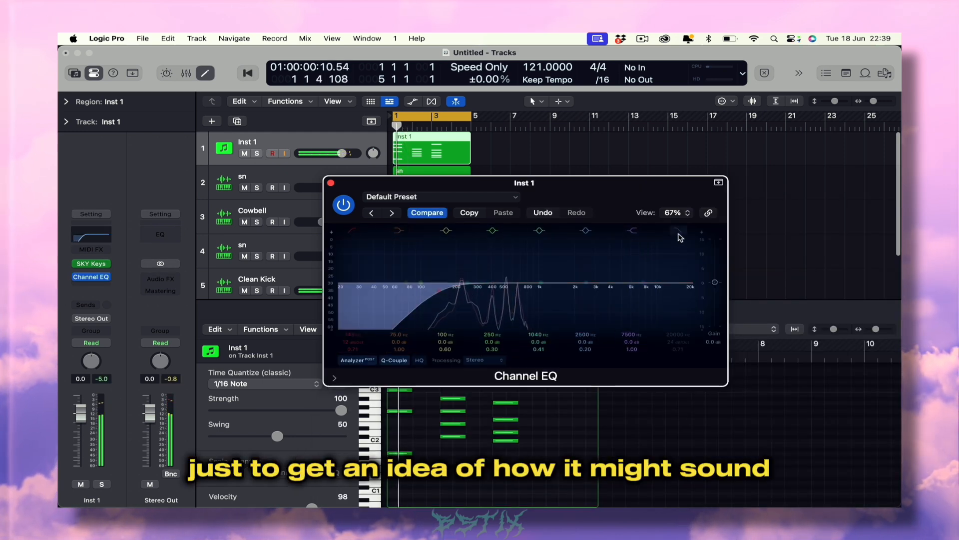
Roll off the highs of Inst 1 with Channel EQ and add a Phaser to the chords
{"action": "left_click_drag", "start_coordinate": [681, 256], "coordinate": [510, 263]}
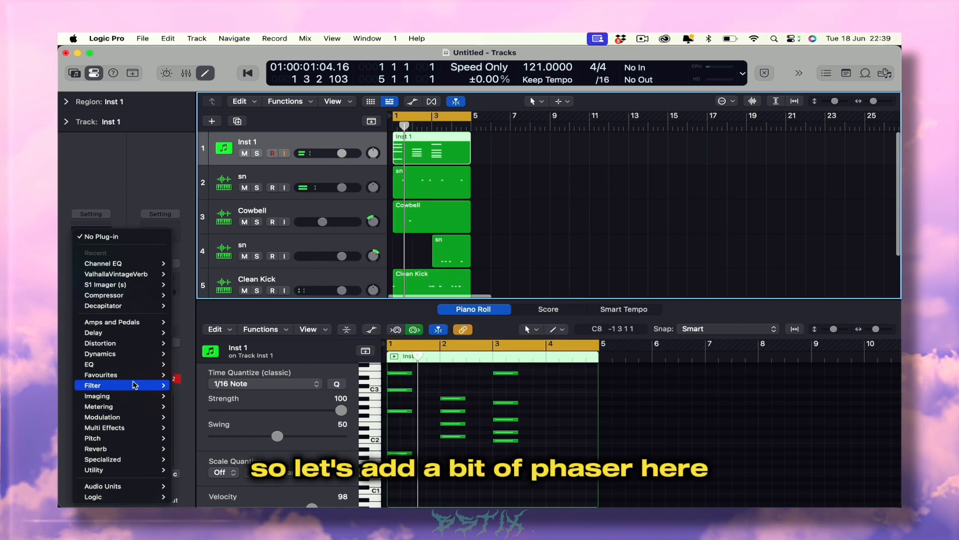
{"action": "mouse_move", "coordinate": [120, 416]}
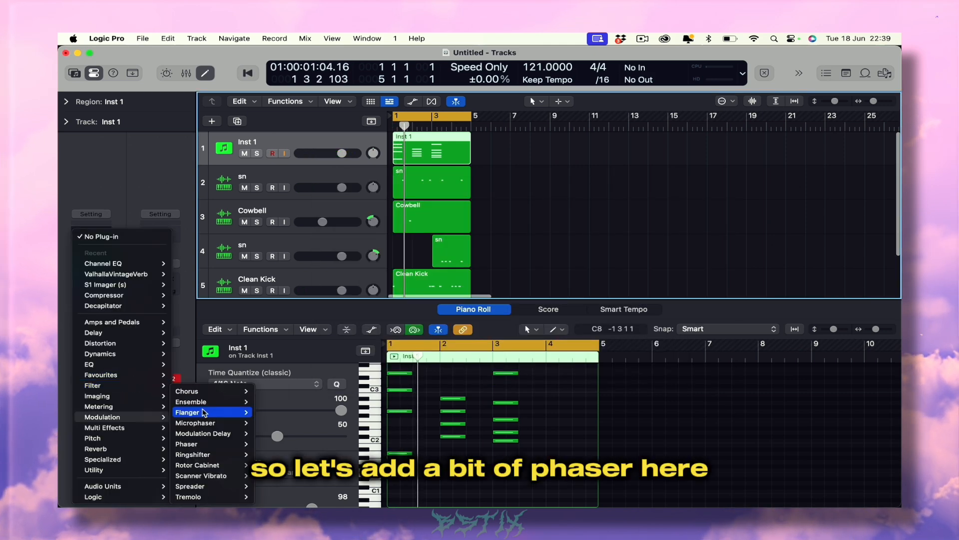
{"action": "left_click", "coordinate": [268, 445]}
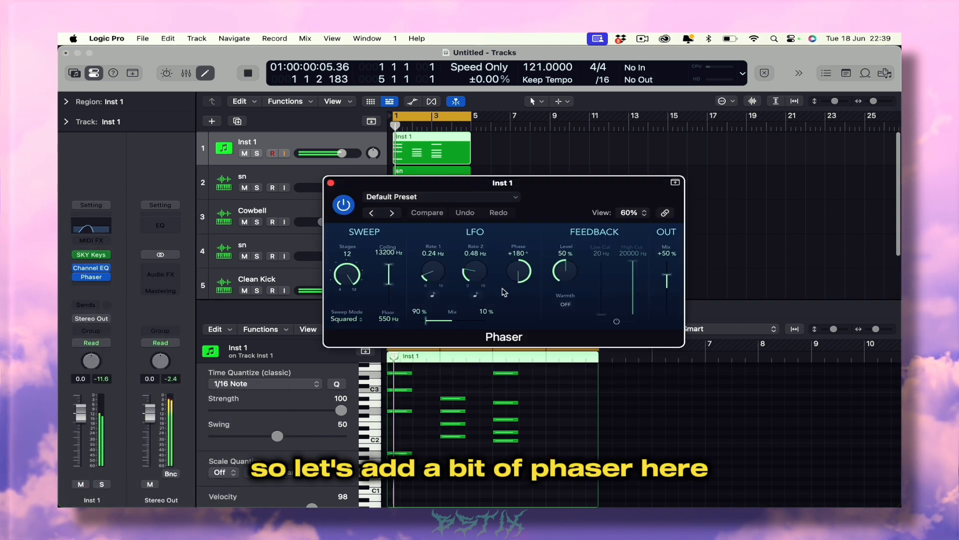
{"action": "left_click_drag", "start_coordinate": [427, 271], "coordinate": [424, 247]}
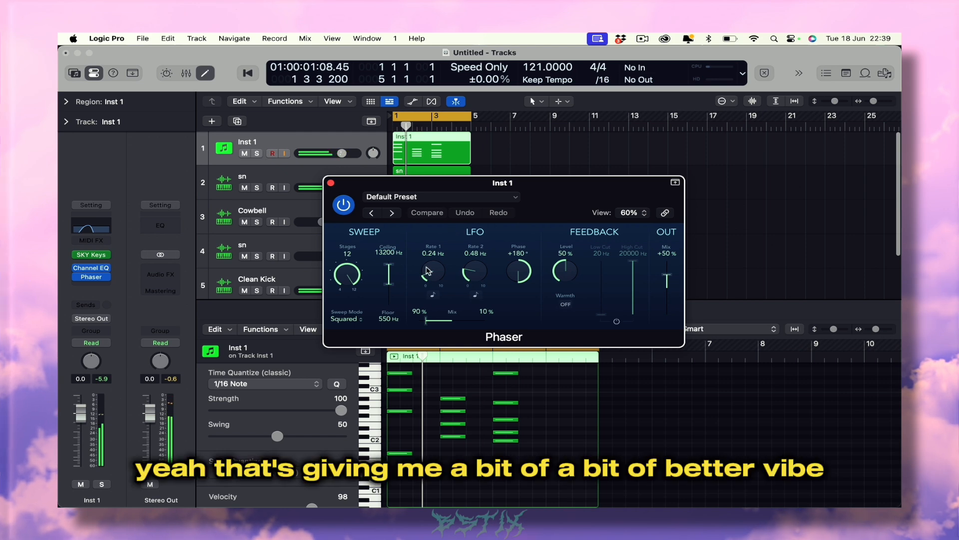
{"action": "left_click", "coordinate": [331, 184]}
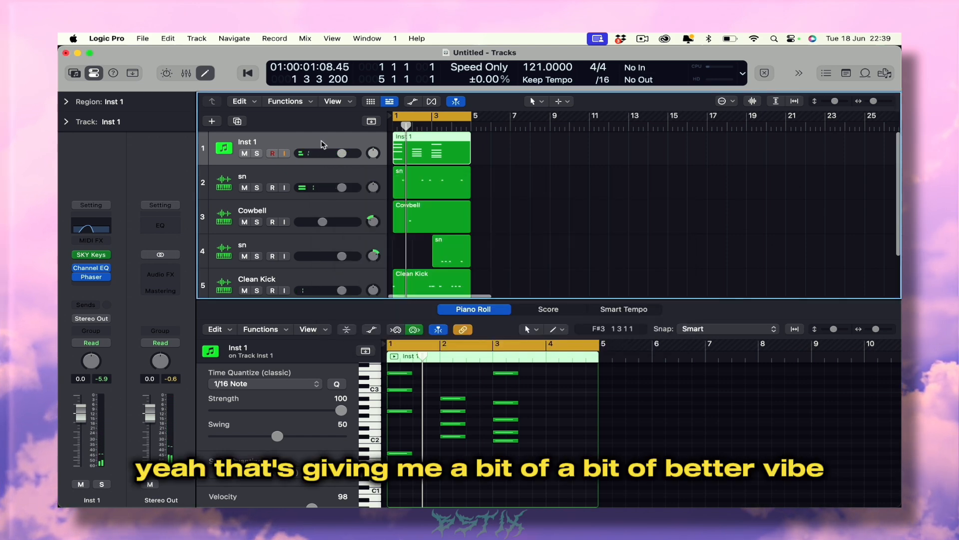
{"action": "key", "text": "a"}
{"action": "key", "text": "a"}
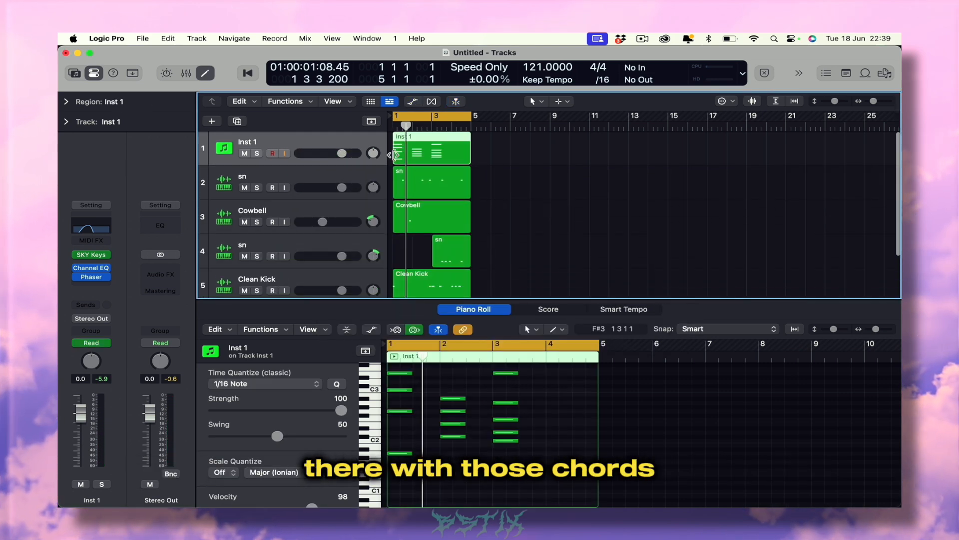
Add RC-20 Retro Color between Channel EQ and Phaser on Inst 1, with Wobble at 21%, Distort at 17% and Noise off
{"action": "left_click", "coordinate": [91, 286]}
{"action": "mouse_move", "coordinate": [168, 413]}
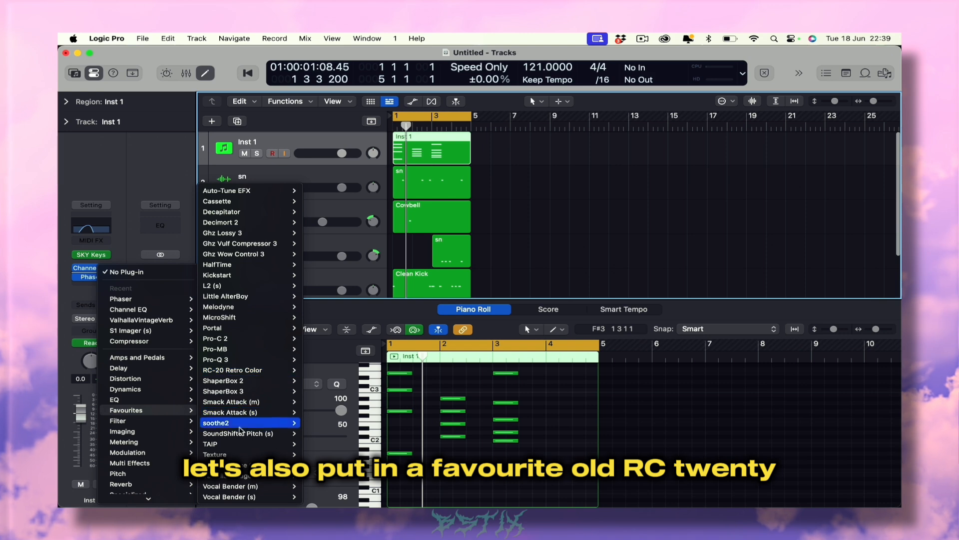
{"action": "left_click", "coordinate": [232, 370]}
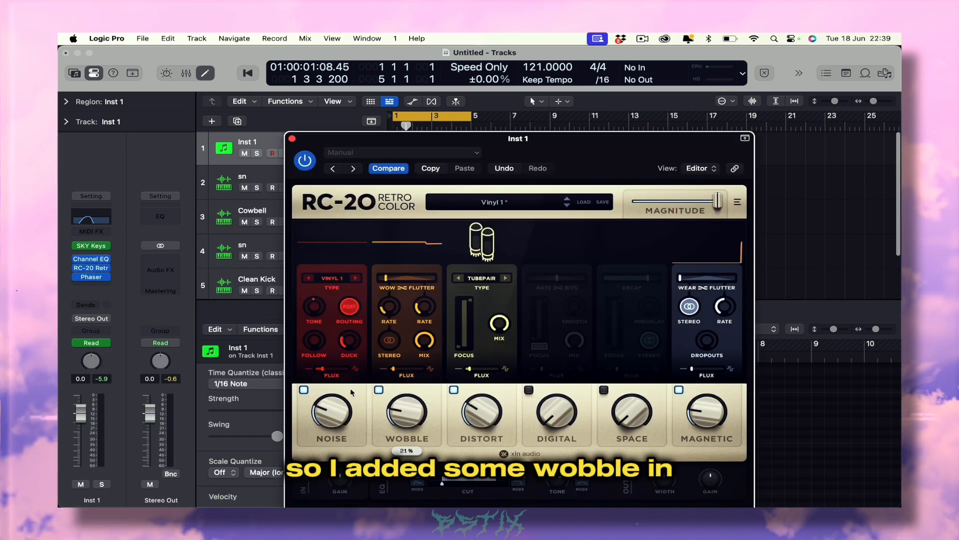
{"action": "left_click", "coordinate": [303, 390]}
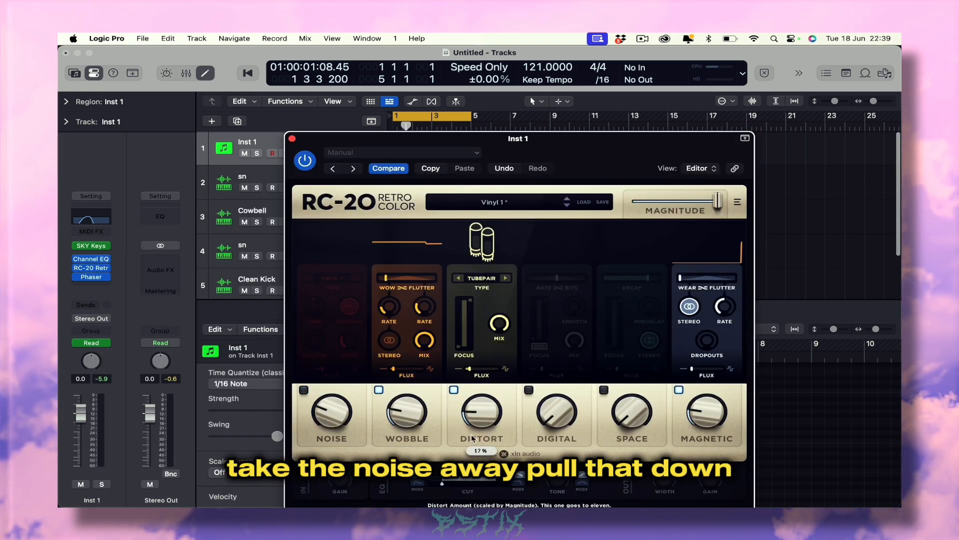
{"action": "key", "text": "space"}
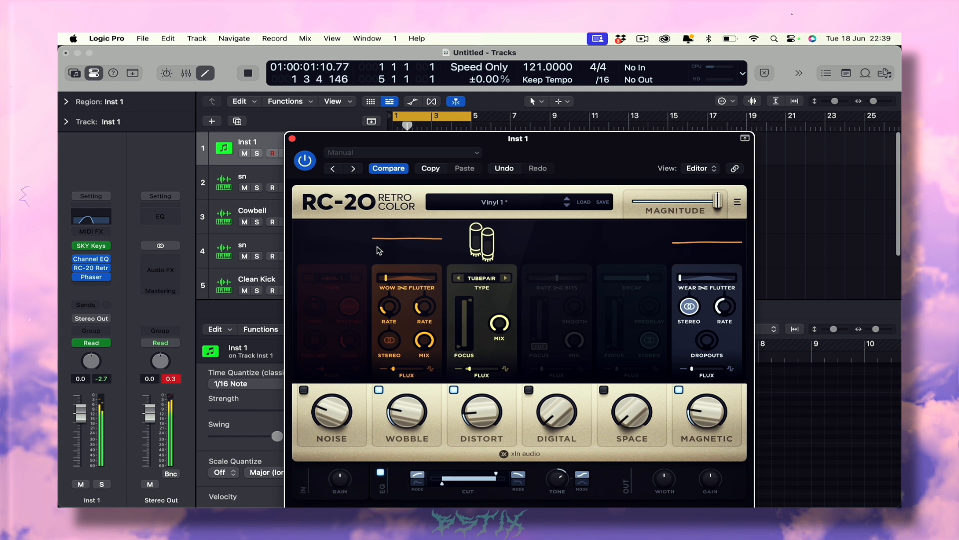
{"action": "left_click", "coordinate": [292, 139]}
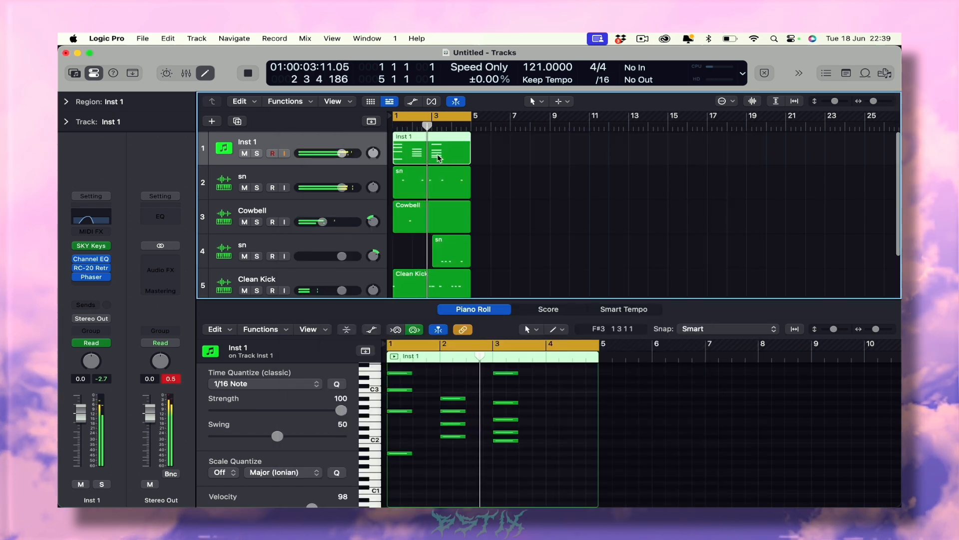
Lower the top E3 of the D minor 9 chord by an octave to E2 and play it back
{"action": "key", "text": "space"}
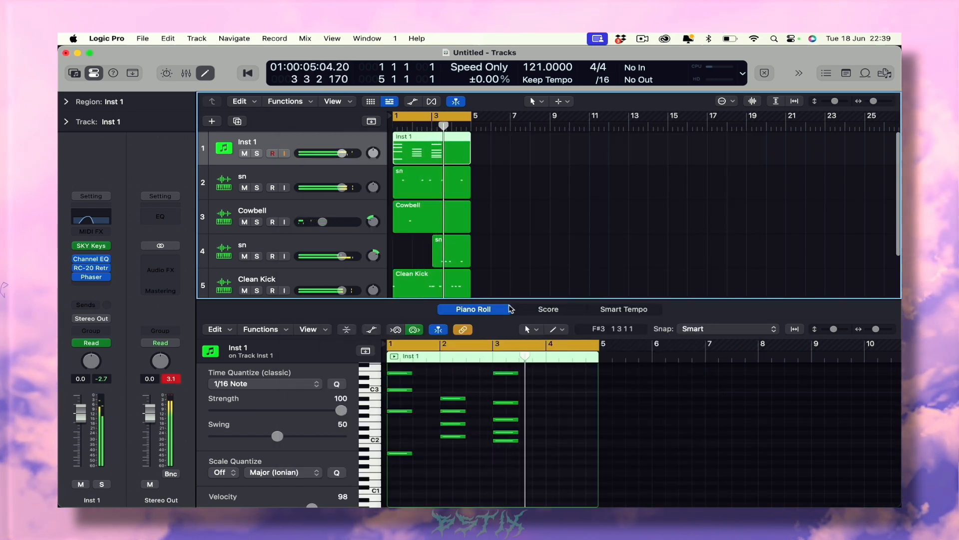
{"action": "left_click", "coordinate": [502, 373]}
{"action": "key", "text": "alt+shift+Down"}
{"action": "left_click", "coordinate": [484, 359]}
{"action": "key", "text": "space"}
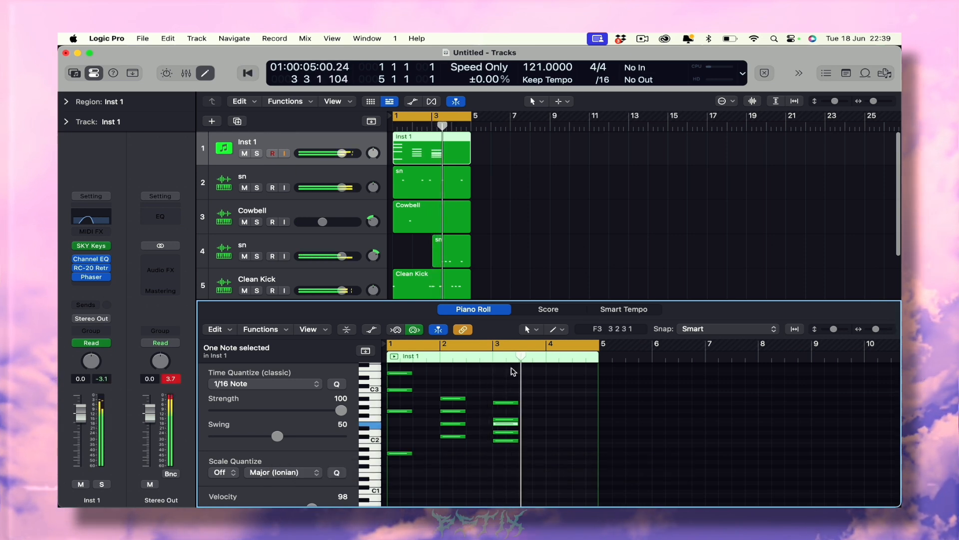
Lower the top E3 of the A minor 7 chord at bar 1 to E2 and replay the progression with the drums
{"action": "left_click", "coordinate": [462, 379]}
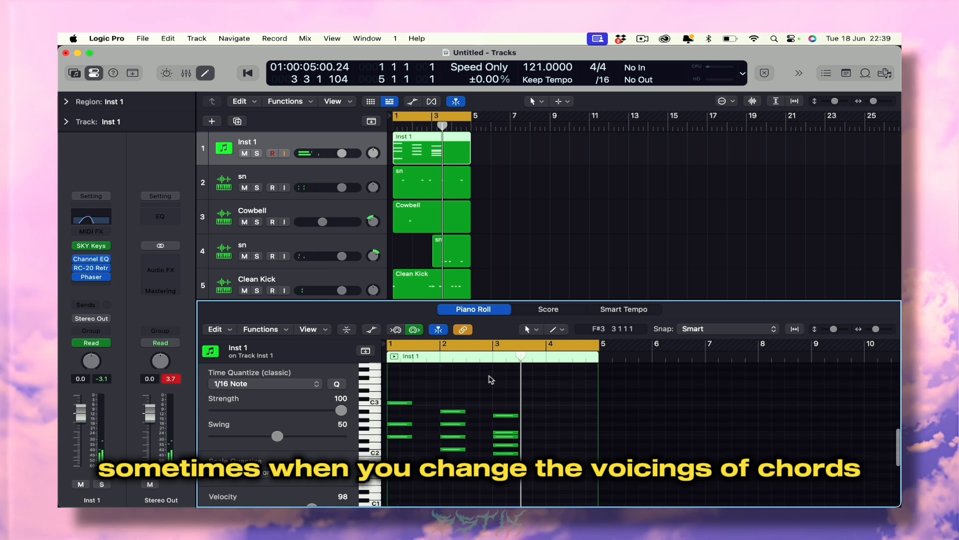
{"action": "scroll", "coordinate": [495, 377], "scroll_direction": "up", "scroll_amount": 1}
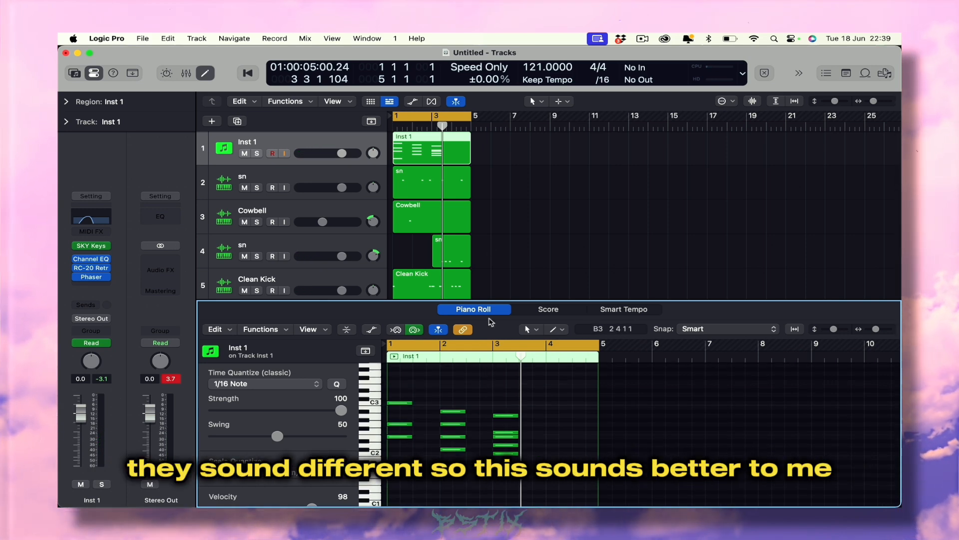
{"action": "left_click", "coordinate": [454, 149]}
{"action": "key", "text": "space"}
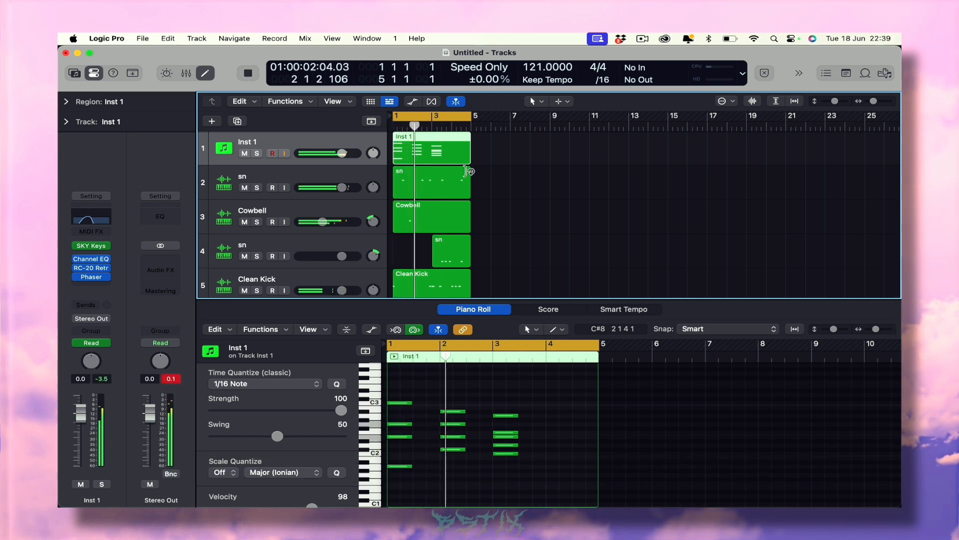
{"action": "left_click", "coordinate": [484, 159]}
{"action": "left_click", "coordinate": [454, 154]}
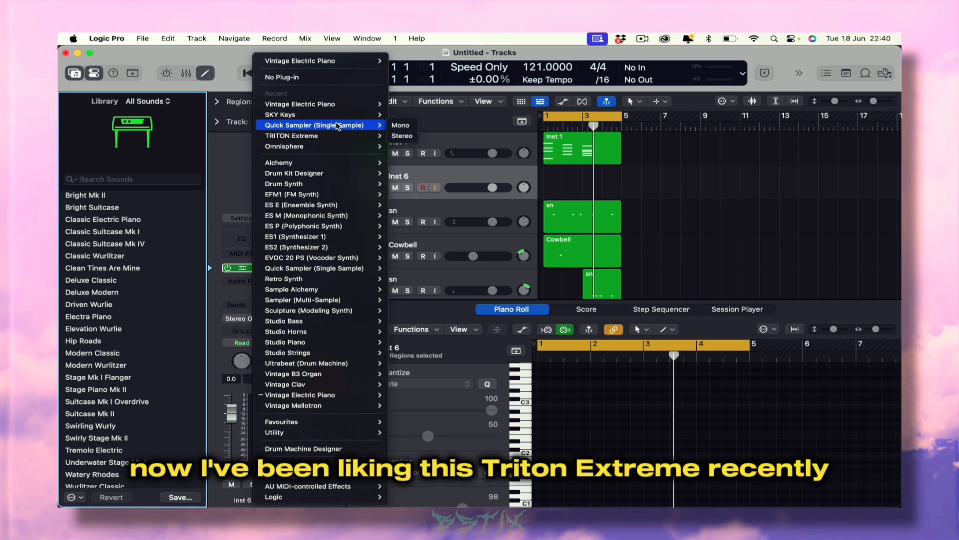
Load TRITON Extreme on the new Inst 6 track and test a bass note on the Musical Typing keyboard
{"action": "left_click", "coordinate": [406, 136]}
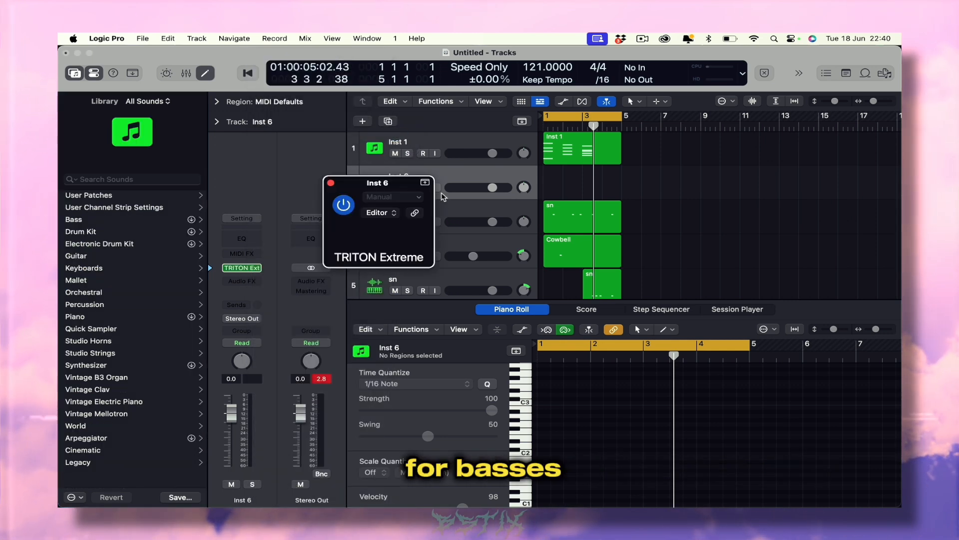
{"action": "left_click", "coordinate": [424, 183]}
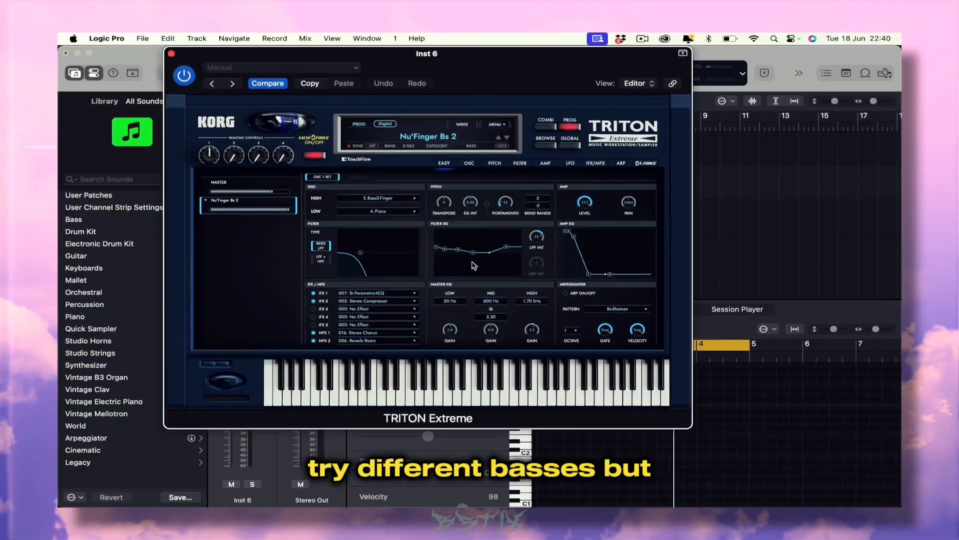
{"action": "key", "text": "super+k"}
{"action": "key", "text": "g"}
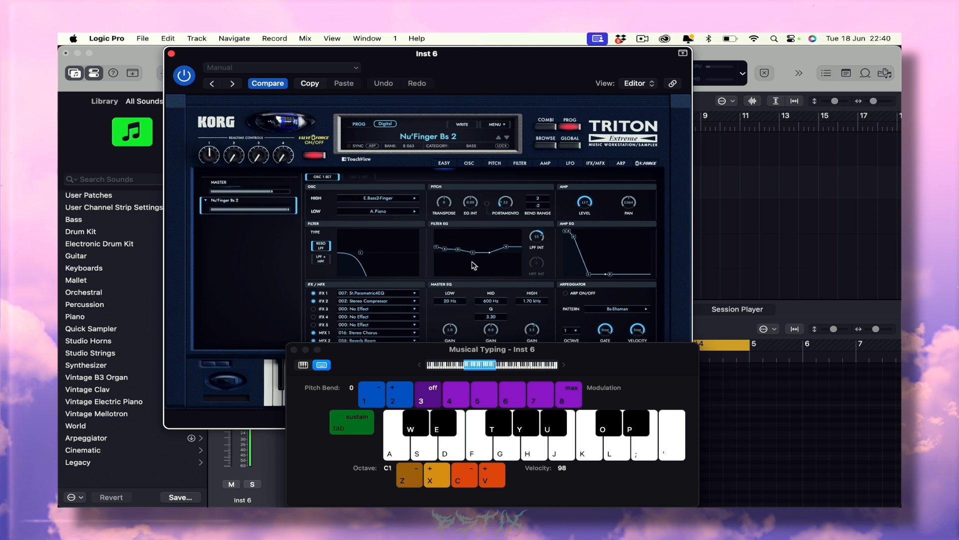
Audition the Live Bass and Vel Slap Bass programs in TRITON Extreme with test notes
{"action": "left_click", "coordinate": [507, 138]}
{"action": "key", "text": "d"}
{"action": "left_click", "coordinate": [507, 138]}
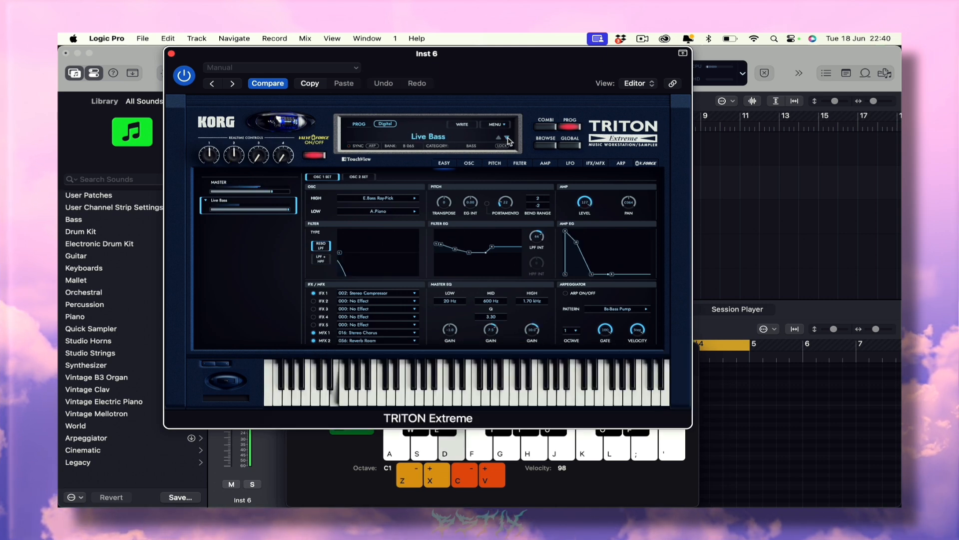
{"action": "left_click", "coordinate": [508, 138]}
{"action": "key", "text": "d"}
{"action": "left_click", "coordinate": [508, 138]}
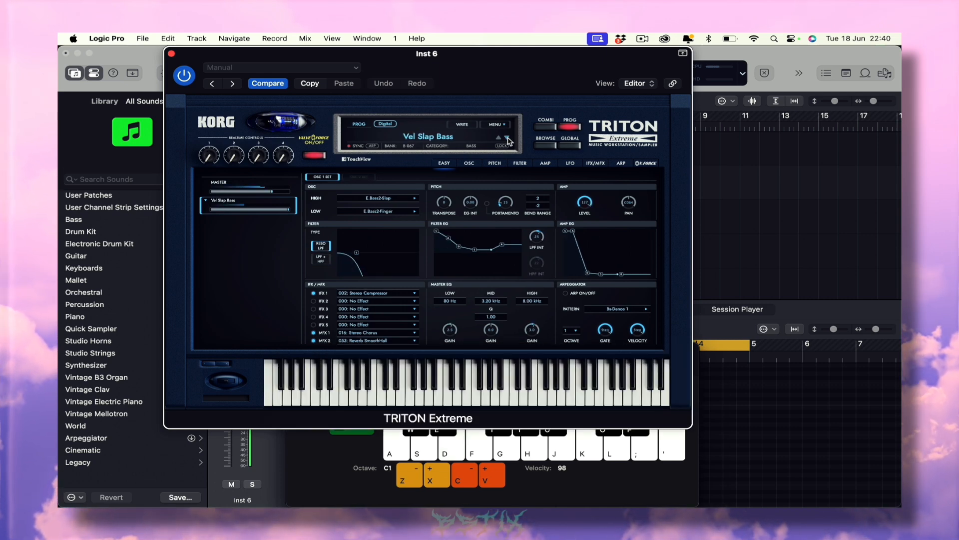
Browse the TRITON Extreme bass programs, load Tigger the Bass and try it with low test notes
{"action": "left_click", "coordinate": [428, 136]}
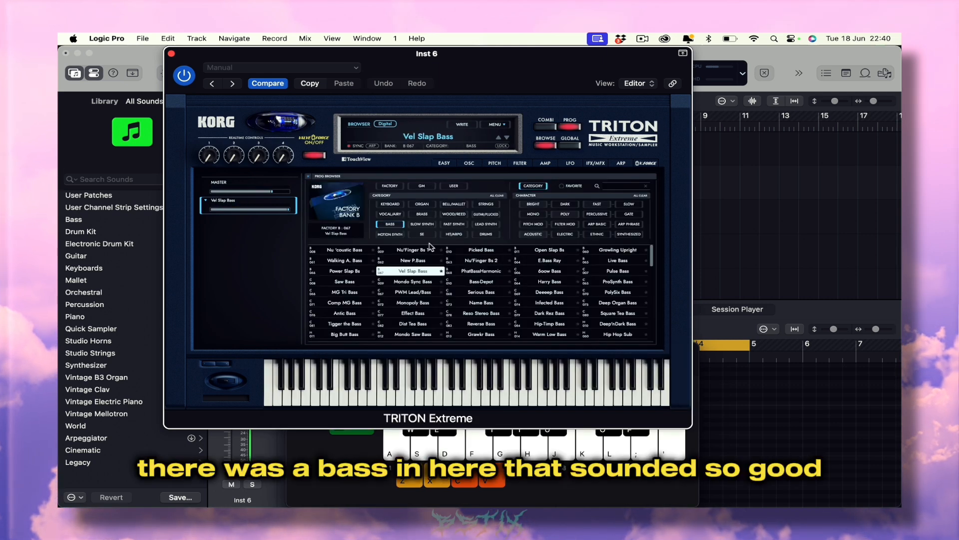
{"action": "double_click", "coordinate": [356, 293]}
{"action": "key", "text": "d"}
{"action": "left_click", "coordinate": [428, 147]}
{"action": "left_click", "coordinate": [344, 329]}
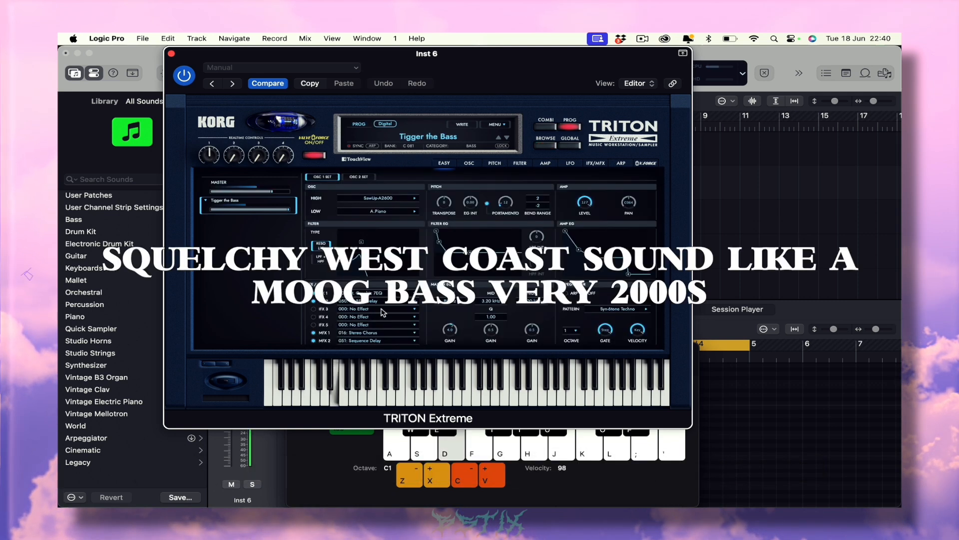
{"action": "key", "text": "h"}
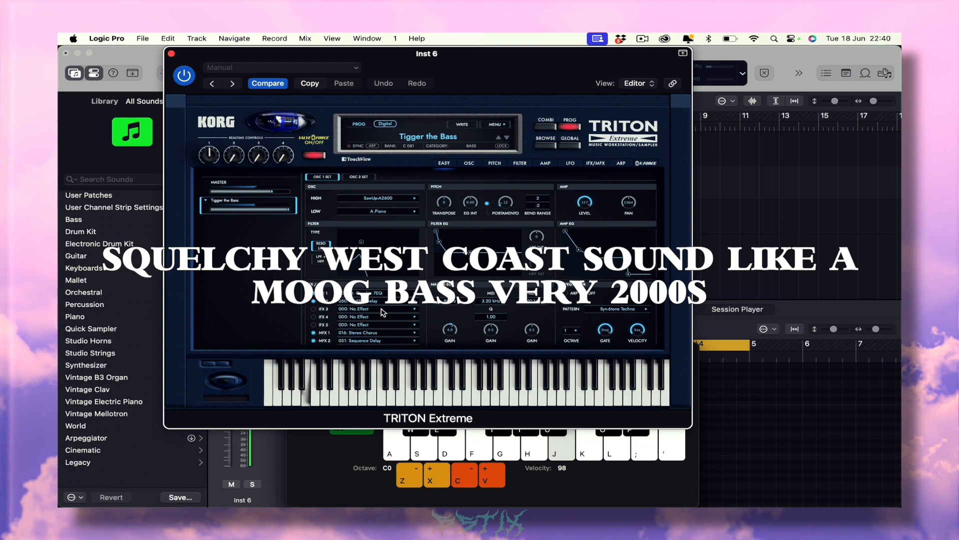
{"action": "key", "text": "super+w"}
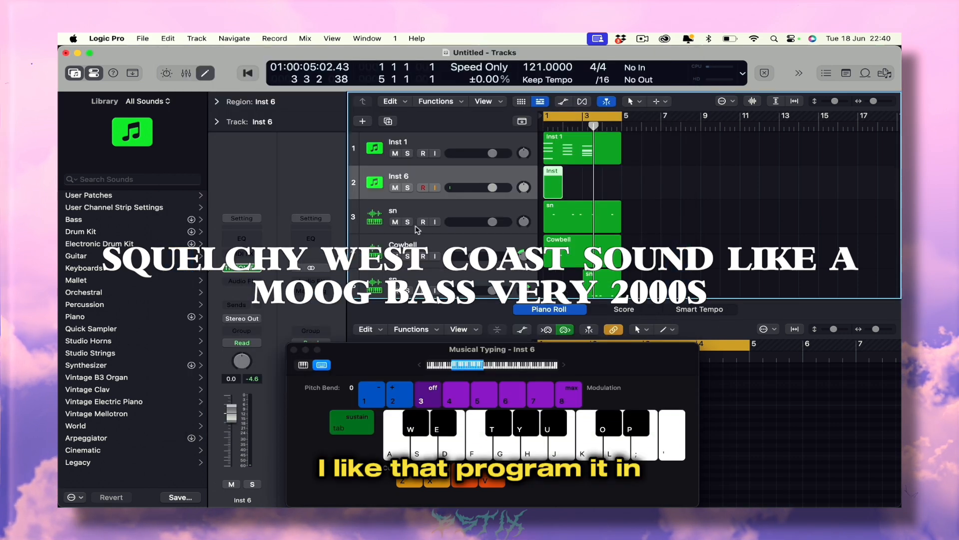
Extend the Inst 6 region to four bars, add an A1 bass note at bar 1 and play it back
{"action": "left_click", "coordinate": [295, 349]}
{"action": "left_click_drag", "start_coordinate": [562, 192], "coordinate": [621, 192]}
{"action": "left_click", "coordinate": [559, 447], "text": "super"}
{"action": "key", "text": "space"}
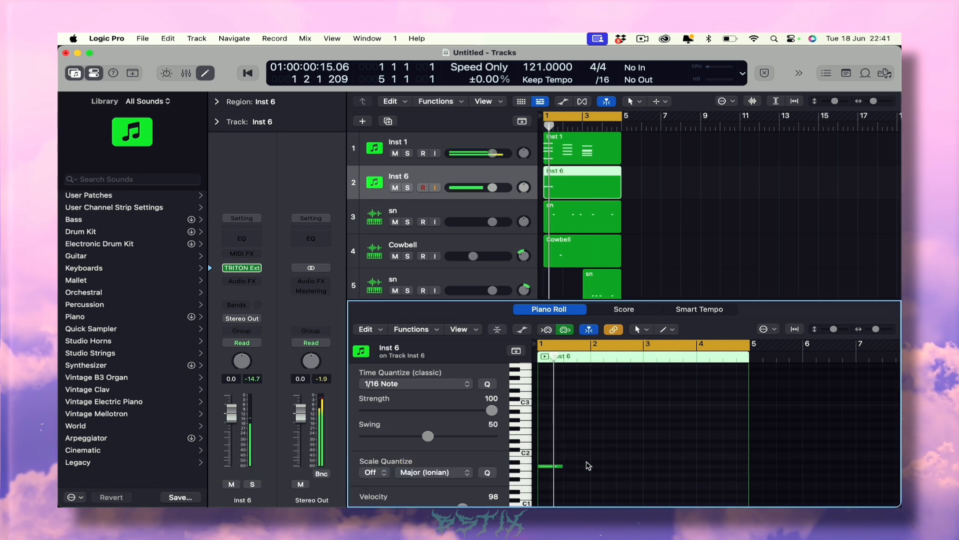
Add a C#2 bass note at bar 2 of the Inst 6 region, lower Inst 1 to -8.0 dB and play the loop
{"action": "scroll", "coordinate": [570, 467], "scroll_direction": "down", "scroll_amount": 1}
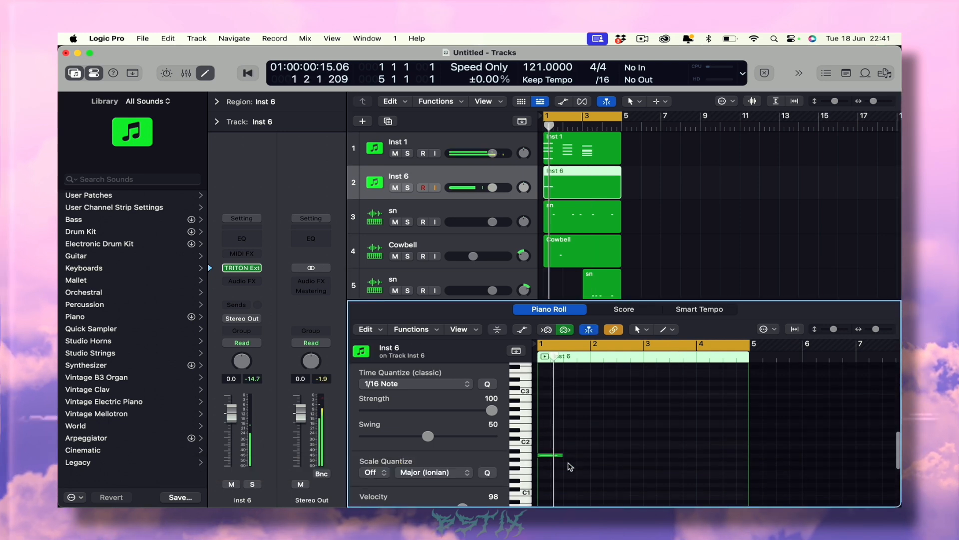
{"action": "key", "text": "space"}
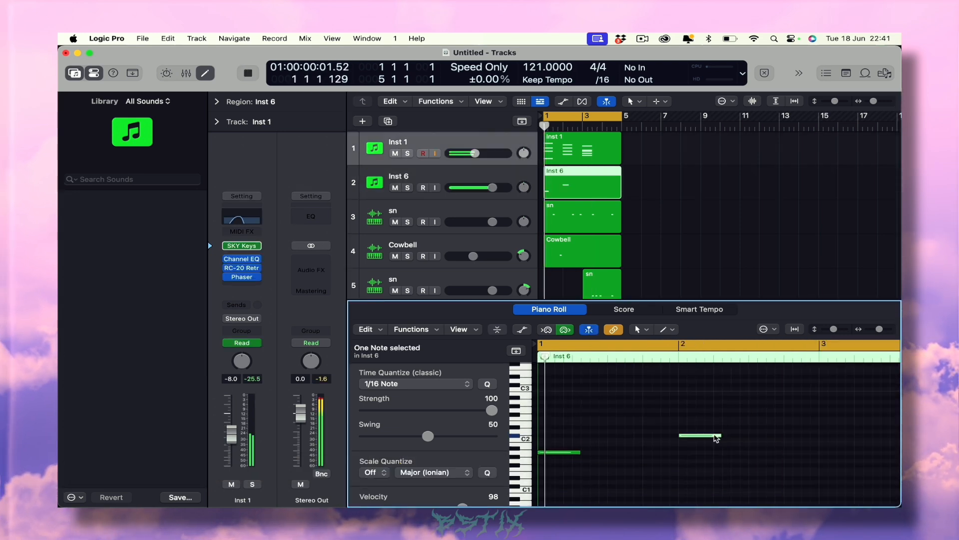
{"action": "scroll", "coordinate": [716, 438], "scroll_direction": "down", "scroll_amount": 5}
{"action": "left_click", "coordinate": [715, 438]}
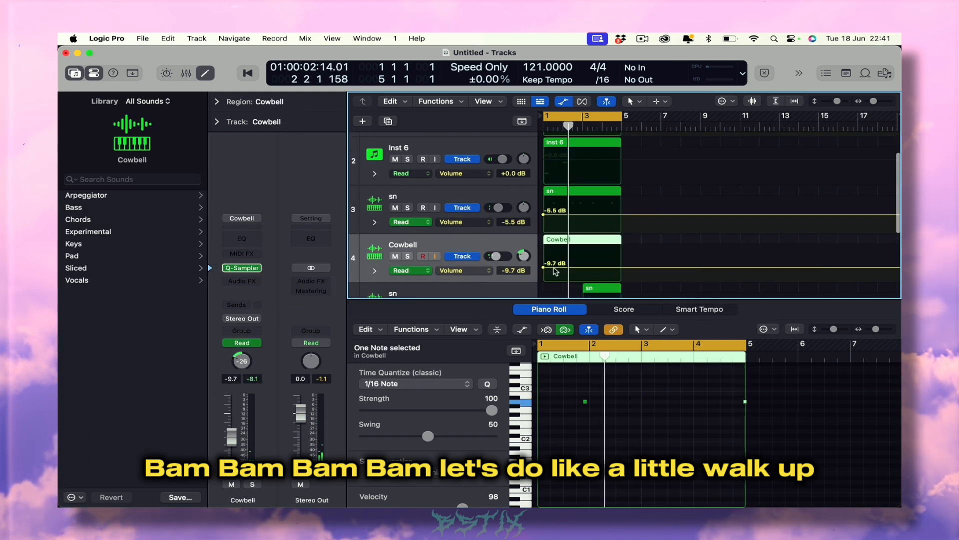
Add short B1 and C2 walk-up notes leading into the C#2 note in the Inst 6 region and play it back
{"action": "key", "text": "a"}
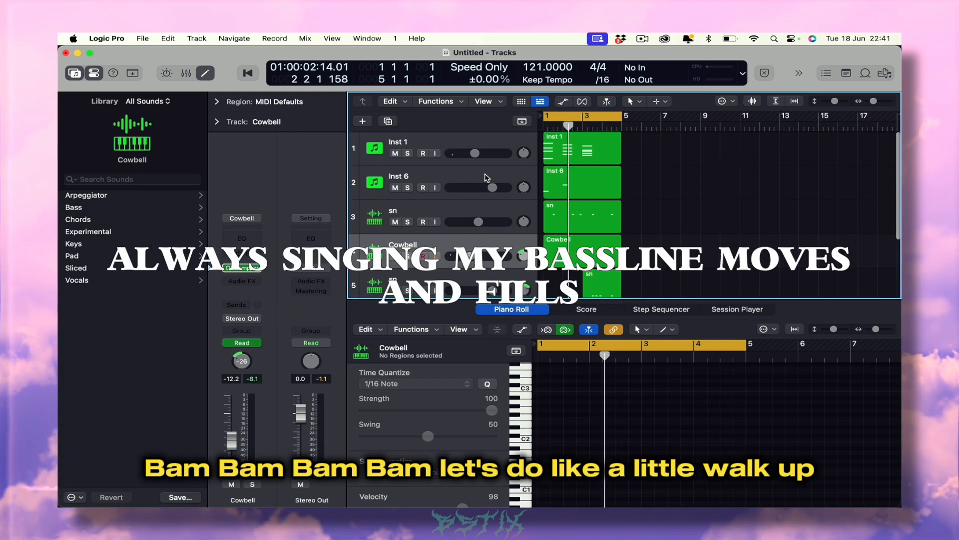
{"action": "left_click", "coordinate": [560, 183]}
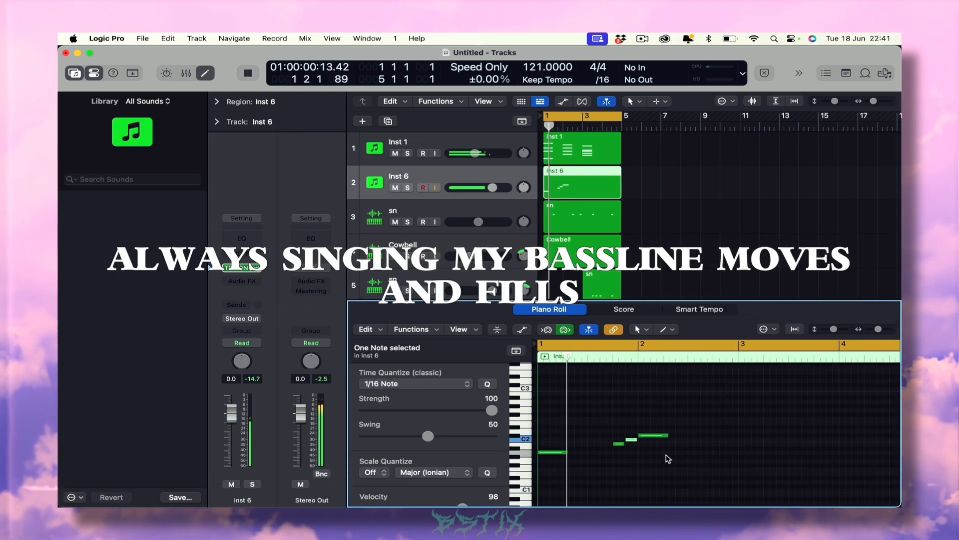
{"action": "left_click", "coordinate": [668, 459]}
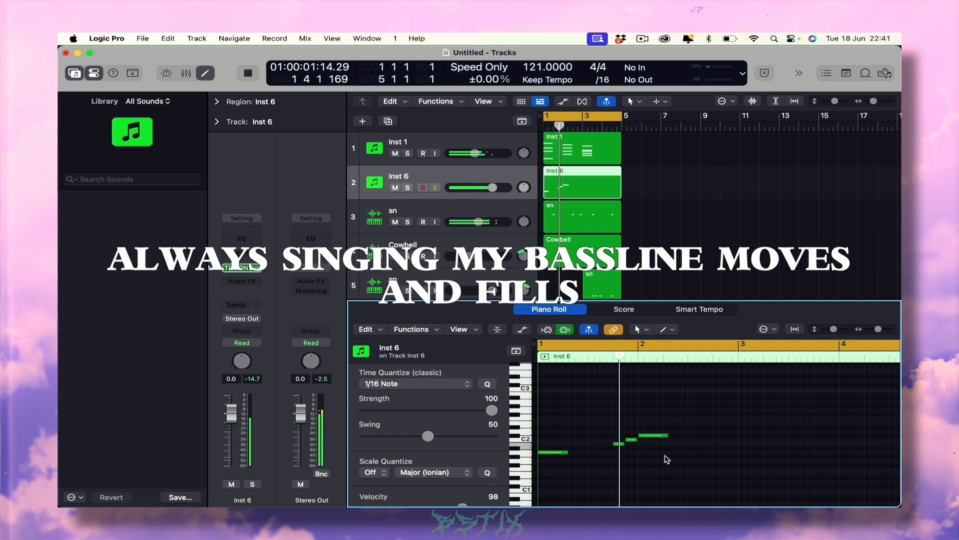
{"action": "key", "text": "space"}
Shorten the C#2 and A1 bass notes in the Inst 6 region and replay the loop
{"action": "left_click_drag", "start_coordinate": [667, 436], "coordinate": [656, 440]}
{"action": "left_click_drag", "start_coordinate": [563, 453], "coordinate": [551, 453]}
{"action": "left_click", "coordinate": [563, 432]}
{"action": "key", "text": "space"}
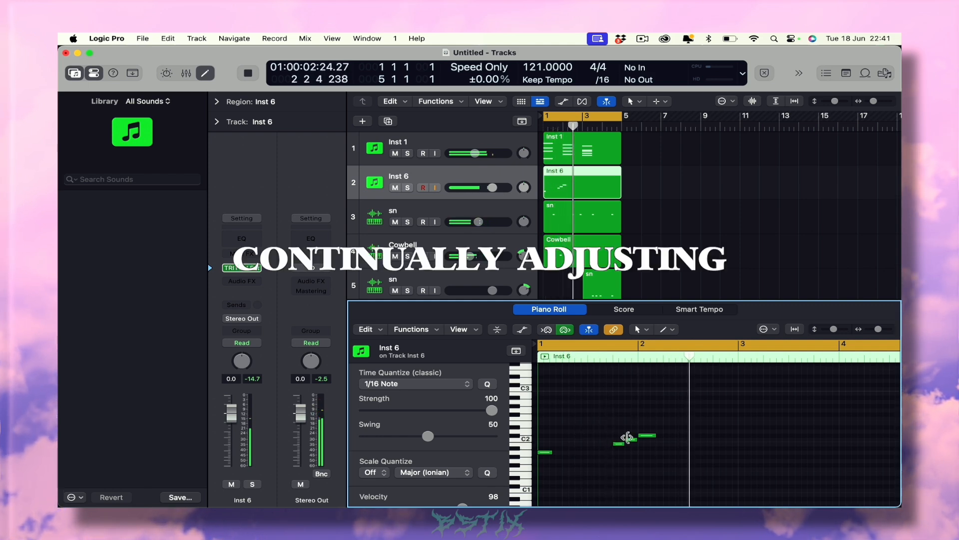
Rename the Inst 6 track as bass and the Inst 1 track as main keys
{"action": "key", "text": "Return"}
{"action": "double_click", "coordinate": [408, 176]}
{"action": "double_click", "coordinate": [408, 142]}
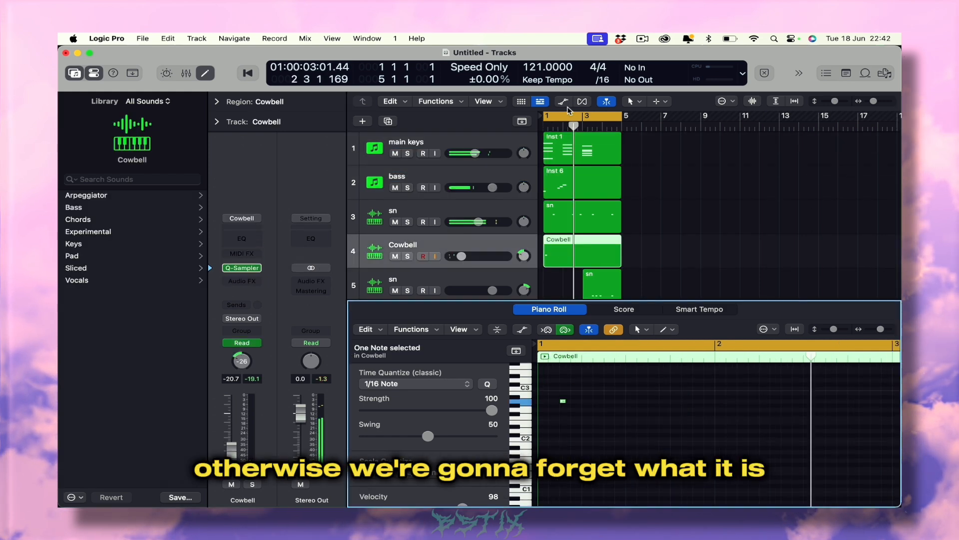
{"action": "scroll", "coordinate": [440, 163], "scroll_direction": "down", "scroll_amount": 2}
{"action": "scroll", "coordinate": [439, 162], "scroll_direction": "up", "scroll_amount": 2}
Load CH.wav from the B STIX DRUMS folder onto a new Quick Sampler track and record a four-bar hi-hat pattern
{"action": "left_click", "coordinate": [885, 73]}
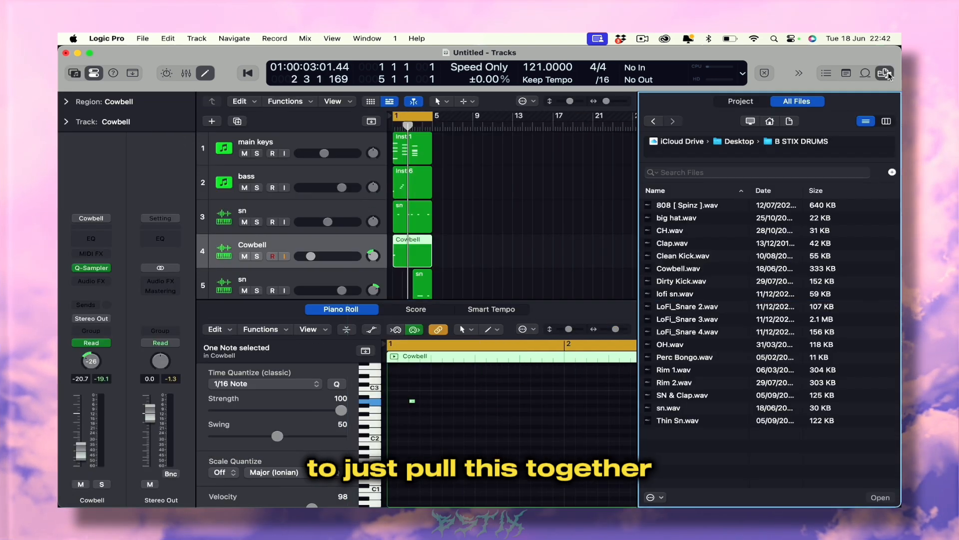
{"action": "left_click", "coordinate": [670, 231]}
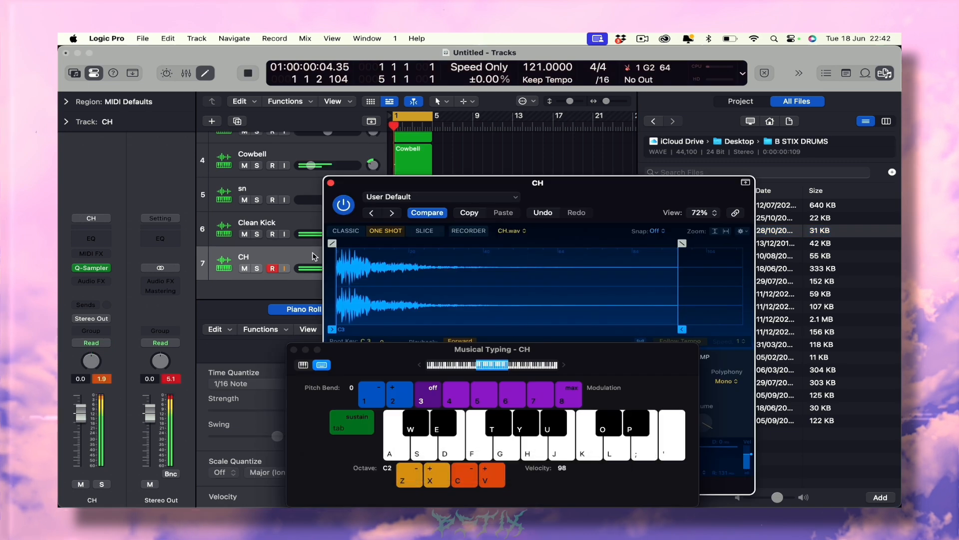
{"action": "key", "text": "g"}
{"action": "key", "text": "g"}
{"action": "key", "text": "g"}
{"action": "key", "text": "g"}
{"action": "key", "text": "g"}
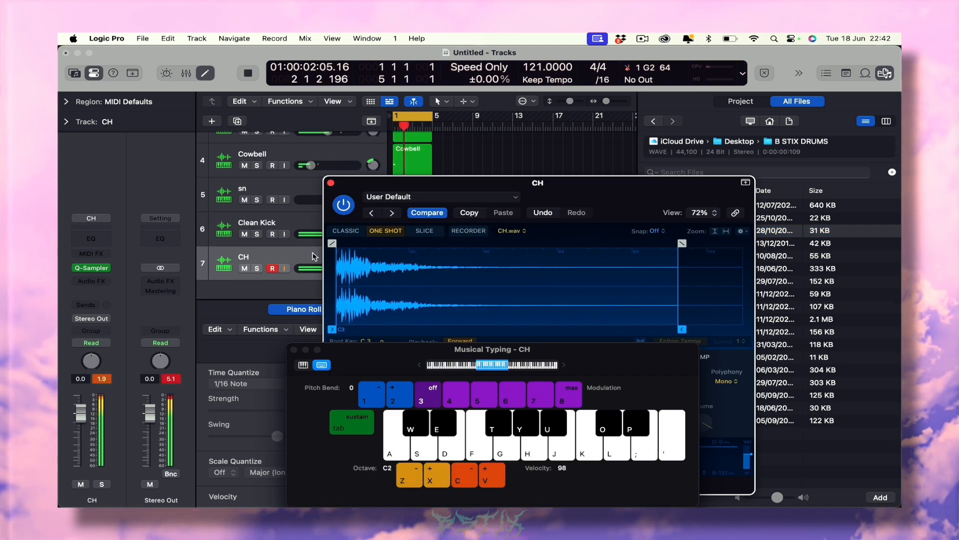
{"action": "key", "text": "g"}
{"action": "key", "text": "g"}
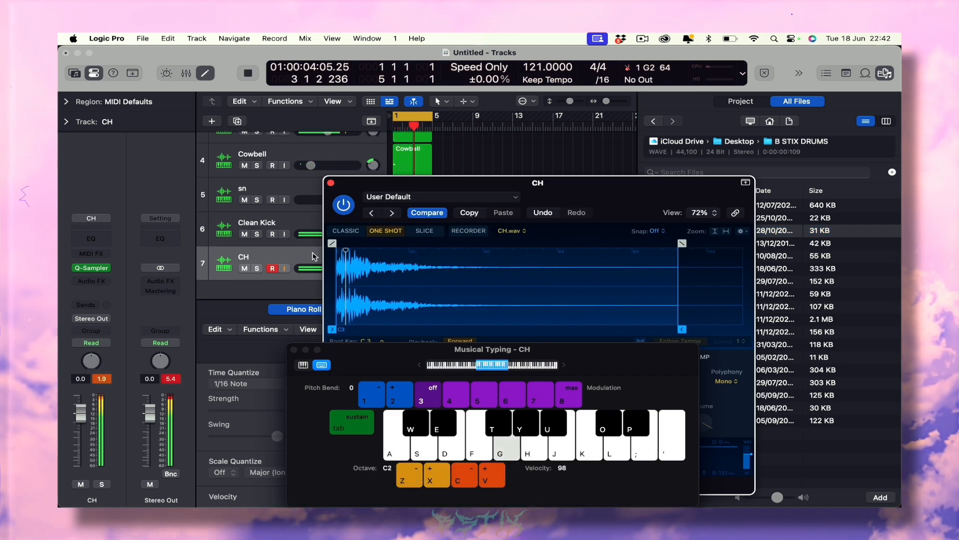
{"action": "key", "text": "g"}
{"action": "key", "text": "g"}
{"action": "key", "text": "g"}
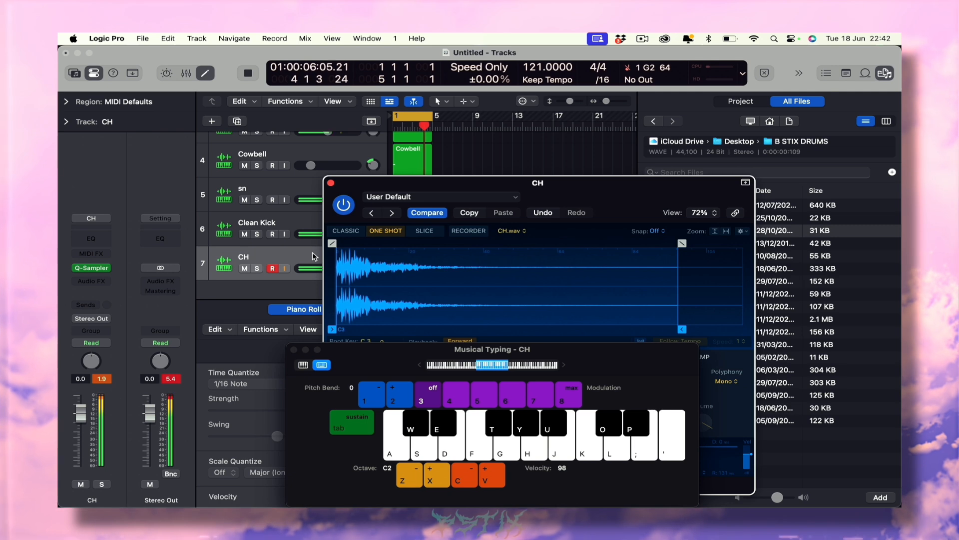
{"action": "key", "text": "g"}
Play back the recorded hi-hats and close the Musical Typing and Quick Sampler windows
{"action": "key", "text": "space"}
{"action": "key", "text": "space"}
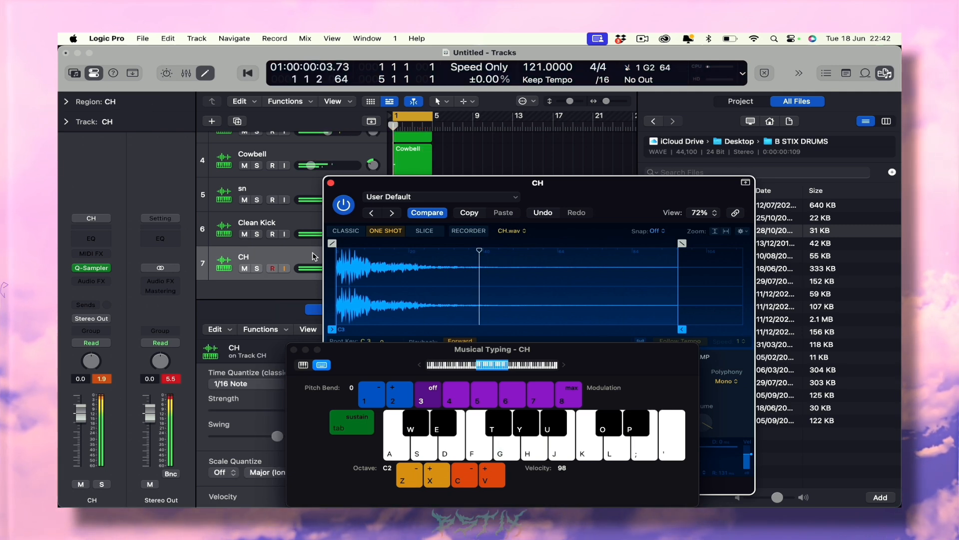
{"action": "left_click", "coordinate": [294, 350]}
{"action": "key", "text": "space"}
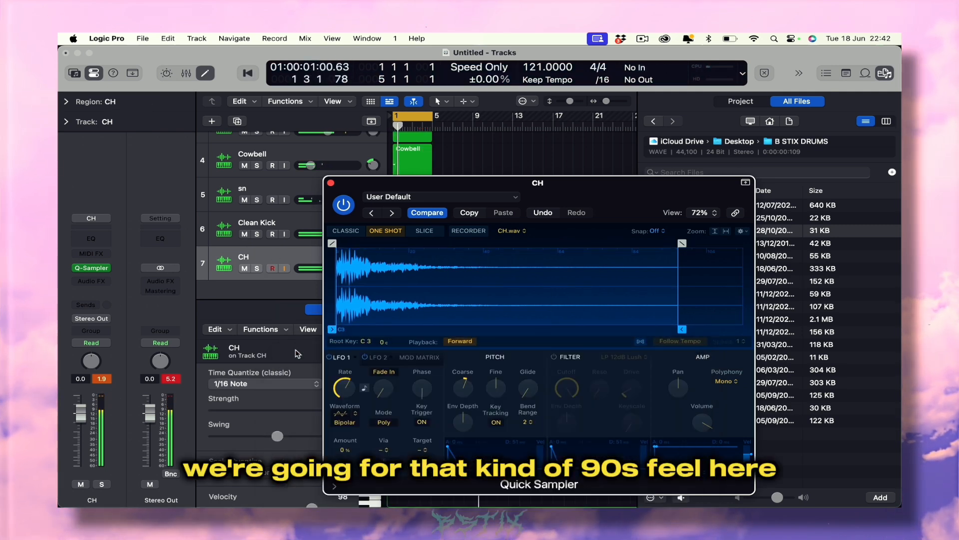
{"action": "left_click", "coordinate": [331, 183]}
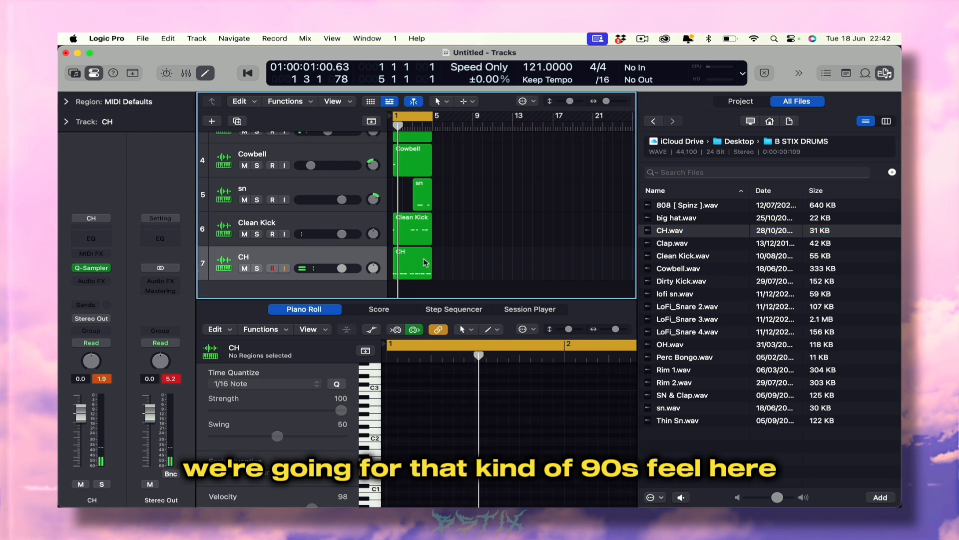
Select all the hi-hat notes in the CH region, and lower the CH track to -12.9 dB while checking the loop
{"action": "left_click", "coordinate": [441, 391]}
{"action": "key", "text": "super+a"}
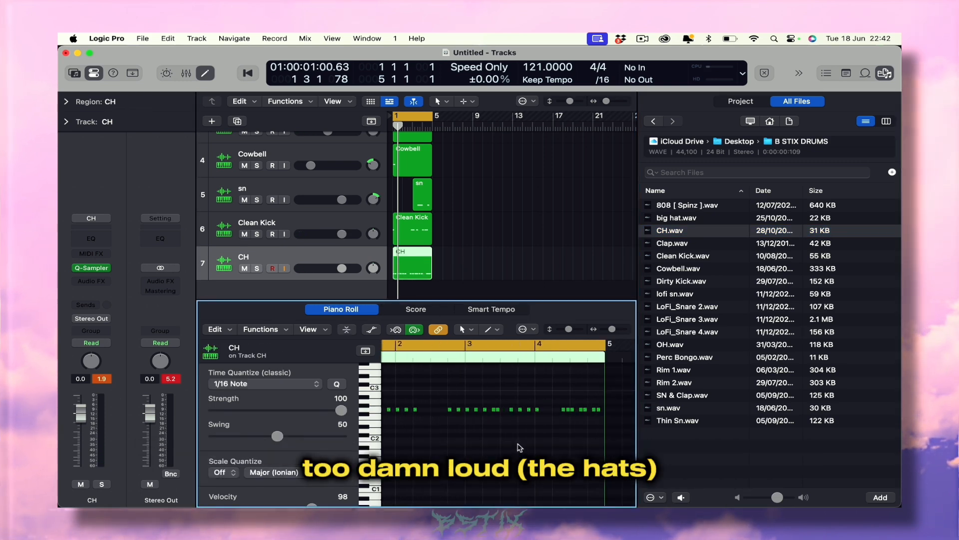
{"action": "left_click", "coordinate": [433, 273]}
{"action": "key", "text": "a"}
{"action": "key", "text": "a"}
{"action": "key", "text": "space"}
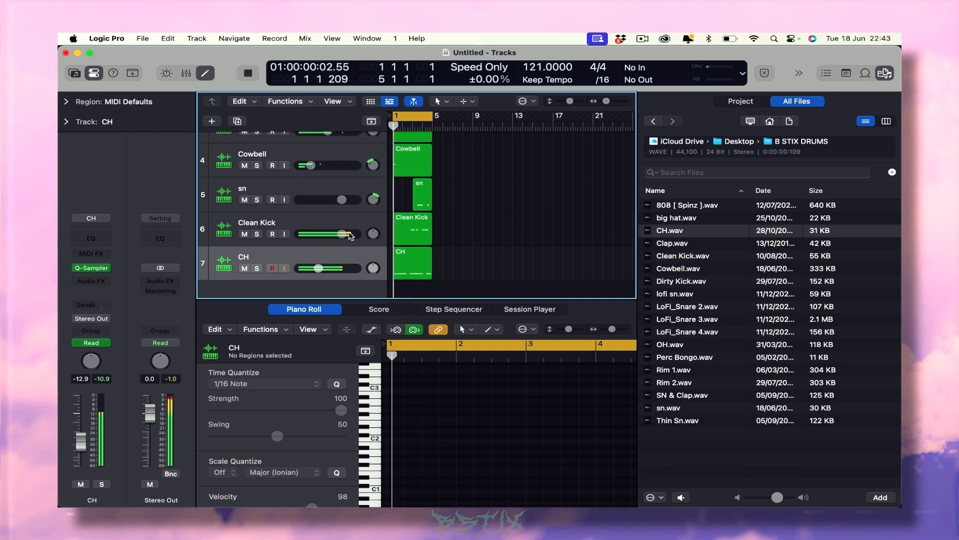
Lower the bass track's volume to -3.8 dB
{"action": "scroll", "coordinate": [376, 231], "scroll_direction": "up", "scroll_amount": 3}
{"action": "left_click", "coordinate": [338, 143]}
{"action": "key", "text": "a"}
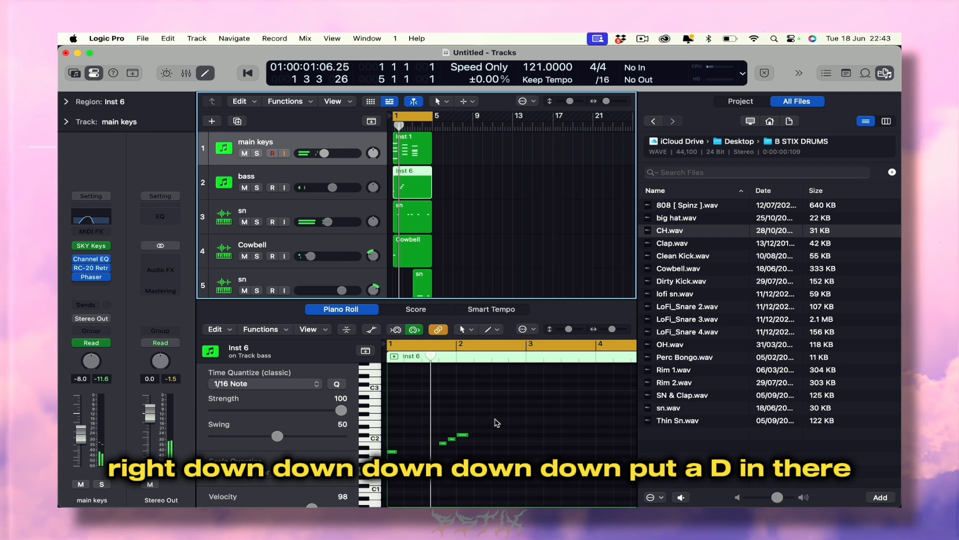
Add a D2 note at bar 3 of the bass region and a short A1 approach note just before it
{"action": "left_click", "coordinate": [532, 440]}
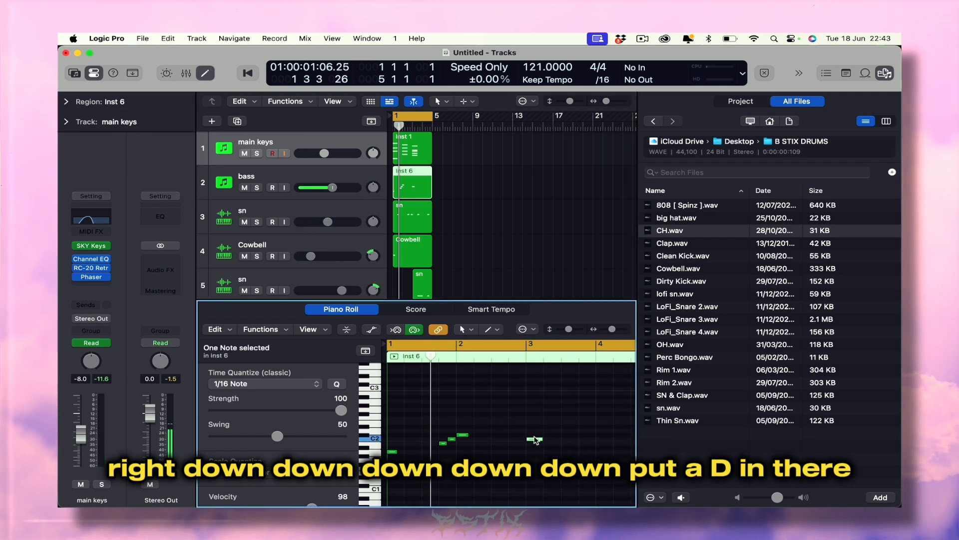
{"action": "left_click_drag", "start_coordinate": [535, 441], "coordinate": [534, 430]}
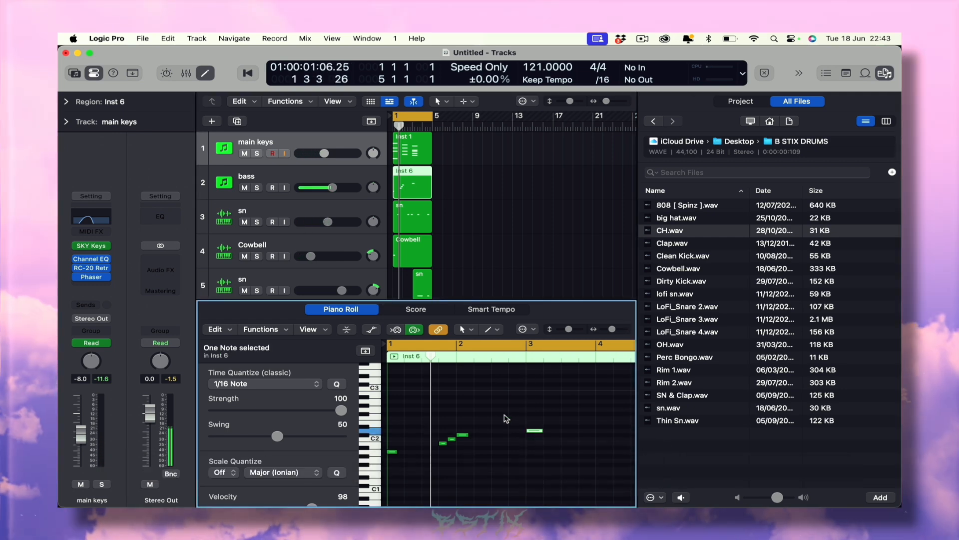
{"action": "key", "text": "space"}
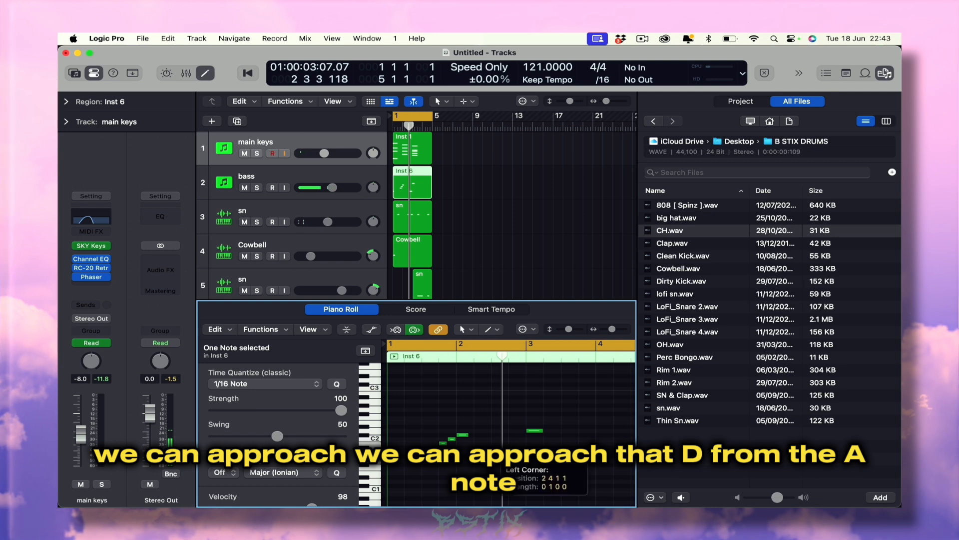
{"action": "left_click_drag", "start_coordinate": [517, 451], "coordinate": [518, 452]}
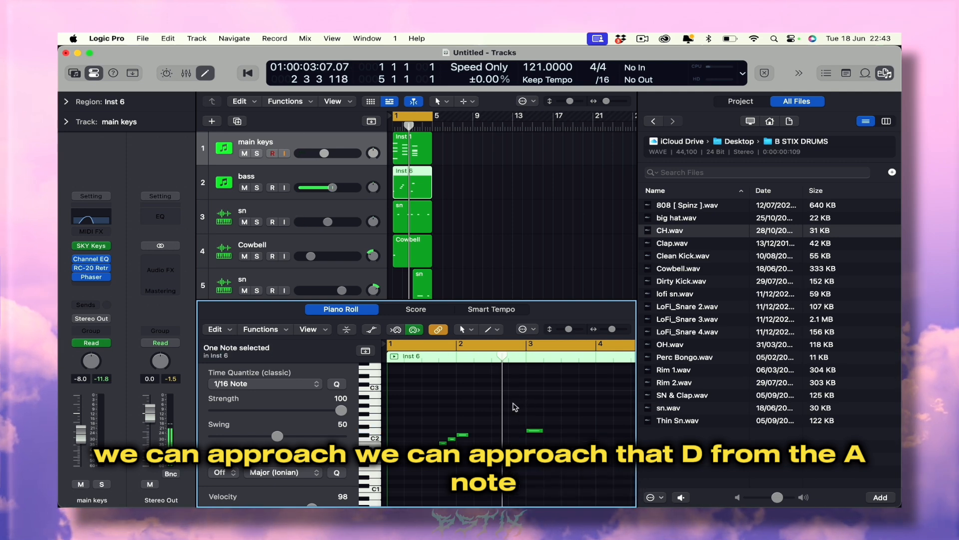
{"action": "left_click", "coordinate": [510, 375]}
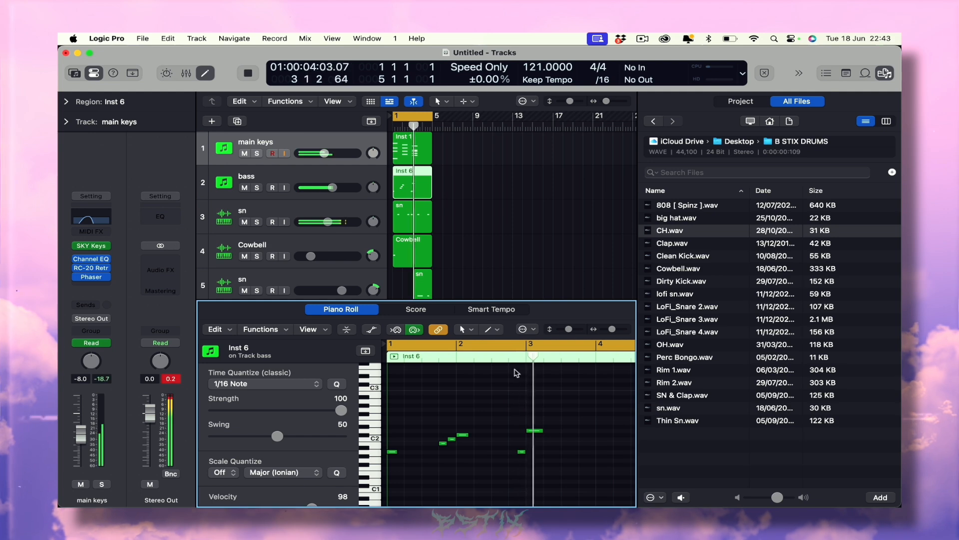
Move the bar 3 bass note down to D1 and add three short D1 notes in bar 4 of the bass region
{"action": "scroll", "coordinate": [483, 429], "scroll_direction": "right", "scroll_amount": 3}
{"action": "scroll", "coordinate": [479, 436], "scroll_direction": "up", "scroll_amount": 2}
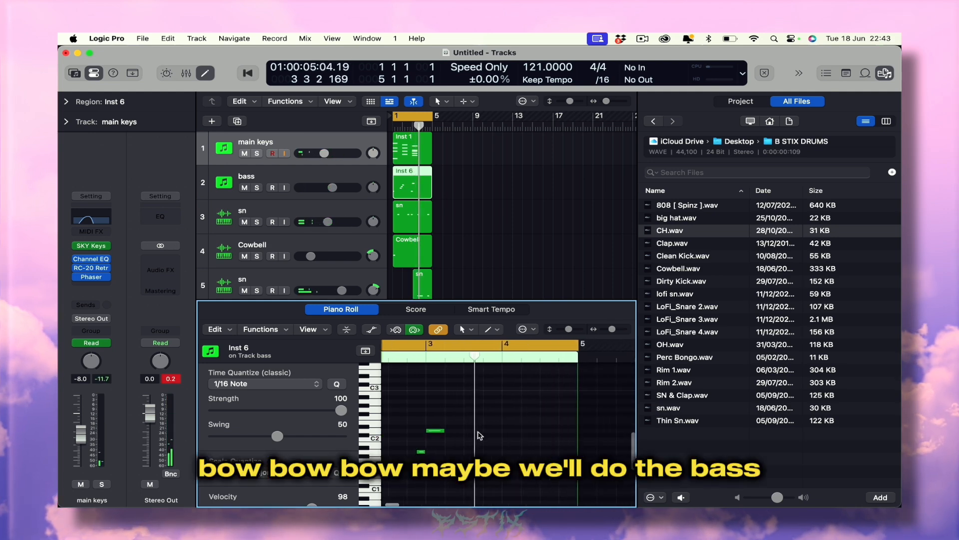
{"action": "scroll", "coordinate": [477, 434], "scroll_direction": "left", "scroll_amount": 2}
{"action": "left_click", "coordinate": [467, 358]}
{"action": "key", "text": "space"}
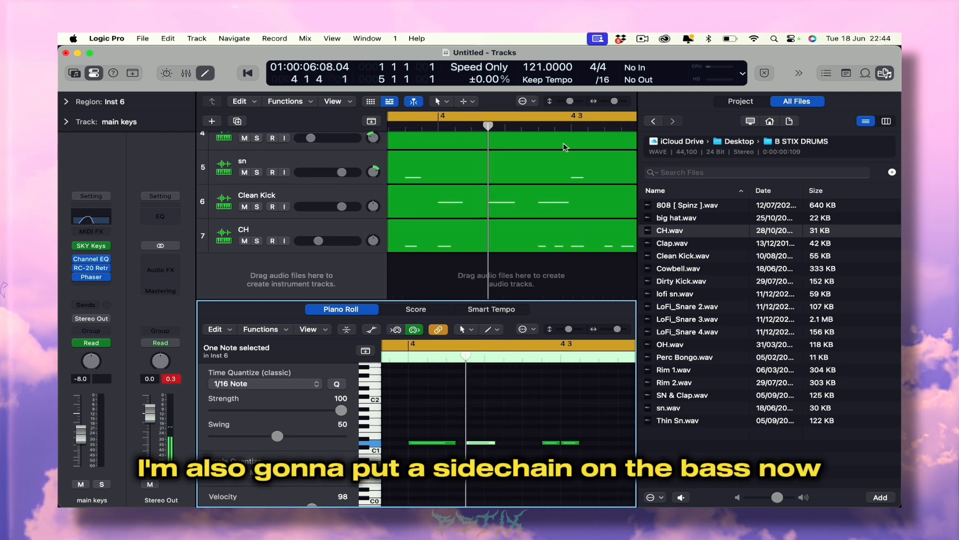
{"action": "left_click", "coordinate": [541, 137]}
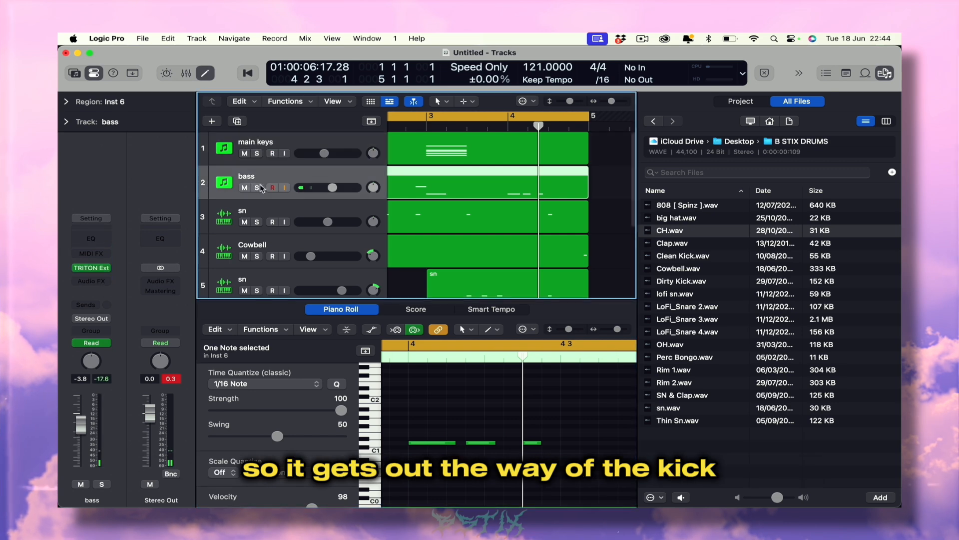
Insert a mono Compressor on the bass track with the Clean Kick instrument as its side chain and audition it with the loop
{"action": "left_click", "coordinate": [105, 281]}
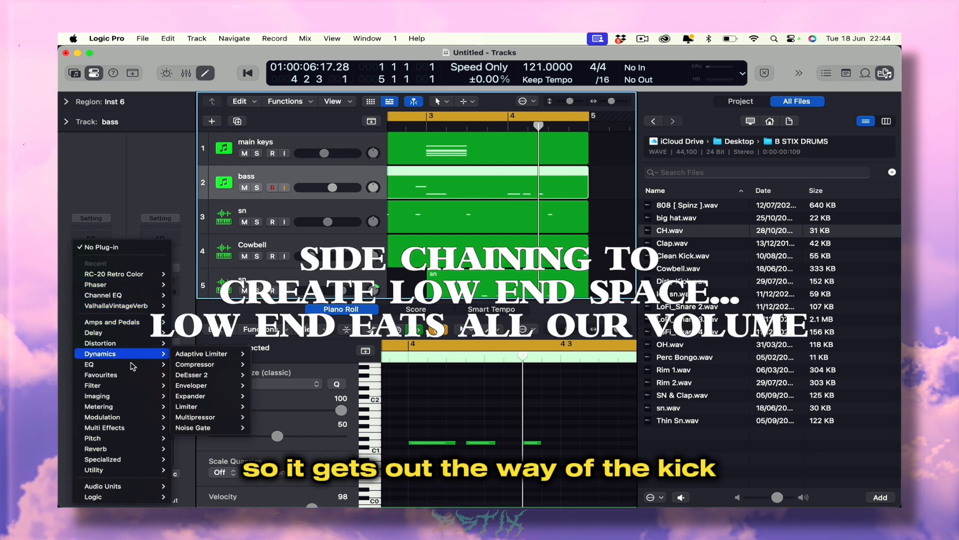
{"action": "mouse_move", "coordinate": [141, 358]}
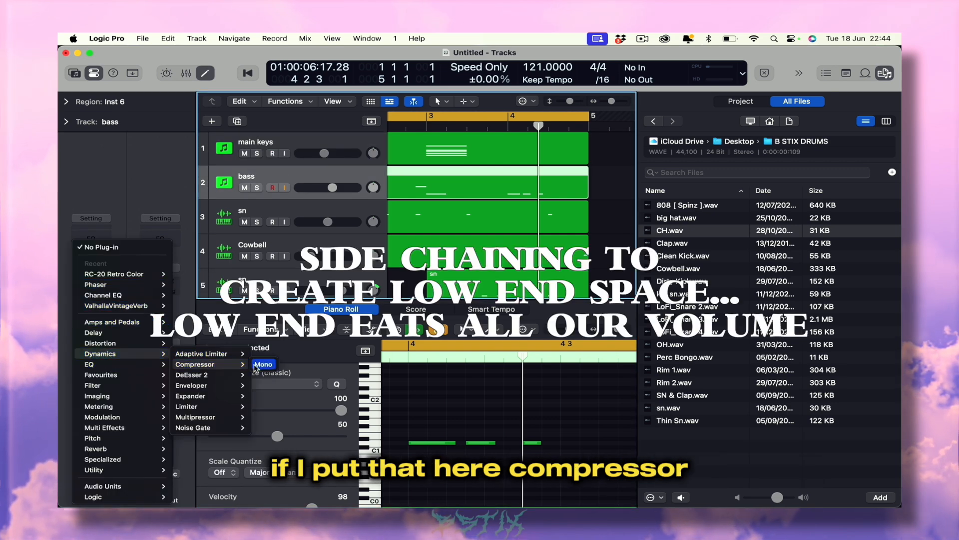
{"action": "left_click", "coordinate": [255, 366]}
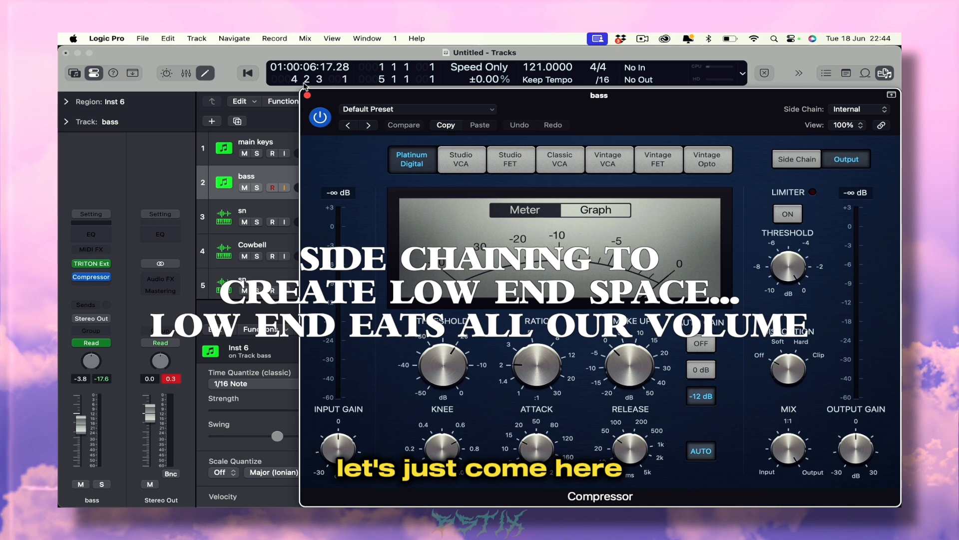
{"action": "left_click", "coordinate": [857, 109]}
{"action": "mouse_move", "coordinate": [849, 128]}
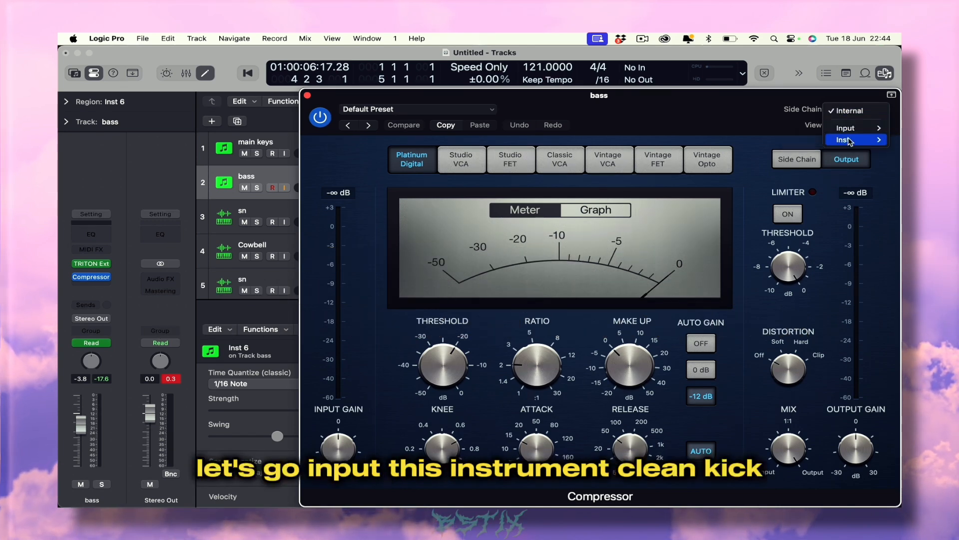
{"action": "mouse_move", "coordinate": [823, 141]}
{"action": "left_click", "coordinate": [784, 185]}
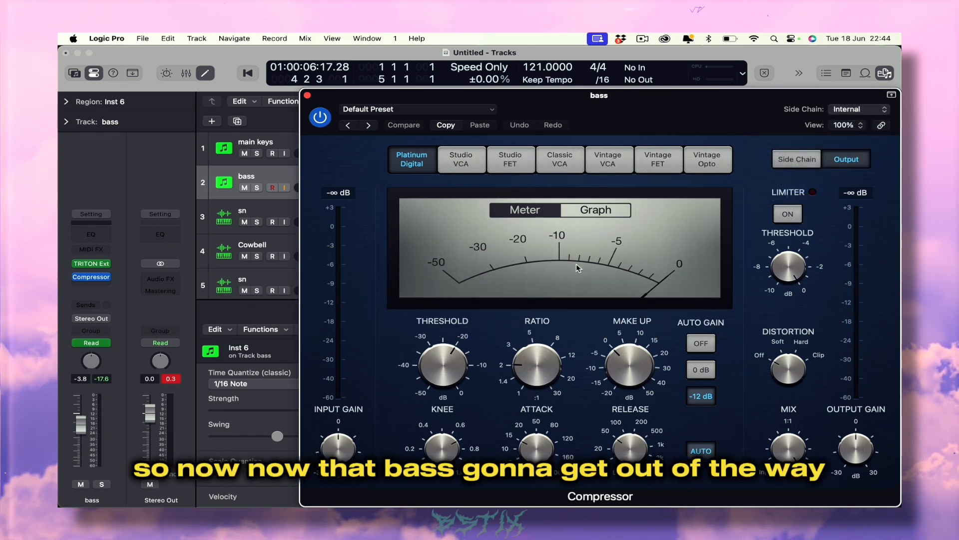
{"action": "key", "text": "space"}
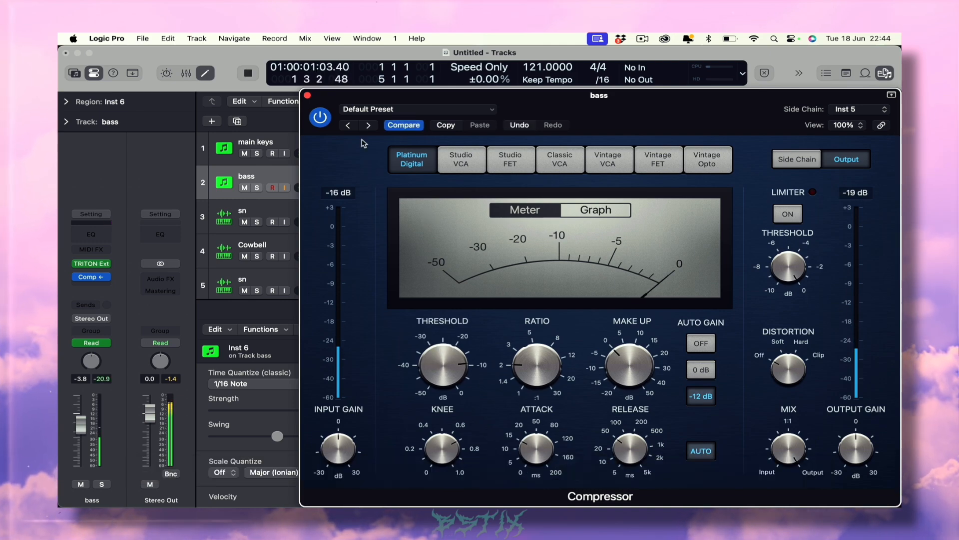
{"action": "left_click", "coordinate": [308, 95]}
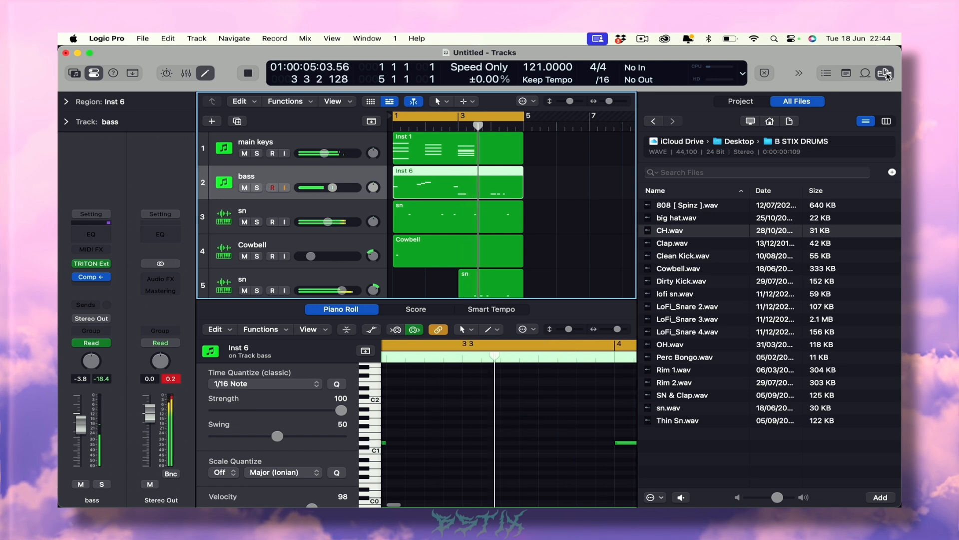
Close the file browser, add a descending run of short bass notes at the end of bar 4 and play the loop
{"action": "key", "text": "f"}
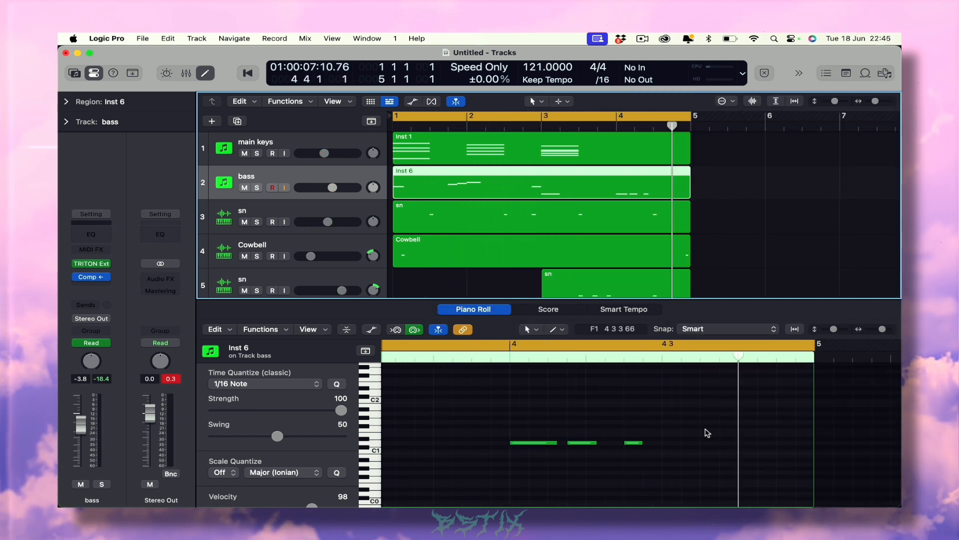
{"action": "scroll", "coordinate": [753, 447], "scroll_direction": "up", "scroll_amount": 2}
{"action": "scroll", "coordinate": [753, 448], "scroll_direction": "up", "scroll_amount": 2}
{"action": "left_click", "coordinate": [747, 424], "text": "super"}
{"action": "key", "text": "space"}
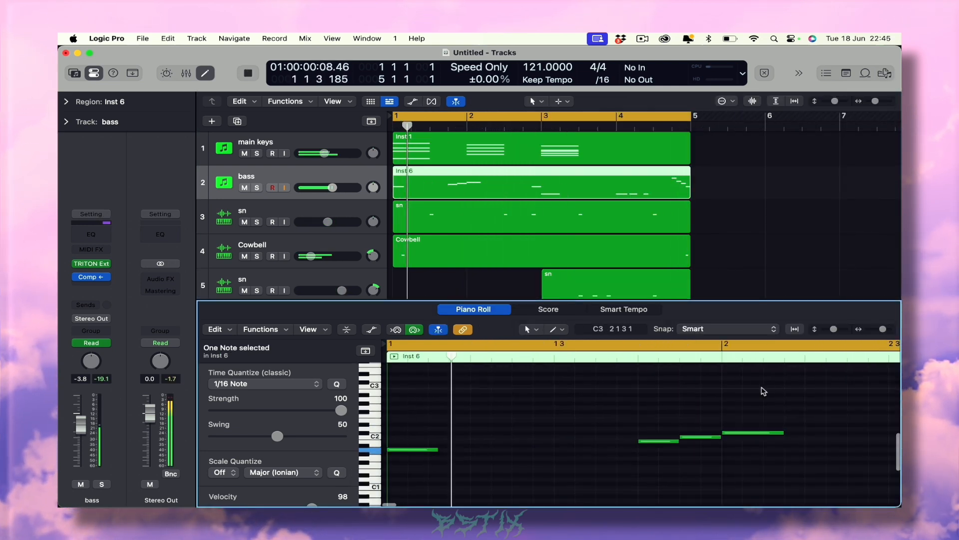
Select the descending run of bass notes at the end of bar 4 and play the loop again
{"action": "key", "text": "space"}
{"action": "scroll", "coordinate": [741, 396], "scroll_direction": "right", "scroll_amount": 15}
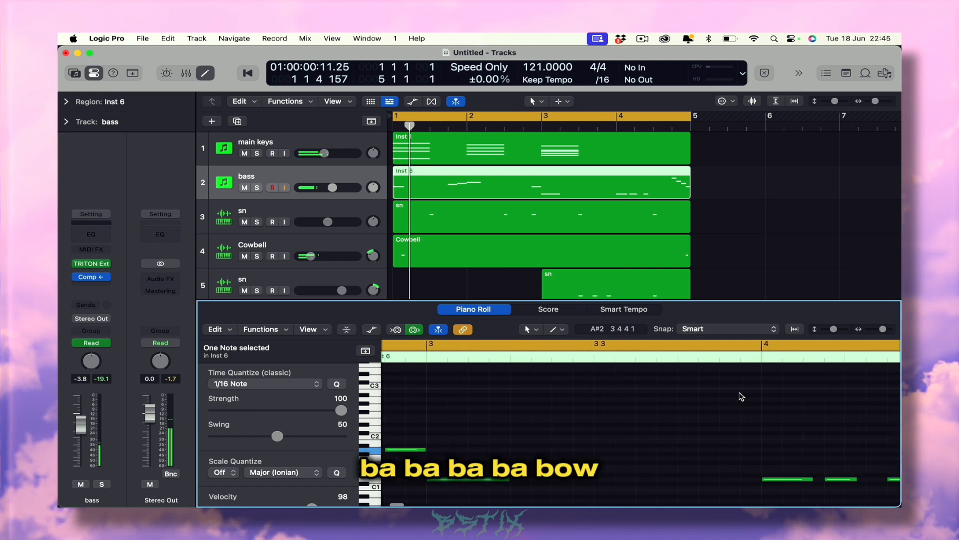
{"action": "left_click_drag", "start_coordinate": [698, 400], "coordinate": [796, 490]}
{"action": "key", "text": "space"}
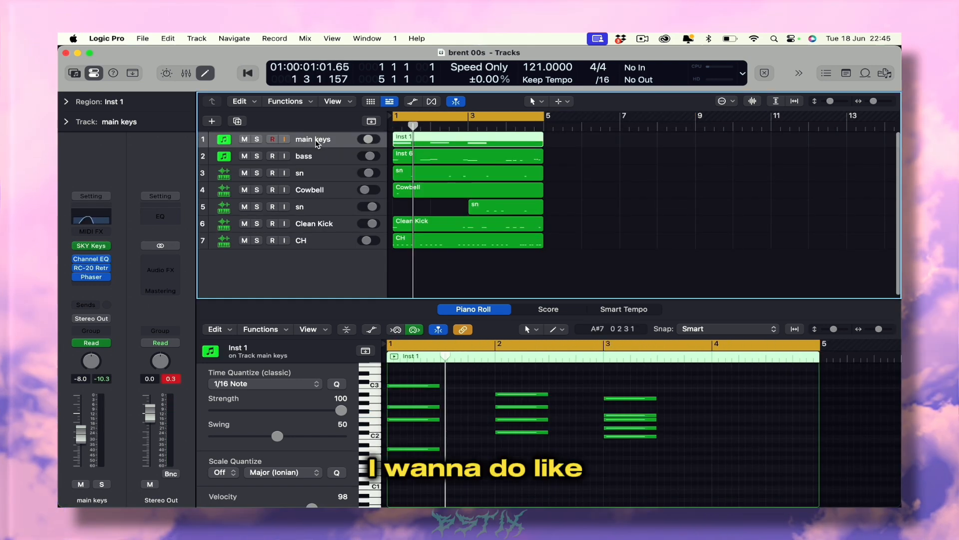
Duplicate the main keys track with its plug-ins and show the Plucks presets in SKY Keys on the copy
{"action": "left_click", "coordinate": [238, 122]}
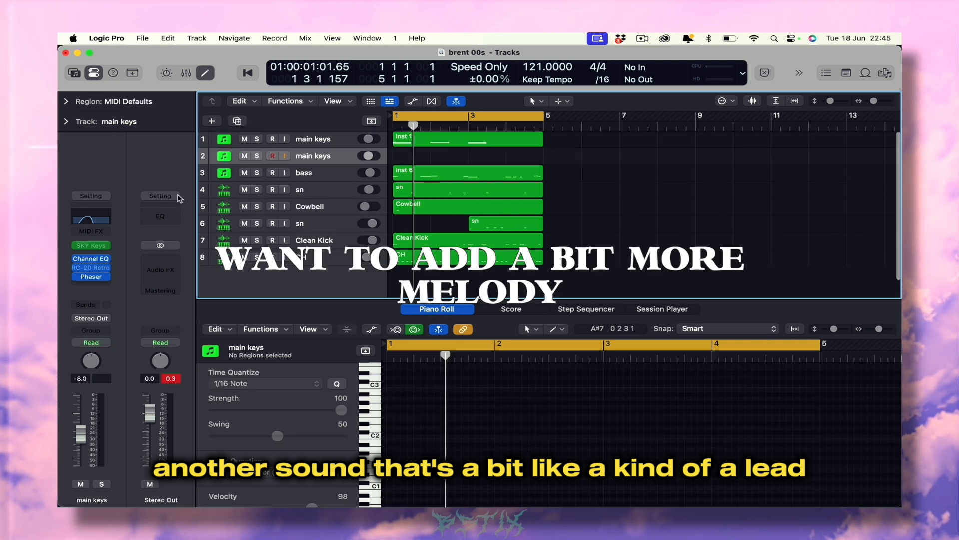
{"action": "left_click", "coordinate": [92, 246]}
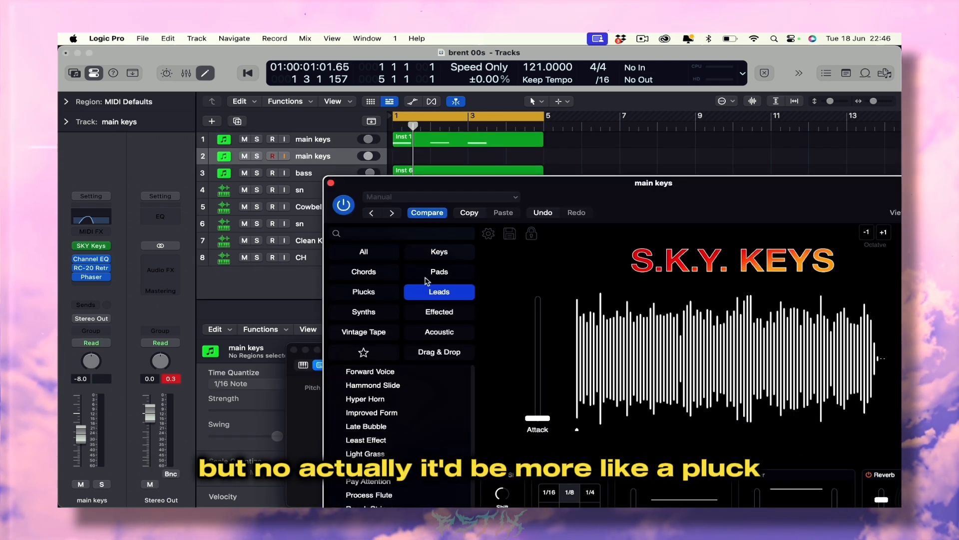
{"action": "left_click", "coordinate": [372, 293]}
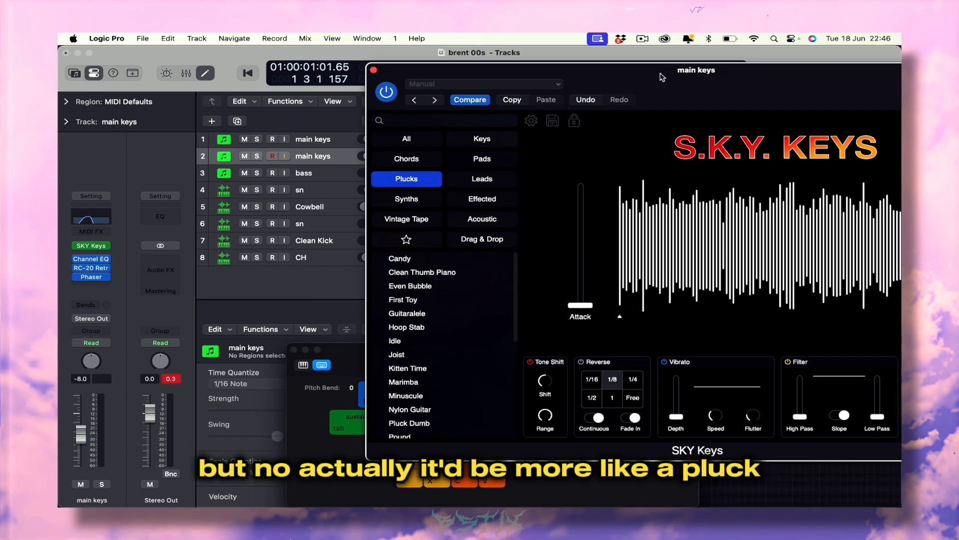
Try the Clean Thumb Piano pluck with musical typing and load the First Toy preset
{"action": "left_click", "coordinate": [408, 259]}
{"action": "key", "text": "super+k"}
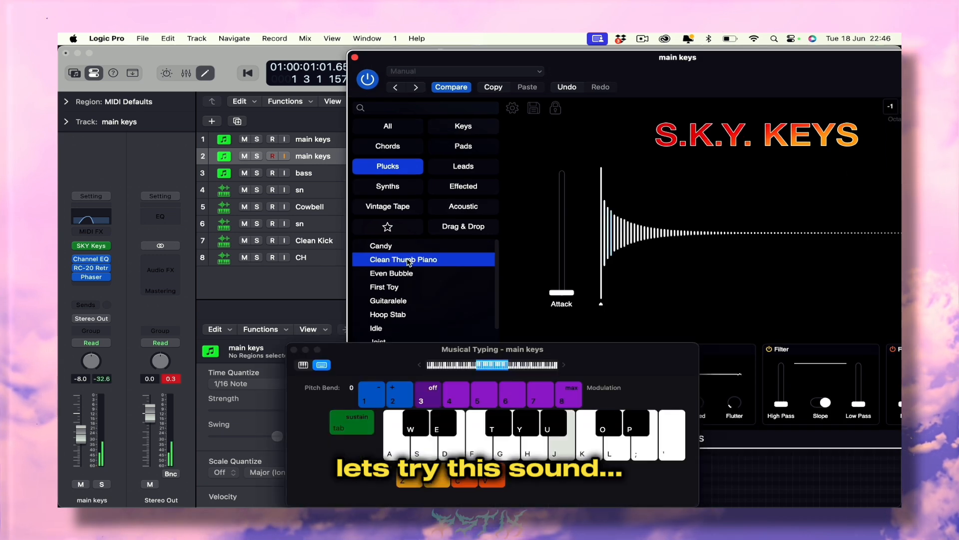
{"action": "key", "text": "d"}
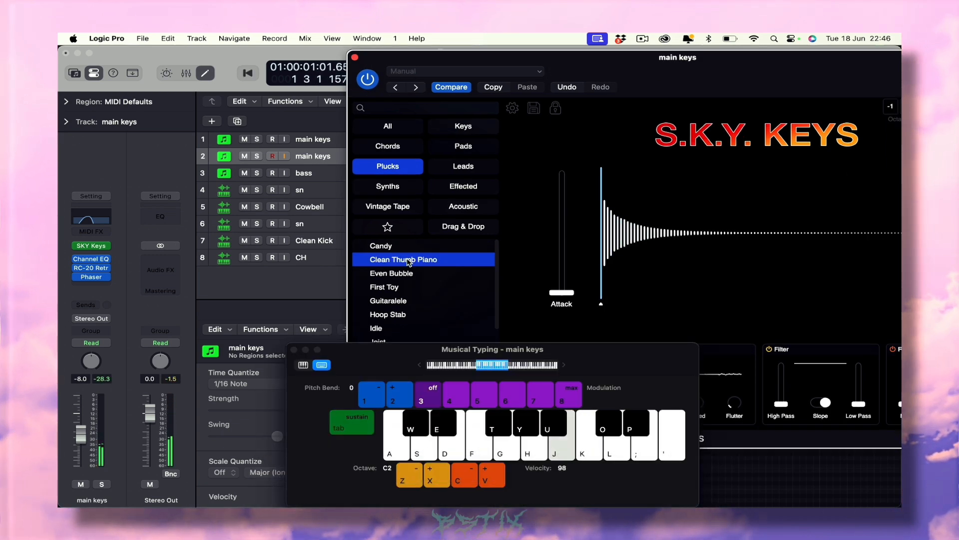
{"action": "left_click", "coordinate": [384, 287]}
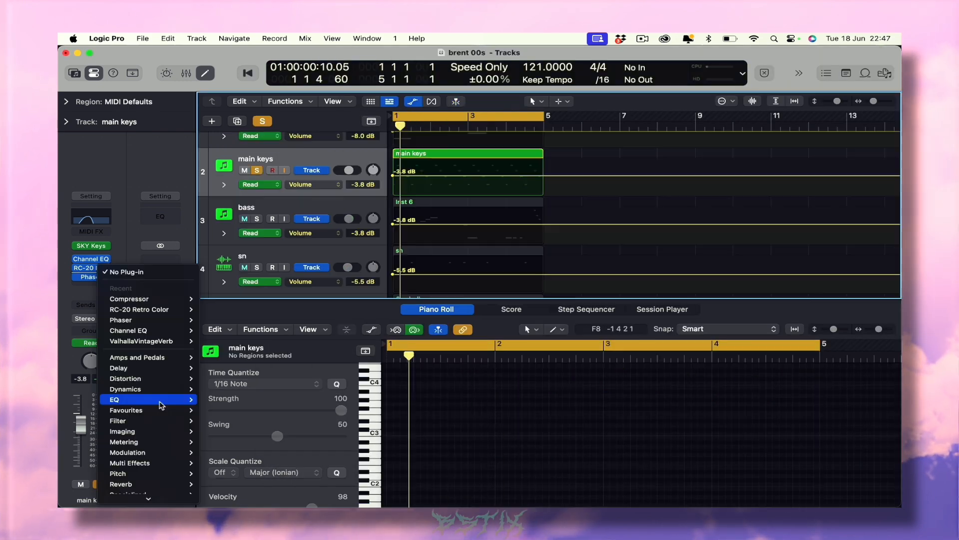
Insert ShaperBox 3 between RC-20 and Phaser on the second main keys track and display its available shapers
{"action": "mouse_move", "coordinate": [149, 409]}
{"action": "mouse_move", "coordinate": [245, 391]}
{"action": "left_click", "coordinate": [320, 390]}
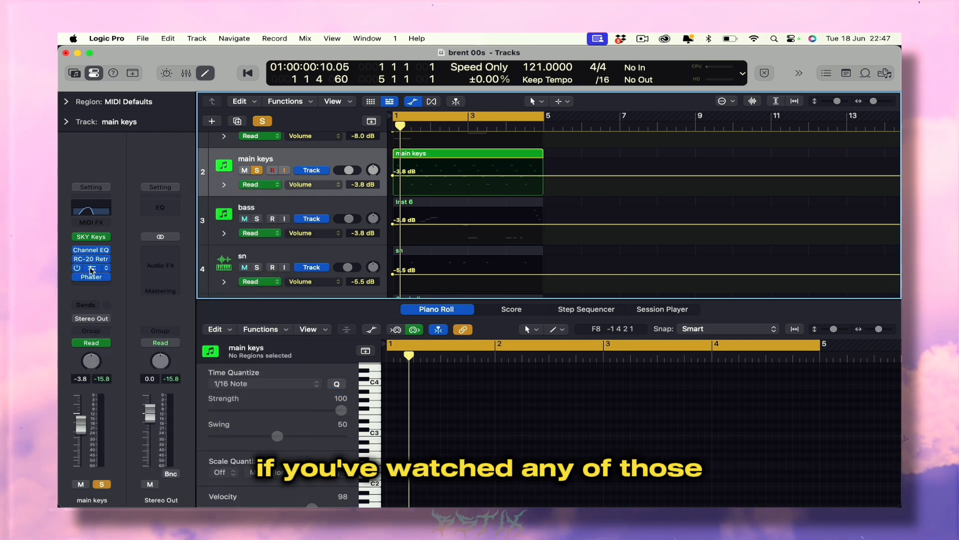
{"action": "left_click", "coordinate": [91, 269]}
{"action": "left_click", "coordinate": [429, 258]}
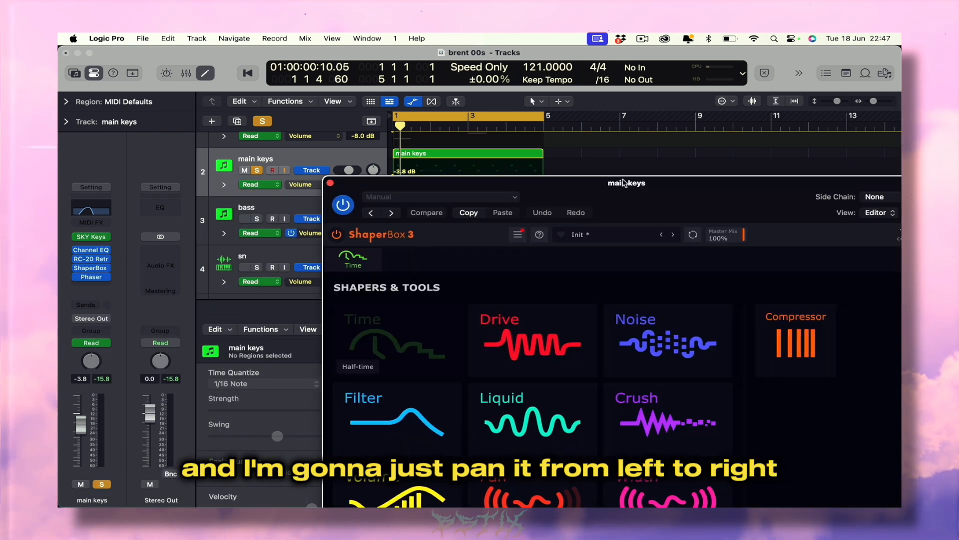
Add a Pan shaper with a one-bar sine curve in ShaperBox and play the soloed pluck melody
{"action": "left_click_drag", "start_coordinate": [625, 183], "coordinate": [533, 111]}
{"action": "left_click", "coordinate": [431, 421]}
{"action": "left_click", "coordinate": [282, 462]}
{"action": "key", "text": "space"}
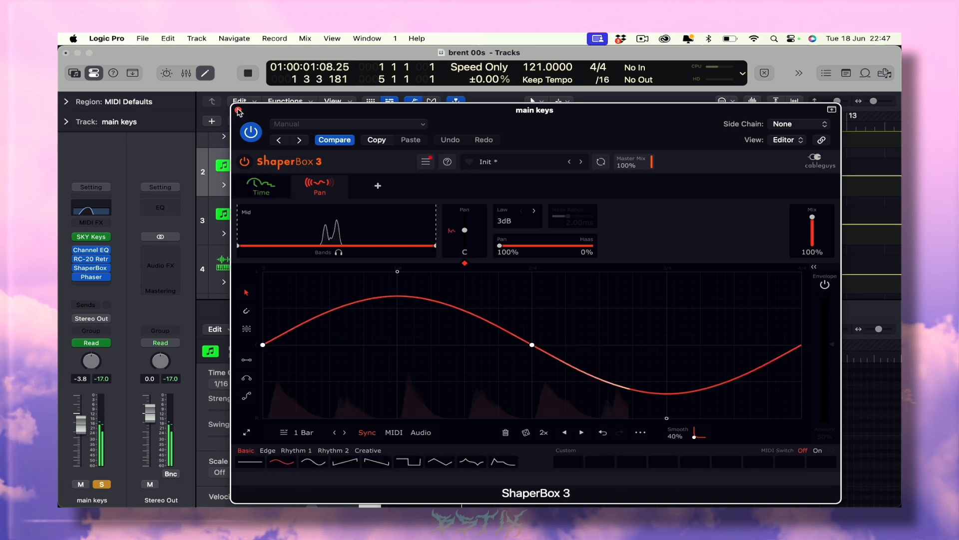
Add a Volume shaper with a sidechain curve at 1/4 length, reduce its mix and close ShaperBox
{"action": "left_click", "coordinate": [378, 186]}
{"action": "left_click", "coordinate": [285, 430]}
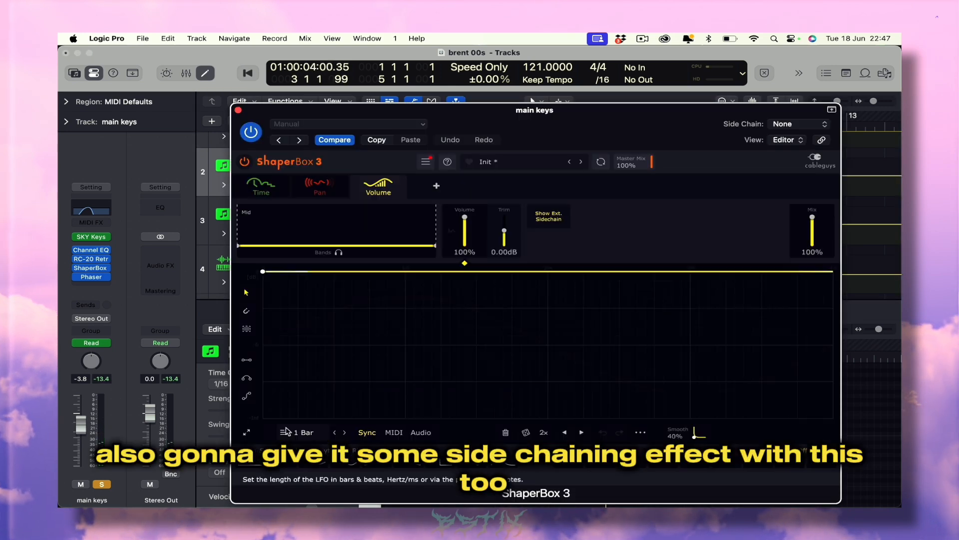
{"action": "left_click", "coordinate": [311, 462]}
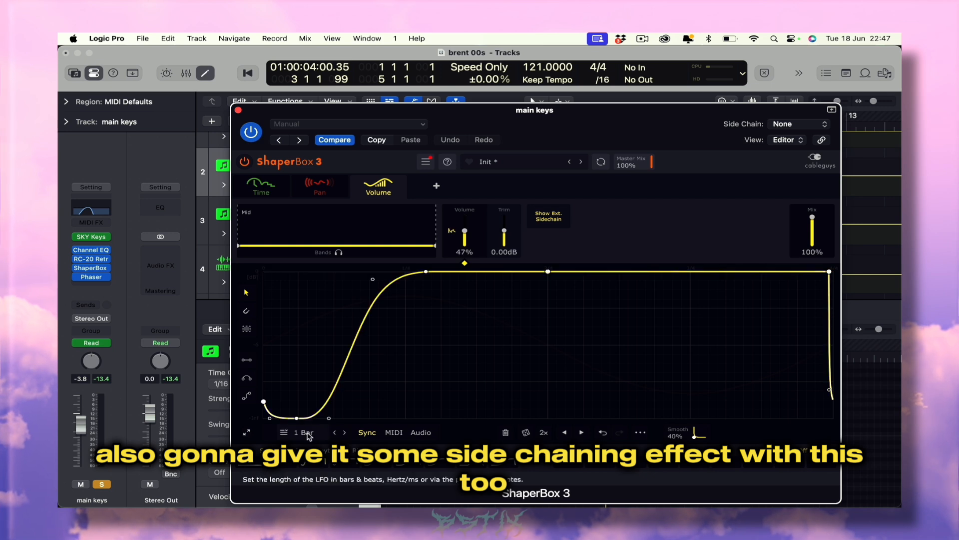
{"action": "left_click", "coordinate": [301, 432]}
{"action": "left_click", "coordinate": [349, 348]}
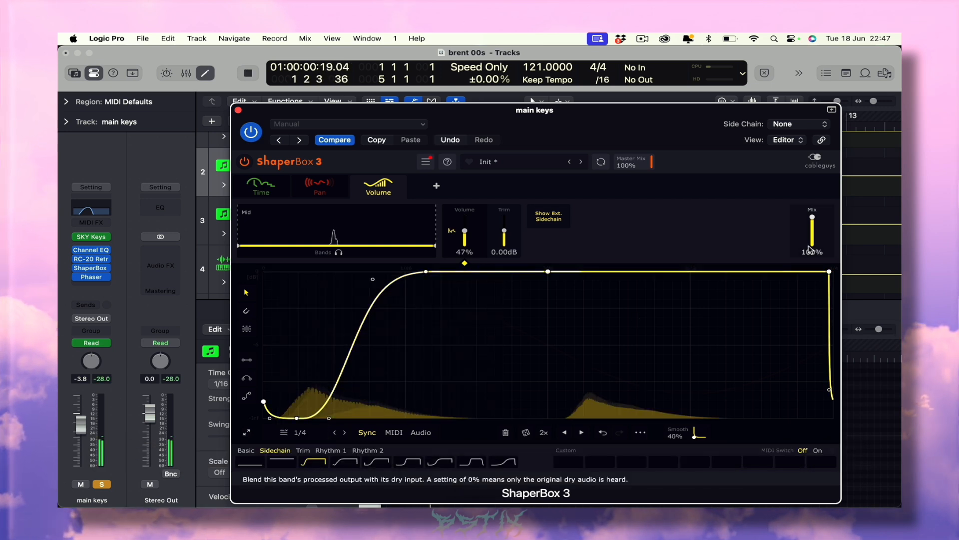
{"action": "left_click_drag", "start_coordinate": [812, 217], "coordinate": [812, 229]}
{"action": "key", "text": "super+w"}
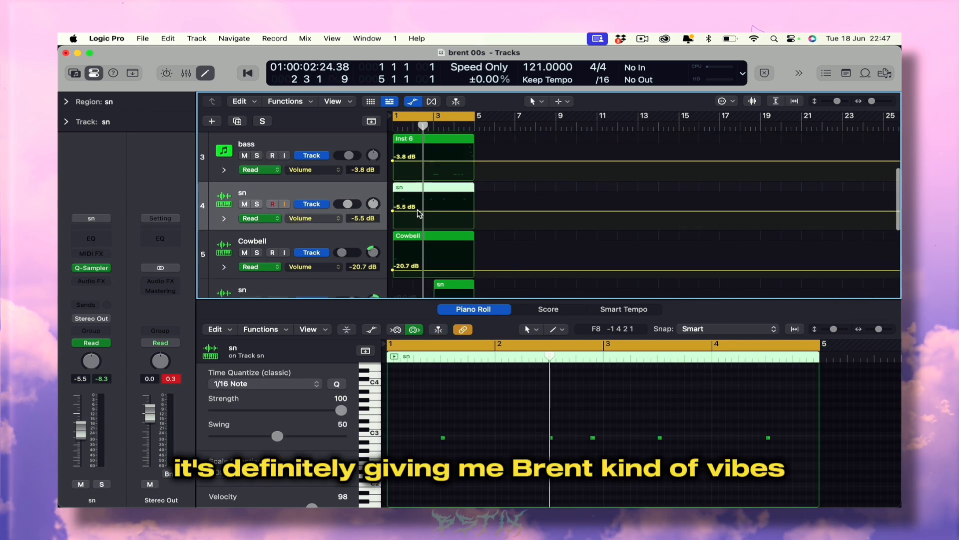
Hide the track automation and set the CH hi-hat region's delay to +10 ticks
{"action": "left_click", "coordinate": [419, 212]}
{"action": "key", "text": "a"}
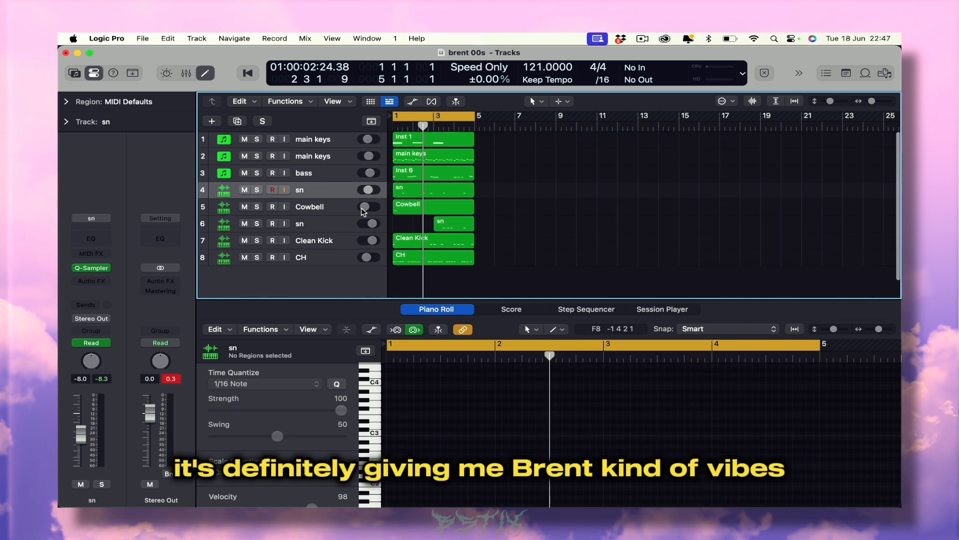
{"action": "left_click", "coordinate": [329, 208]}
{"action": "left_click", "coordinate": [409, 262]}
{"action": "left_click", "coordinate": [410, 262]}
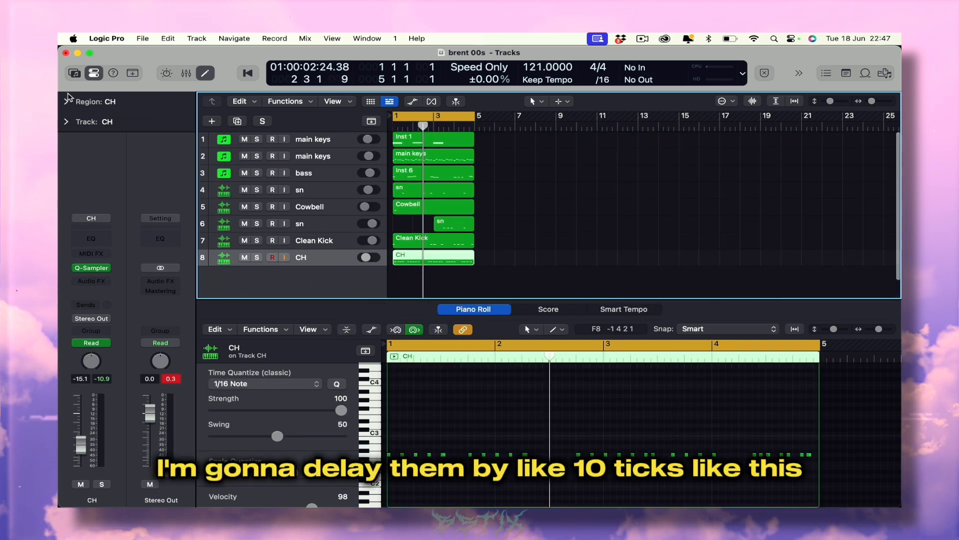
{"action": "left_click", "coordinate": [66, 102]}
{"action": "left_click", "coordinate": [67, 212]}
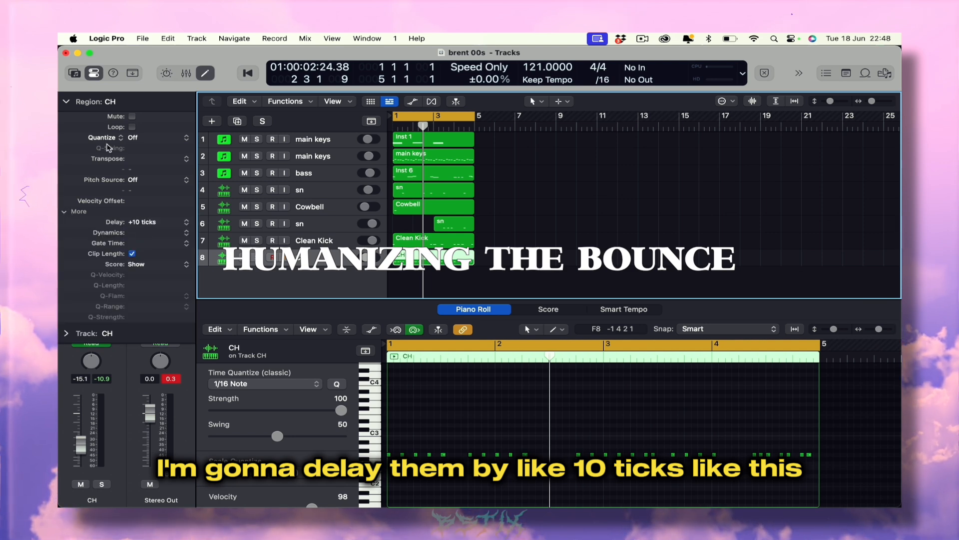
{"action": "left_click", "coordinate": [66, 101]}
Play the loop with the delayed hi-hats and lower the CH track's volume to -18.6 dB
{"action": "key", "text": "shift+space"}
{"action": "left_click", "coordinate": [486, 435]}
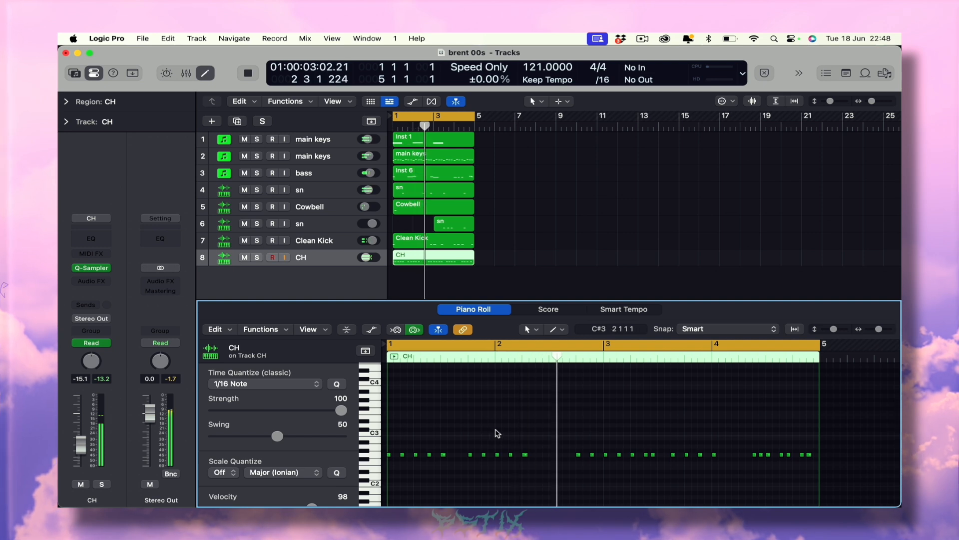
{"action": "left_click", "coordinate": [639, 210]}
{"action": "key", "text": "space"}
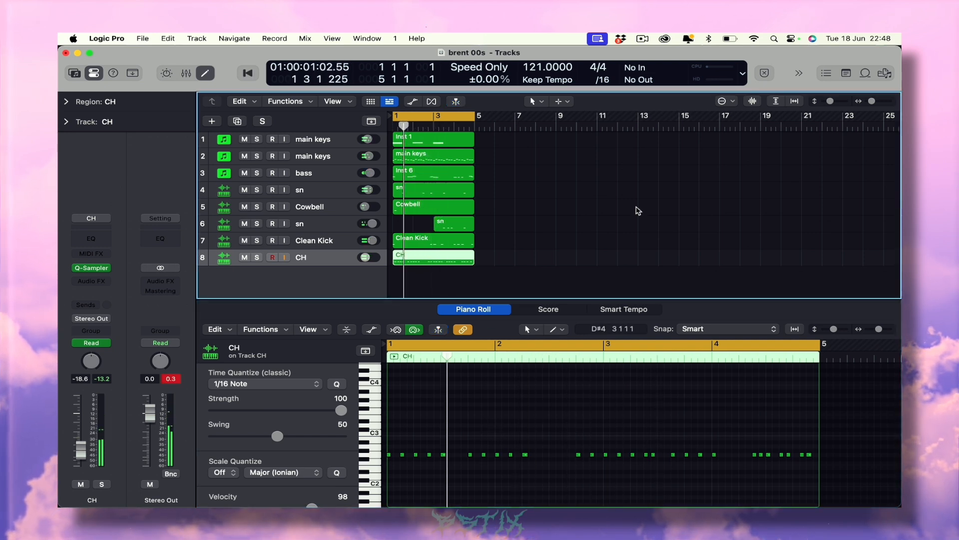
Load OH.wav into a new Quick Sampler track, set its coarse pitch to +3 and record high open hi-hat hits over the loop
{"action": "left_click", "coordinate": [885, 75]}
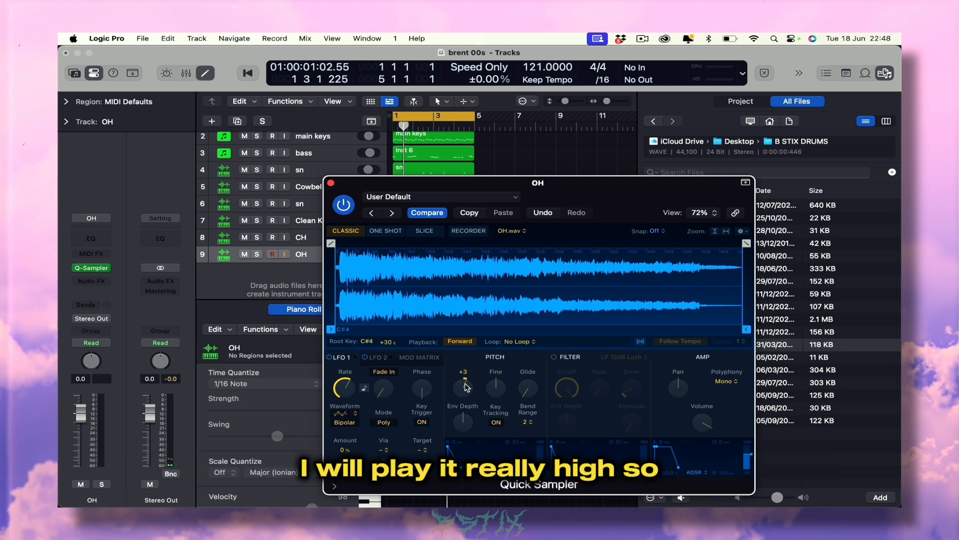
{"action": "key", "text": "super+k"}
{"action": "key", "text": "k"}
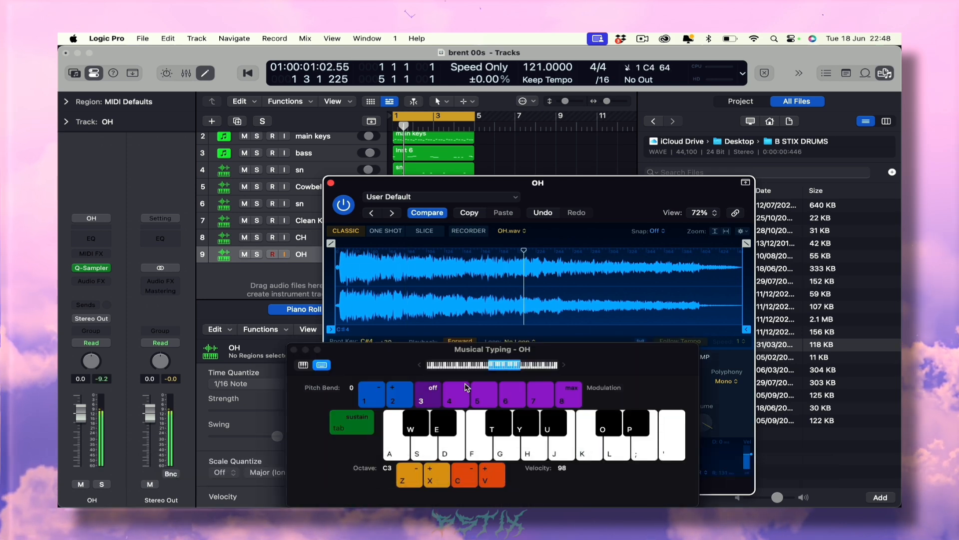
{"action": "key", "text": "j"}
{"action": "key", "text": "r"}
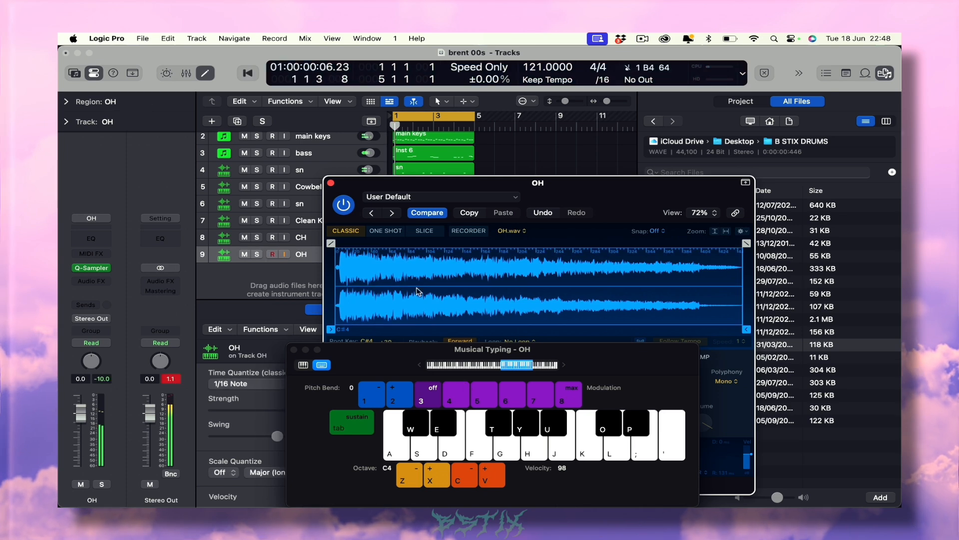
Close the sampler and musical typing windows, pan the OH track to +17 and play the loop
{"action": "left_click", "coordinate": [331, 182]}
{"action": "left_click", "coordinate": [295, 350]}
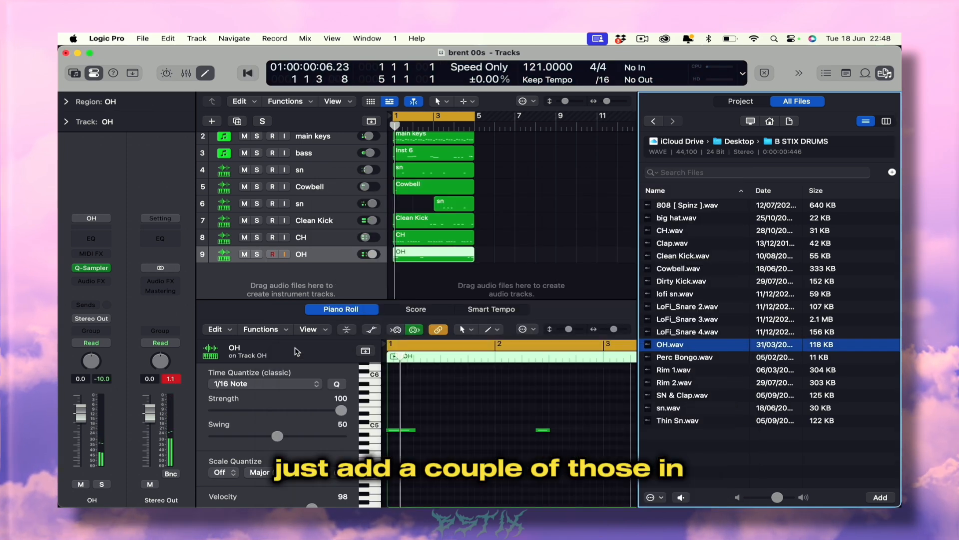
{"action": "key", "text": "space"}
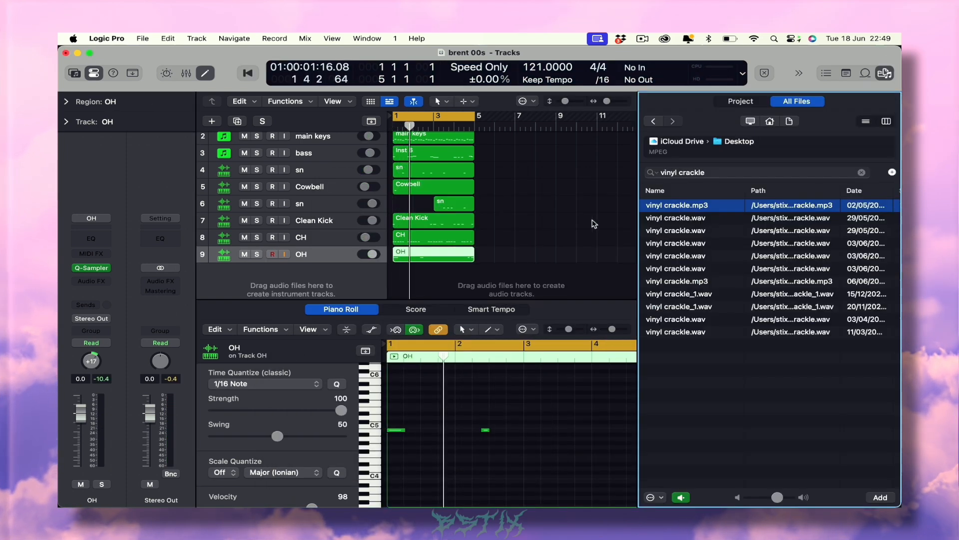
Search the files for vinyl crackle, preview a WAV version and place it on a new audio track at bar 1
{"action": "left_click", "coordinate": [691, 220]}
{"action": "scroll", "coordinate": [528, 217], "scroll_direction": "down", "scroll_amount": 1}
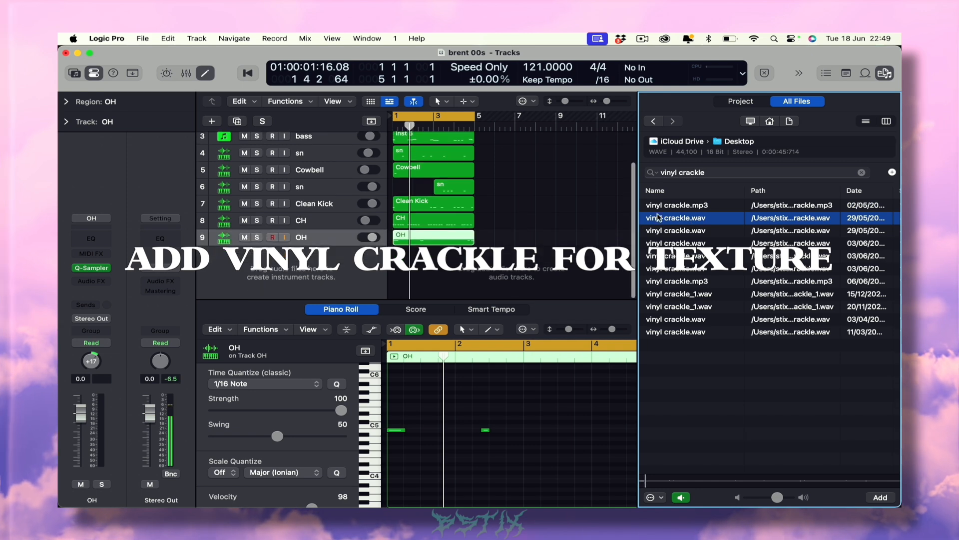
{"action": "left_click_drag", "start_coordinate": [675, 231], "coordinate": [443, 287]}
Lower the vinyl crackle track to -37.0 dB and the first snare track to -10.9 dB while playing the loop
{"action": "key", "text": "a"}
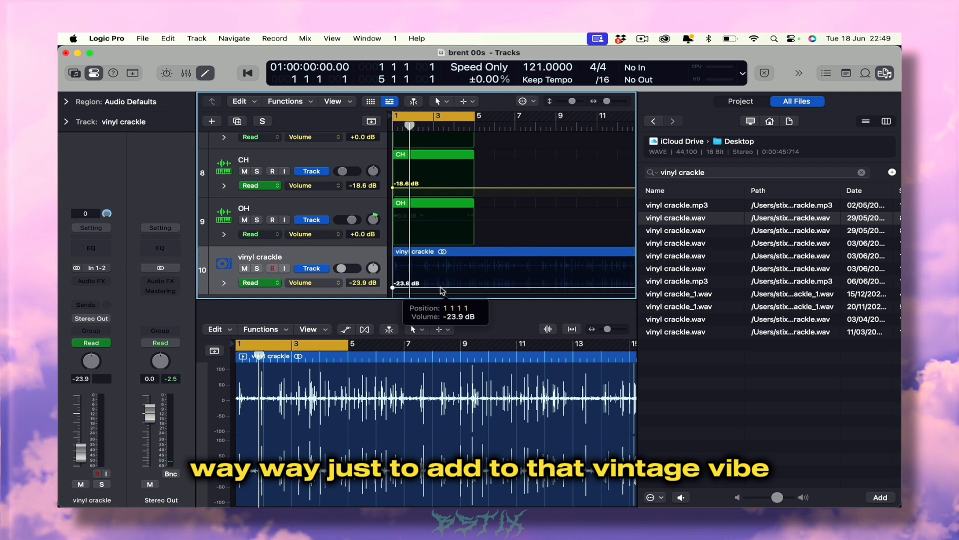
{"action": "key", "text": "a"}
{"action": "key", "text": "space"}
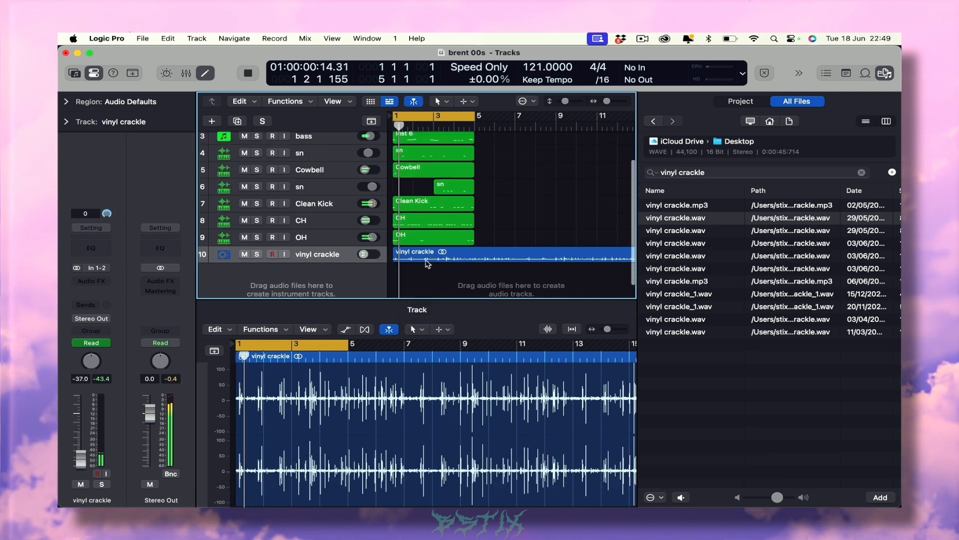
{"action": "left_click", "coordinate": [427, 258]}
{"action": "scroll", "coordinate": [463, 165], "scroll_direction": "down", "scroll_amount": 1}
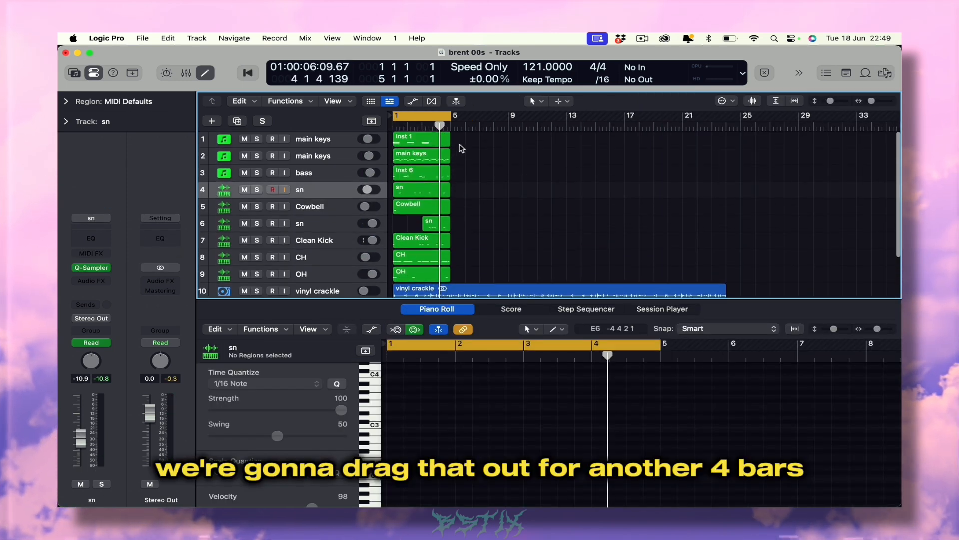
Copy all nine MIDI regions with their automation to bar 5 and extend the cycle range to bar 9
{"action": "left_click_drag", "start_coordinate": [444, 174], "coordinate": [459, 273]}
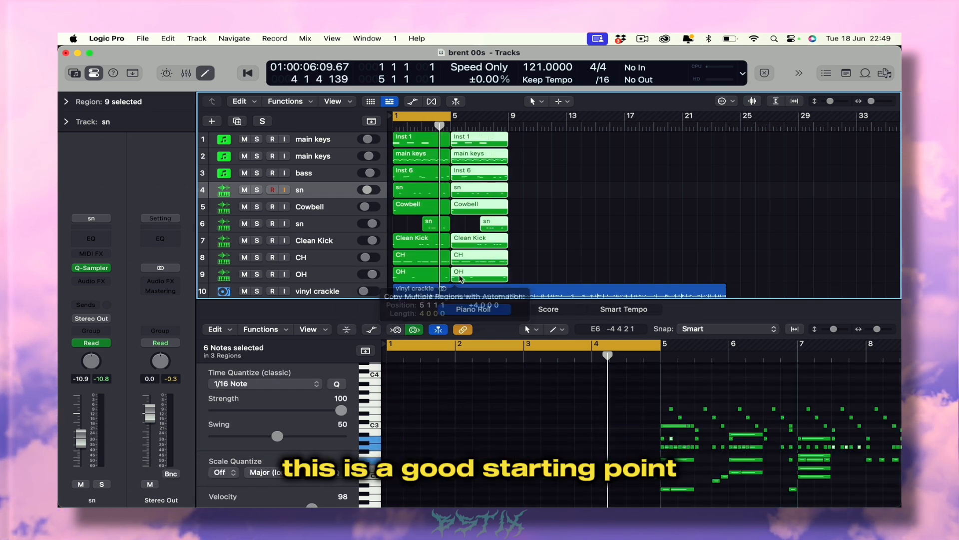
{"action": "left_click_drag", "start_coordinate": [447, 116], "coordinate": [509, 116]}
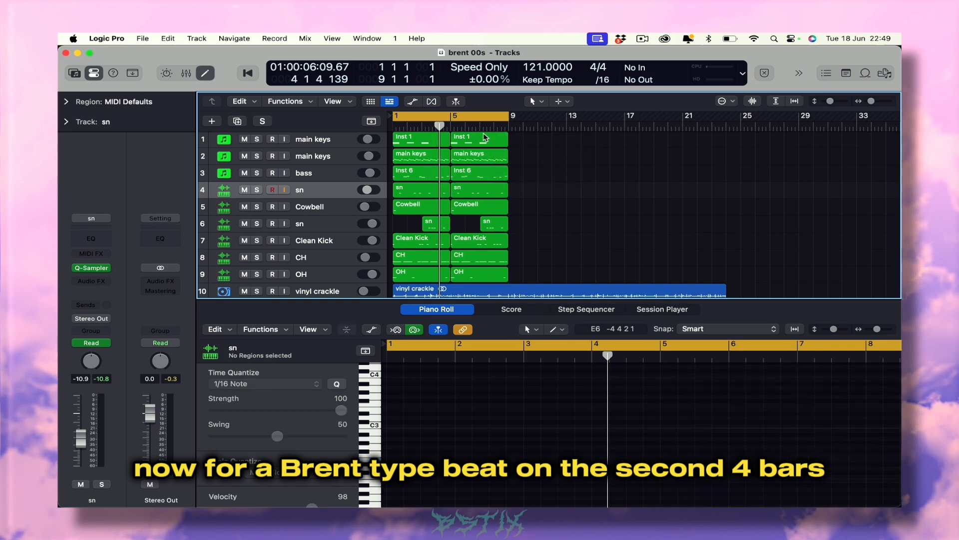
Add a longer top note above each chord in bars 5, 6 and 7 of the copied main keys region and loop bars 5 to 8
{"action": "left_click", "coordinate": [469, 145]}
{"action": "left_click", "coordinate": [451, 127]}
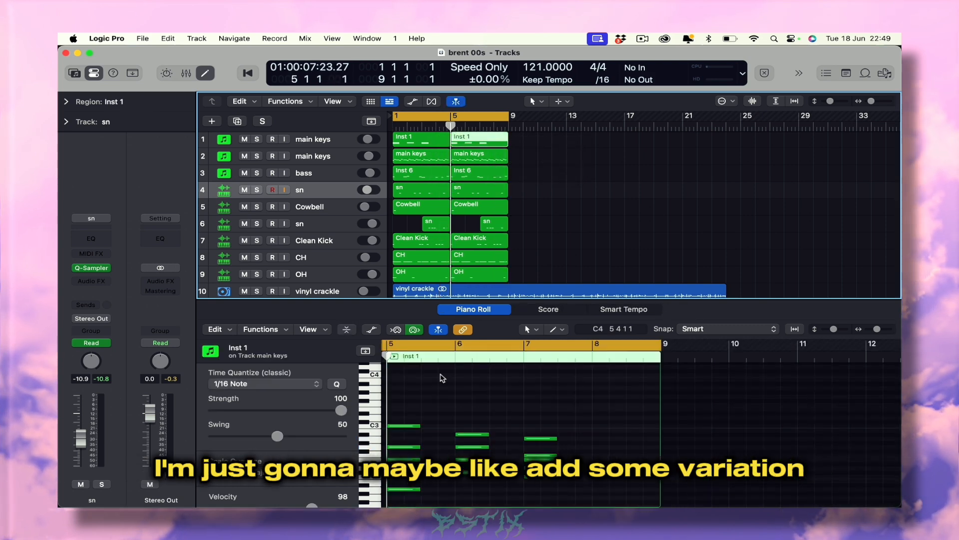
{"action": "left_click", "coordinate": [396, 397]}
{"action": "left_click_drag", "start_coordinate": [395, 396], "coordinate": [435, 395]}
{"action": "key", "text": "space"}
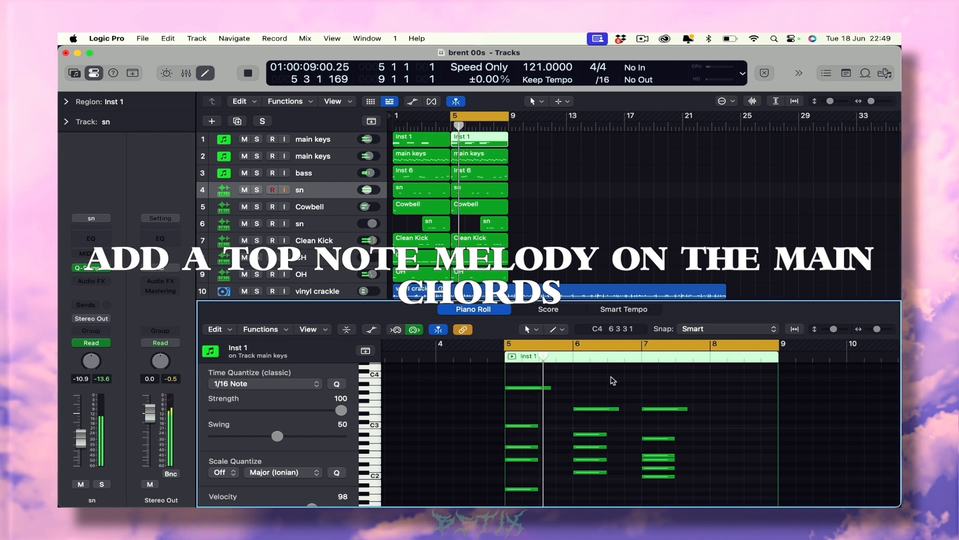
Raise the top note in bar 7 by a semitone and replay the four-bar section
{"action": "key", "text": "space"}
{"action": "left_click", "coordinate": [656, 410]}
{"action": "key", "text": "space"}
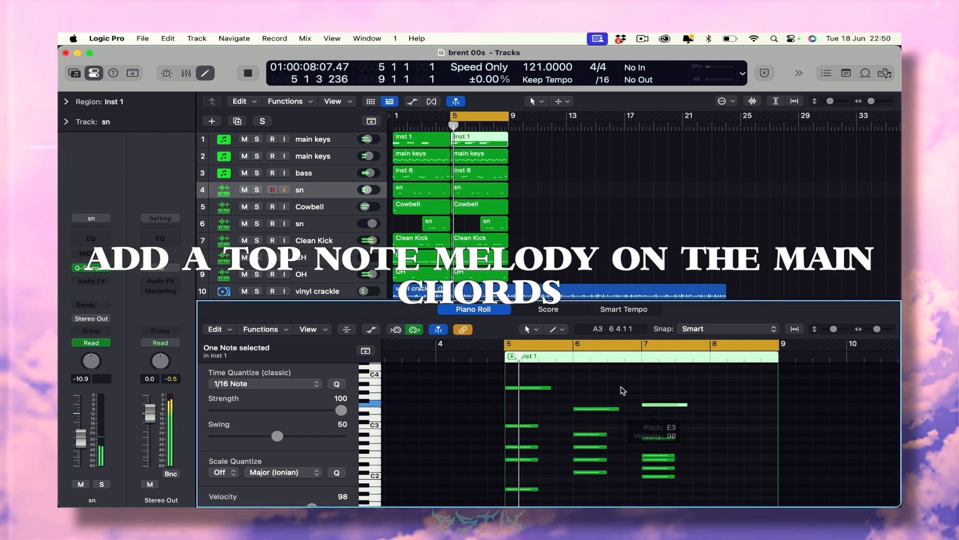
{"action": "left_click", "coordinate": [611, 386]}
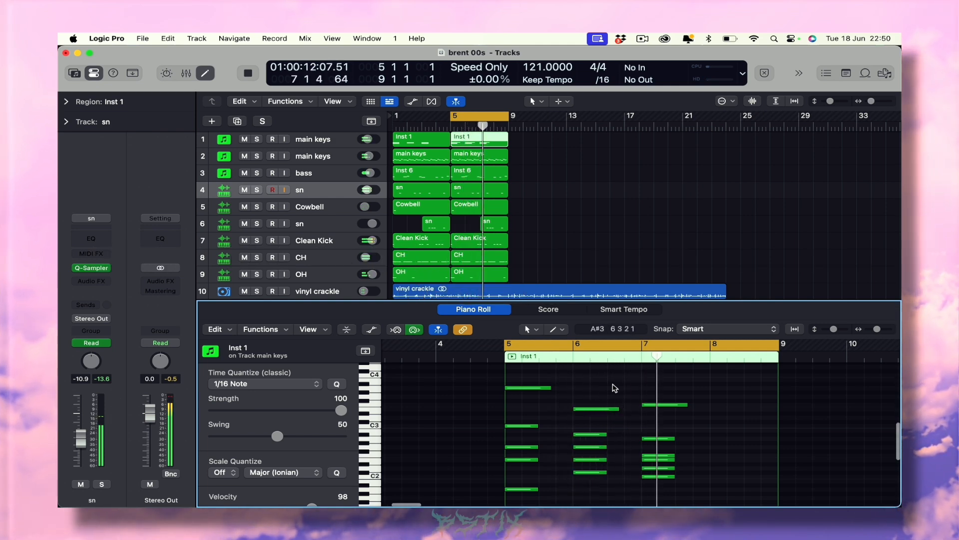
Lower the first snare track's volume automation to -14.3 dB
{"action": "scroll", "coordinate": [614, 387], "scroll_direction": "down", "scroll_amount": 5}
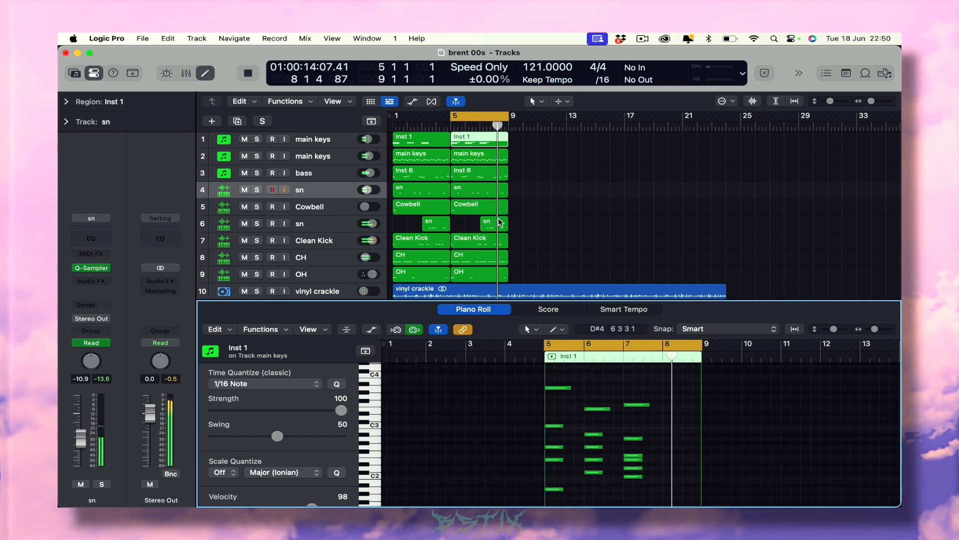
{"action": "key", "text": "space"}
{"action": "left_click", "coordinate": [322, 223]}
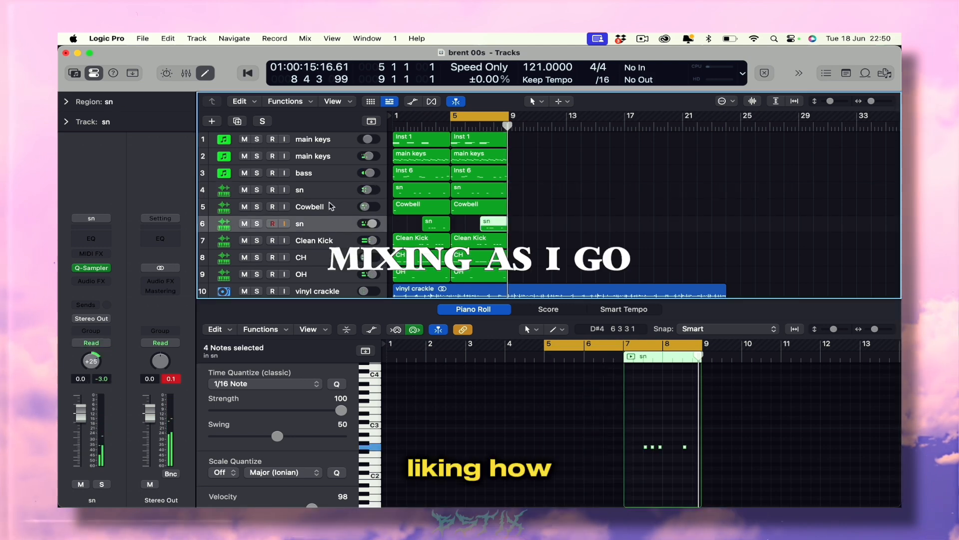
{"action": "left_click", "coordinate": [320, 193]}
{"action": "key", "text": "a"}
{"action": "left_click_drag", "start_coordinate": [466, 215], "coordinate": [466, 221]}
{"action": "key", "text": "a"}
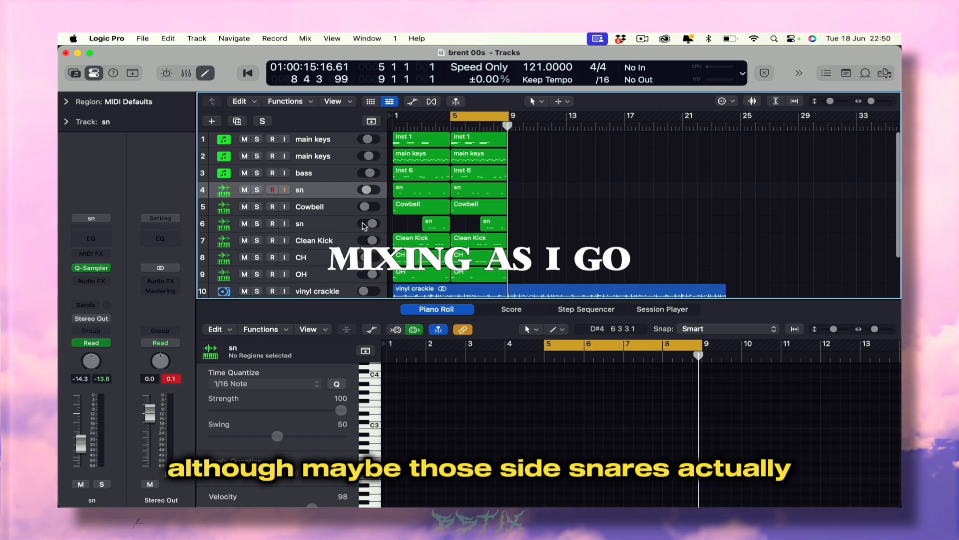
Lower the second snare track, the one with the side snares, to -8.5 dB while playing the loop
{"action": "left_click", "coordinate": [320, 225]}
{"action": "key", "text": "a"}
{"action": "left_click", "coordinate": [470, 239]}
{"action": "left_click_drag", "start_coordinate": [470, 239], "coordinate": [471, 251]}
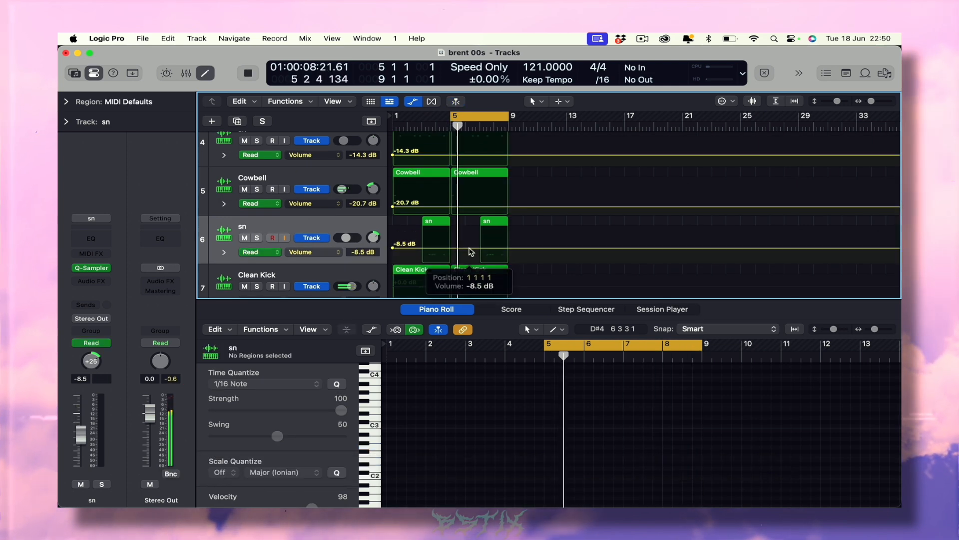
Raise the first snare track to -10.3 dB and pan the second snare track to +31
{"action": "scroll", "coordinate": [454, 182], "scroll_direction": "up", "scroll_amount": 2}
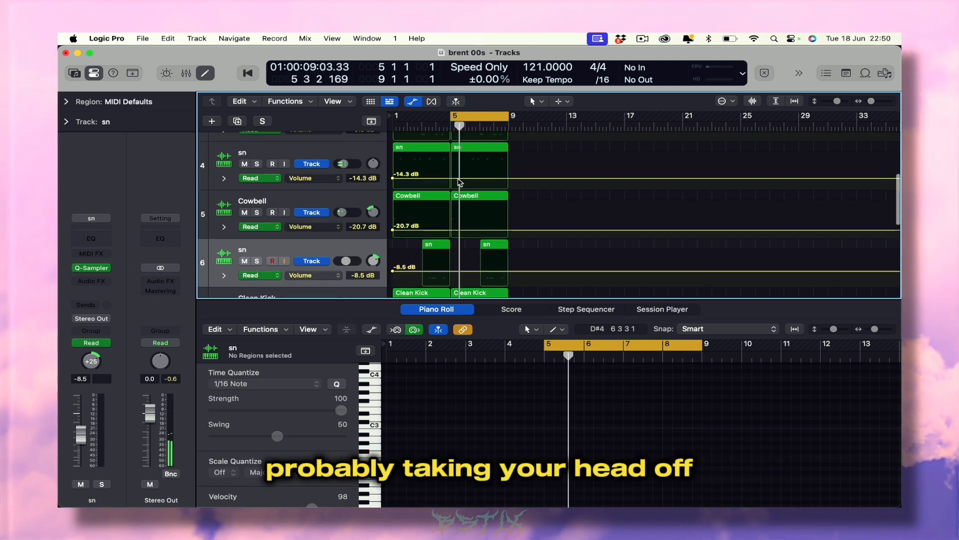
{"action": "left_click_drag", "start_coordinate": [454, 179], "coordinate": [454, 175]}
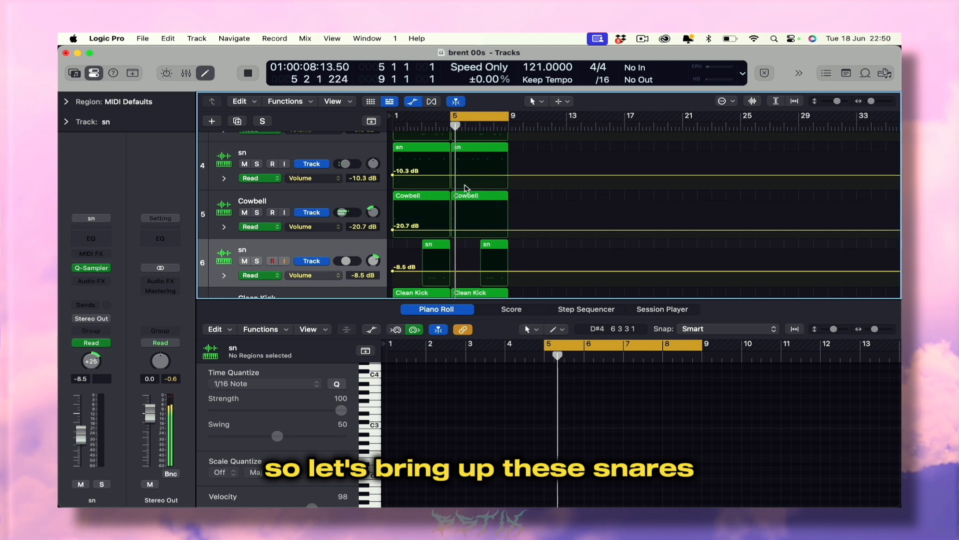
{"action": "left_click_drag", "start_coordinate": [374, 268], "coordinate": [374, 265]}
{"action": "key", "text": "a"}
{"action": "key", "text": "space"}
Lower the last note of bar 5 in the copied bass region by a semitone and replay that passage
{"action": "left_click", "coordinate": [479, 169]}
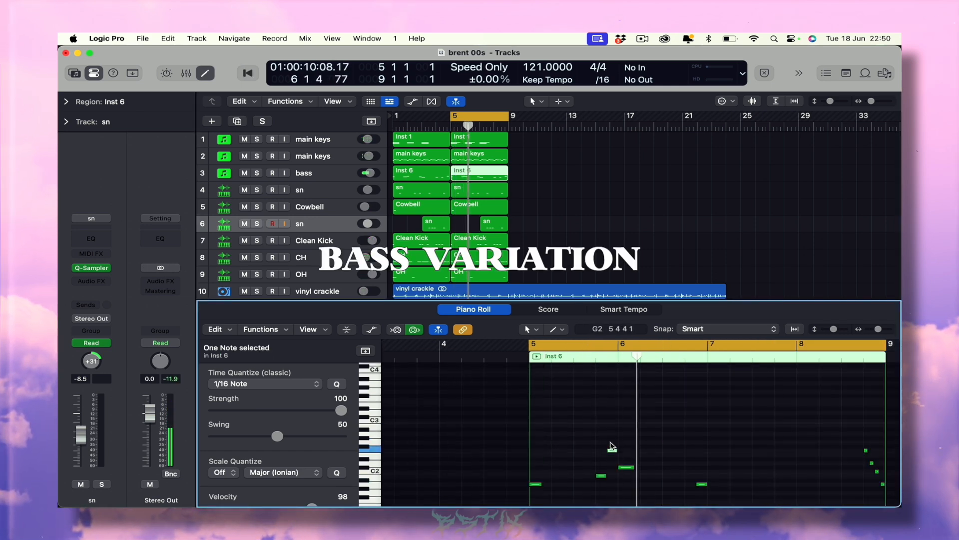
{"action": "left_click", "coordinate": [612, 448]}
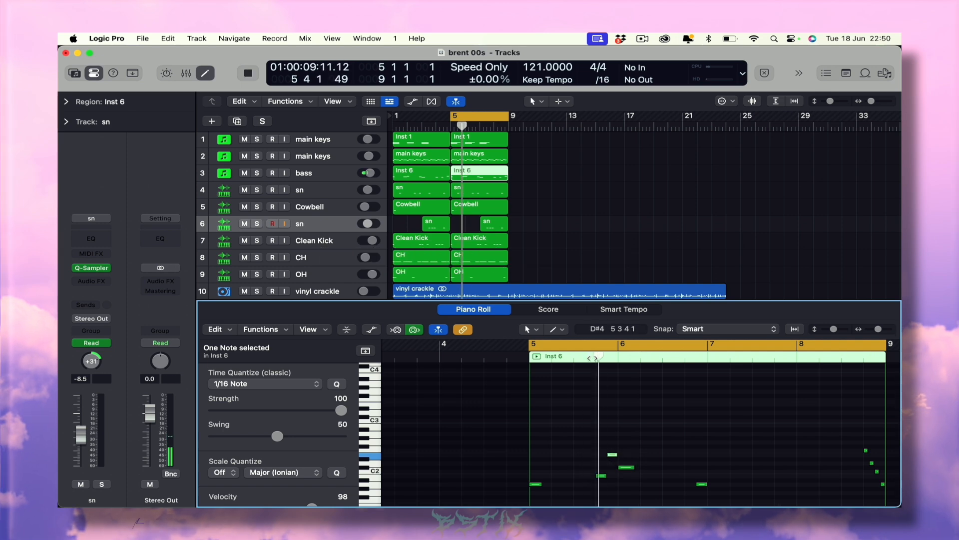
{"action": "scroll", "coordinate": [610, 455], "scroll_direction": "down", "scroll_amount": 2}
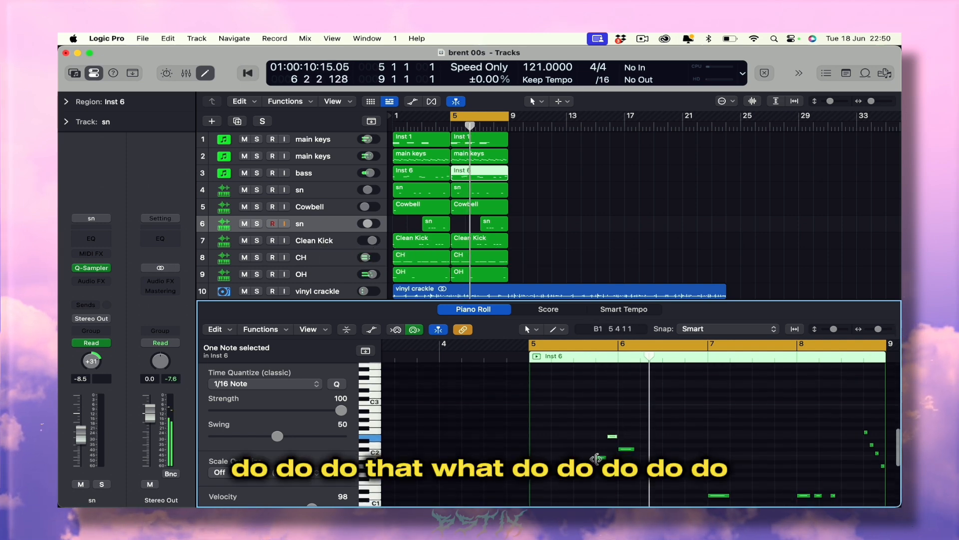
{"action": "left_click", "coordinate": [601, 458]}
{"action": "scroll", "coordinate": [620, 450], "scroll_direction": "right", "scroll_amount": 2}
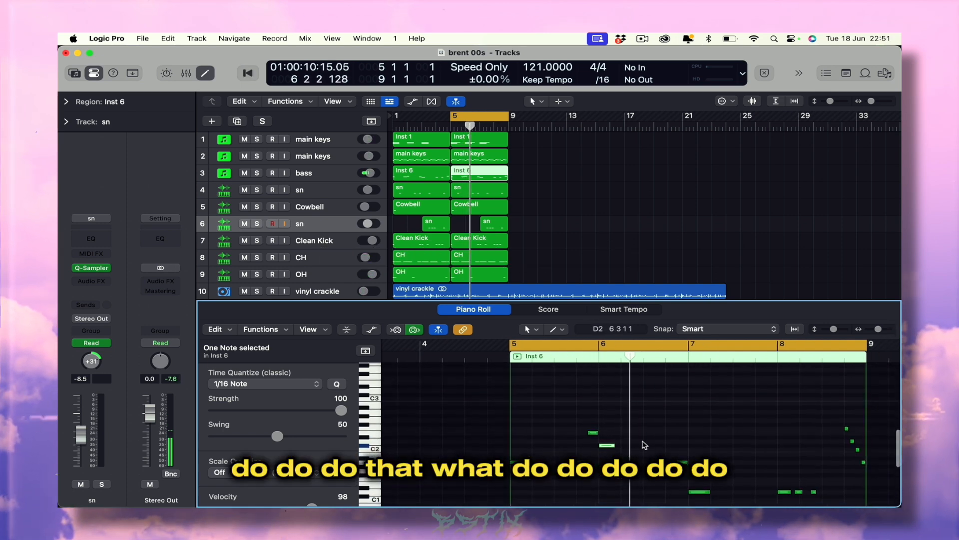
{"action": "double_click", "coordinate": [573, 356]}
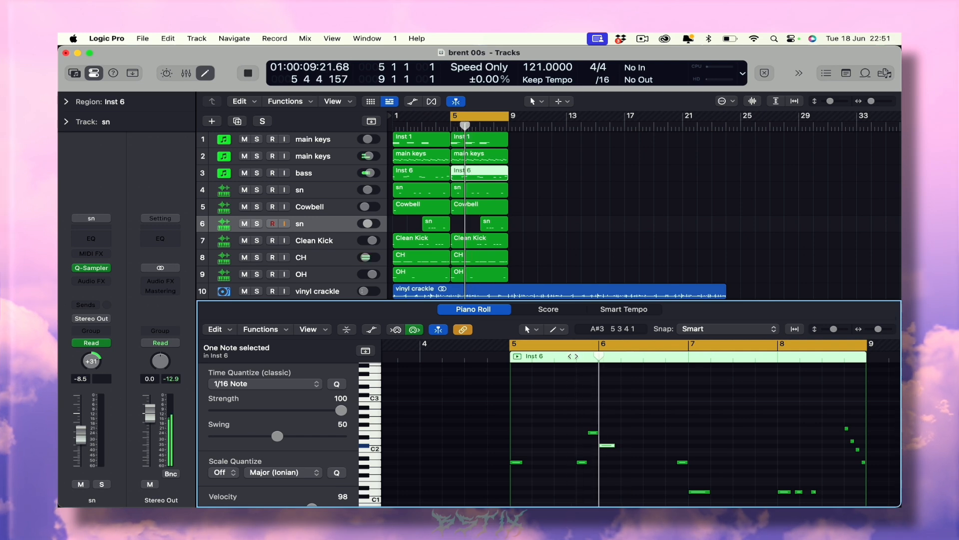
{"action": "scroll", "coordinate": [637, 441], "scroll_direction": "right", "scroll_amount": 2}
Lower the bass note just before bar 7 by an octave and play it back
{"action": "key", "text": "space"}
{"action": "scroll", "coordinate": [645, 465], "scroll_direction": "down", "scroll_amount": 2}
{"action": "scroll", "coordinate": [646, 466], "scroll_direction": "up", "scroll_amount": 5}
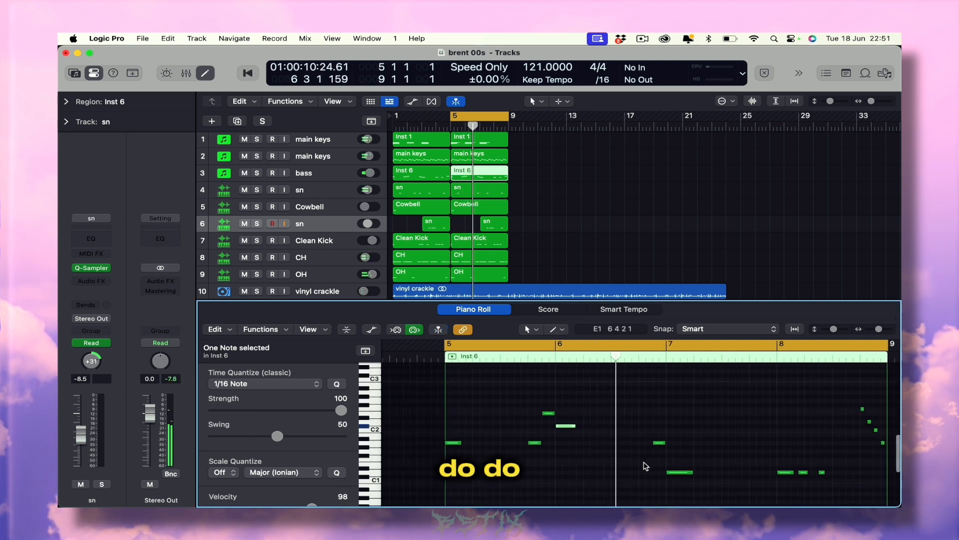
{"action": "key", "text": "alt+shift+Down"}
{"action": "scroll", "coordinate": [688, 447], "scroll_direction": "down", "scroll_amount": 2}
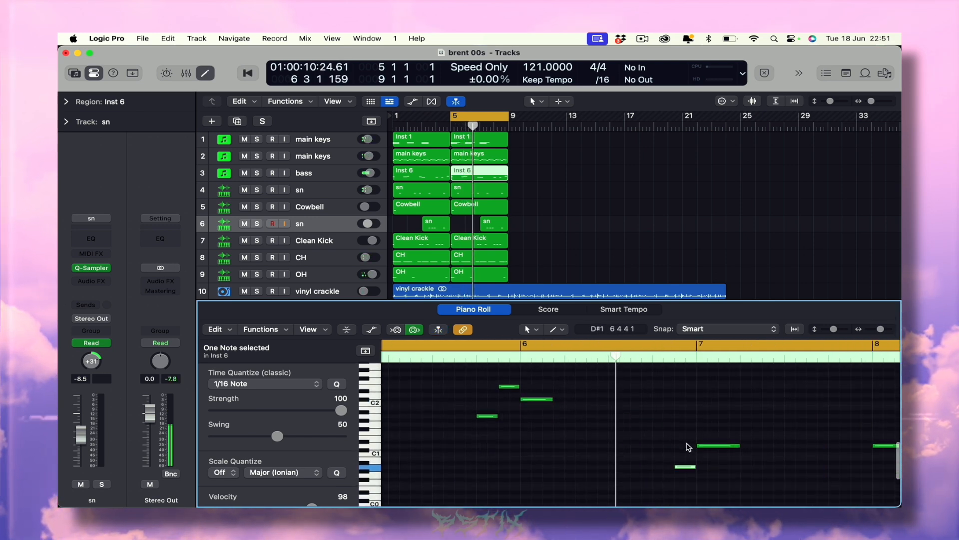
{"action": "key", "text": "space"}
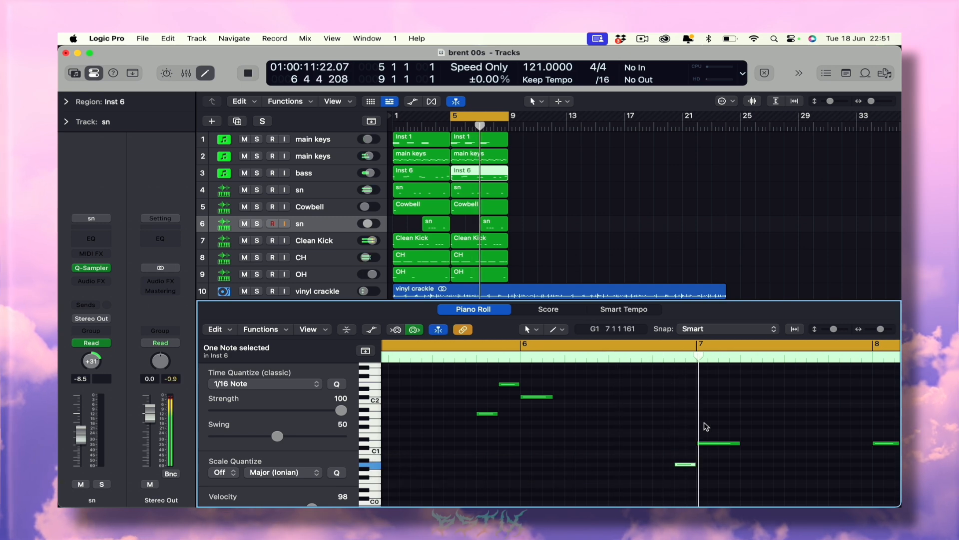
Shorten the bass note at the start of bar 7 and replay the section from just before it
{"action": "scroll", "coordinate": [706, 426], "scroll_direction": "down", "scroll_amount": 5}
{"action": "left_click_drag", "start_coordinate": [676, 442], "coordinate": [671, 443]}
{"action": "left_click", "coordinate": [650, 360]}
{"action": "key", "text": "space"}
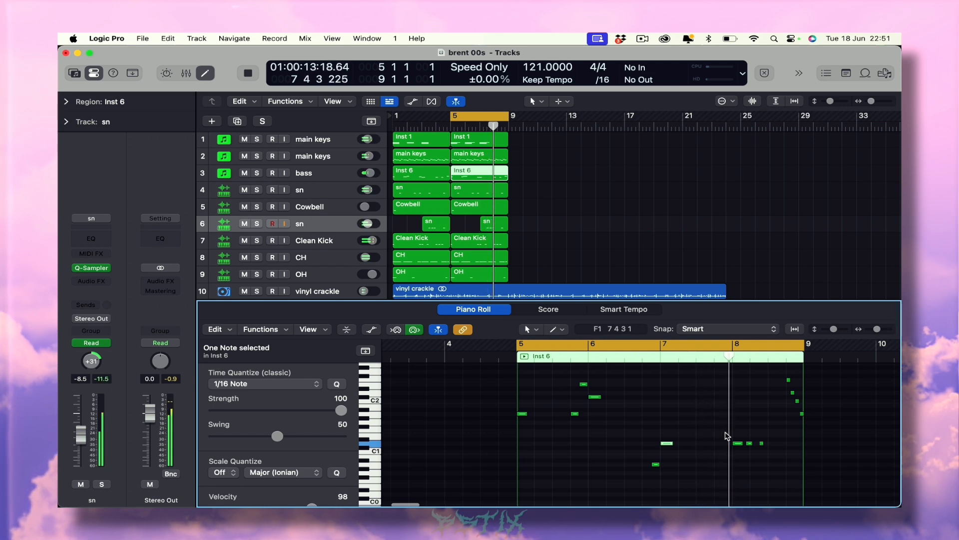
Extend the bass run at the end of bar 8 to eight sixteenth notes starting on beat 3
{"action": "key", "text": "space"}
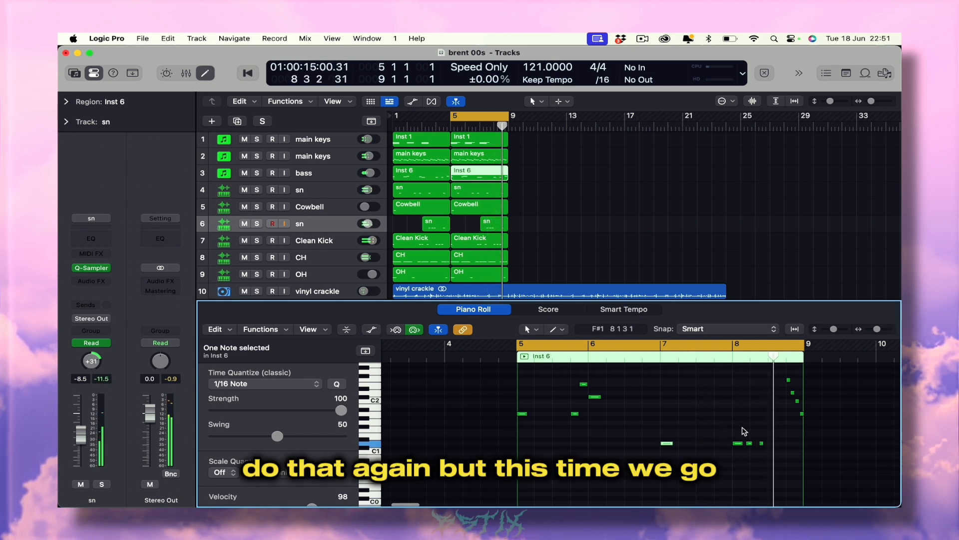
{"action": "scroll", "coordinate": [742, 429], "scroll_direction": "right", "scroll_amount": 5}
{"action": "key", "text": "super+Right"}
{"action": "key", "text": "super+Right"}
{"action": "key", "text": "super+Right"}
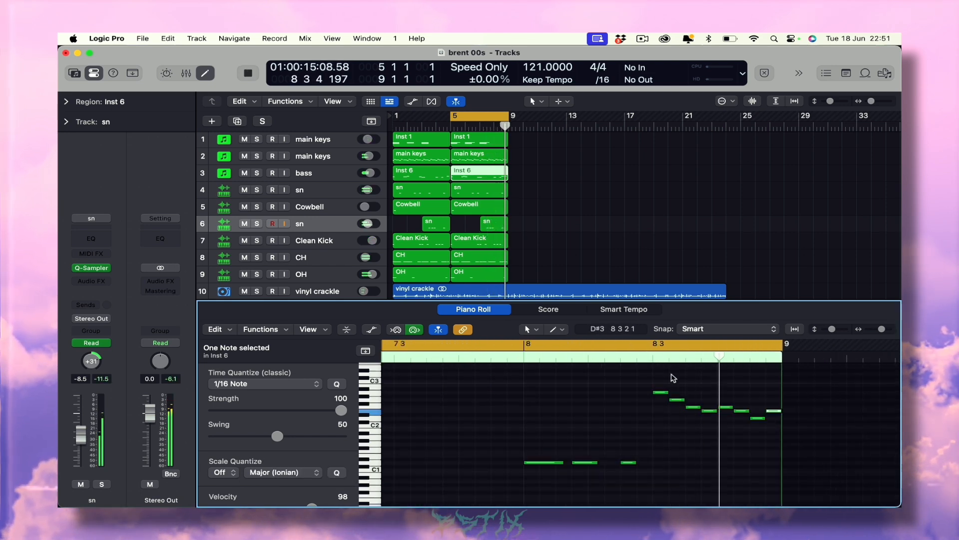
Shorten all eight notes of the bass run at the end of bar 8 and listen to the result
{"action": "key", "text": "space"}
{"action": "scroll", "coordinate": [685, 387], "scroll_direction": "right", "scroll_amount": 14}
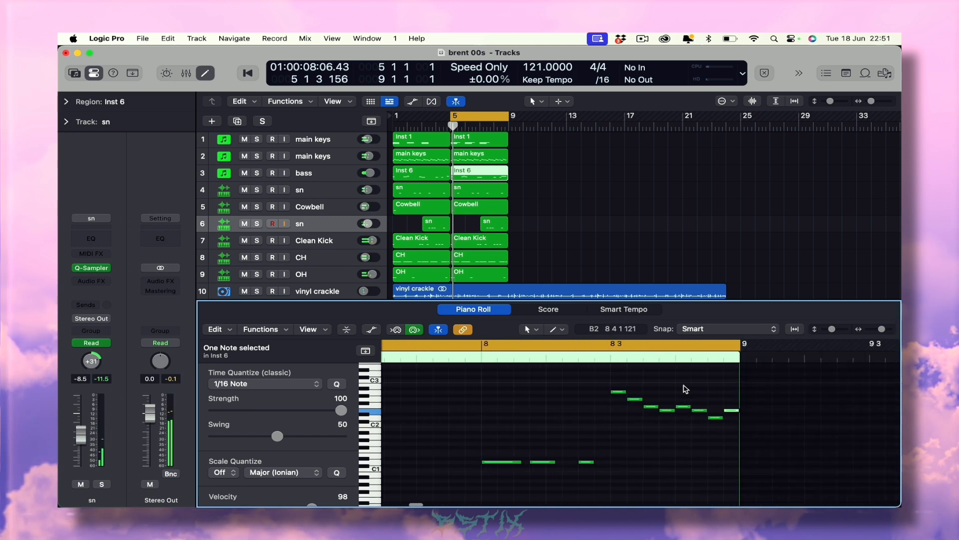
{"action": "left_click_drag", "start_coordinate": [577, 375], "coordinate": [696, 449]}
{"action": "left_click_drag", "start_coordinate": [579, 394], "coordinate": [574, 393]}
{"action": "left_click", "coordinate": [575, 381]}
{"action": "key", "text": "space"}
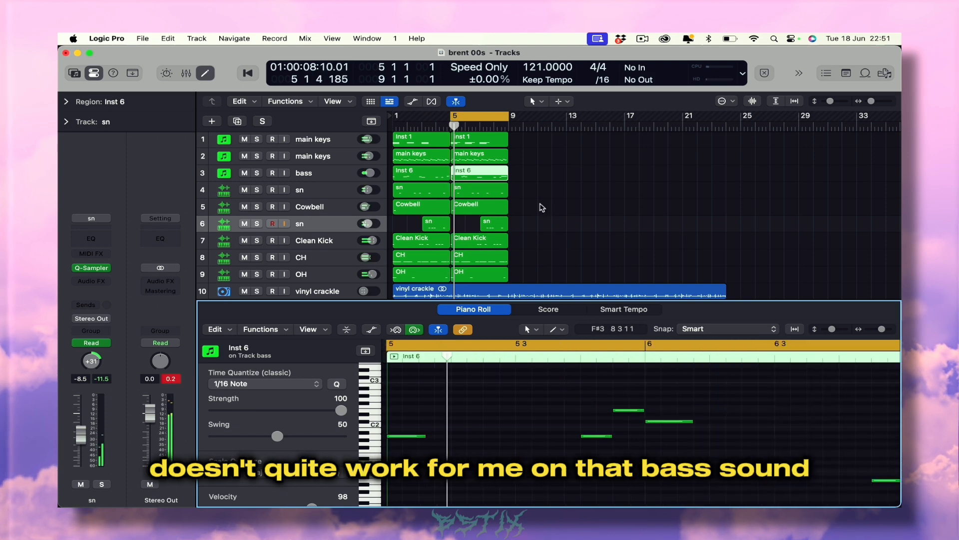
Split the copied bass region at bar 8 beat 3 and duplicate the bass track for the closing run
{"action": "left_click", "coordinate": [518, 192]}
{"action": "left_click", "coordinate": [491, 176]}
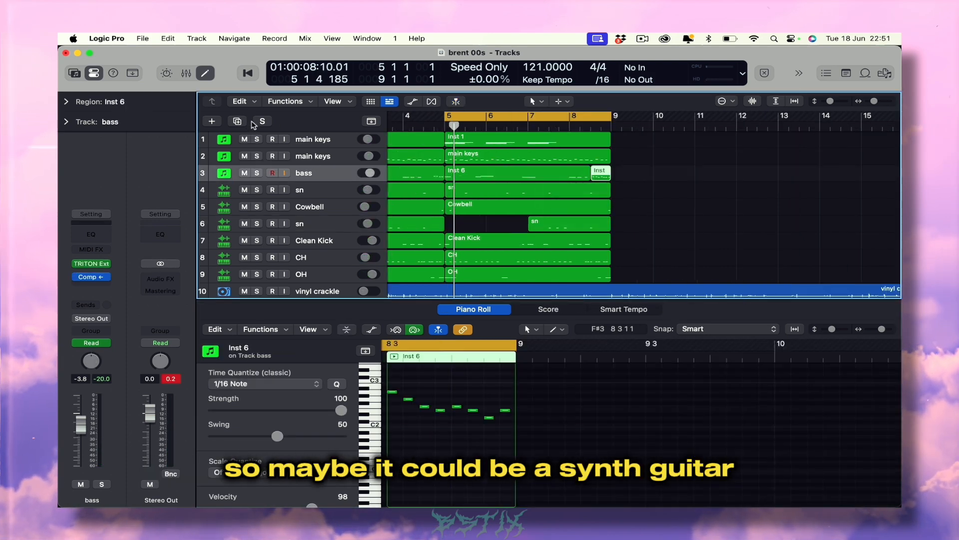
{"action": "left_click", "coordinate": [237, 122]}
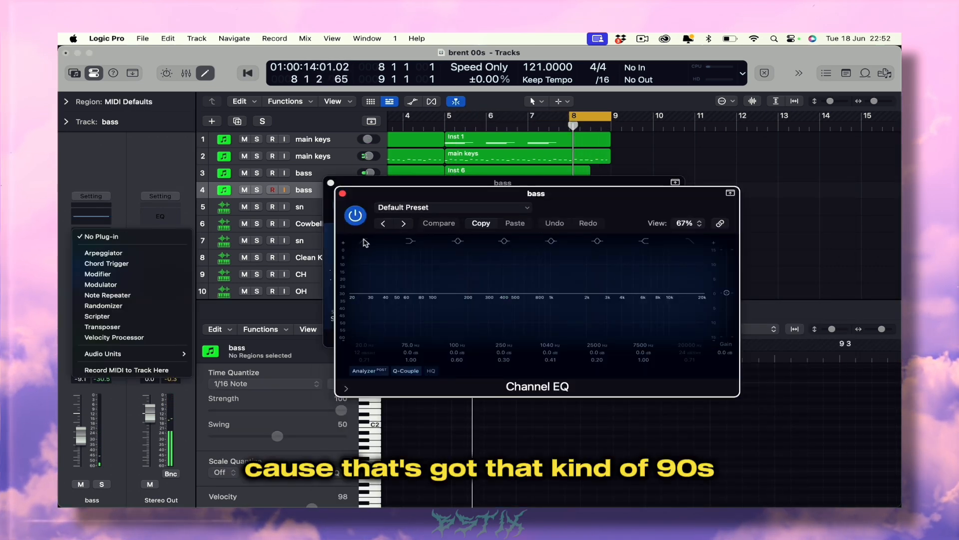
Enable the low cut in the duplicated bass track's Channel EQ and sweep its cutoff frequency upward
{"action": "left_click", "coordinate": [366, 243]}
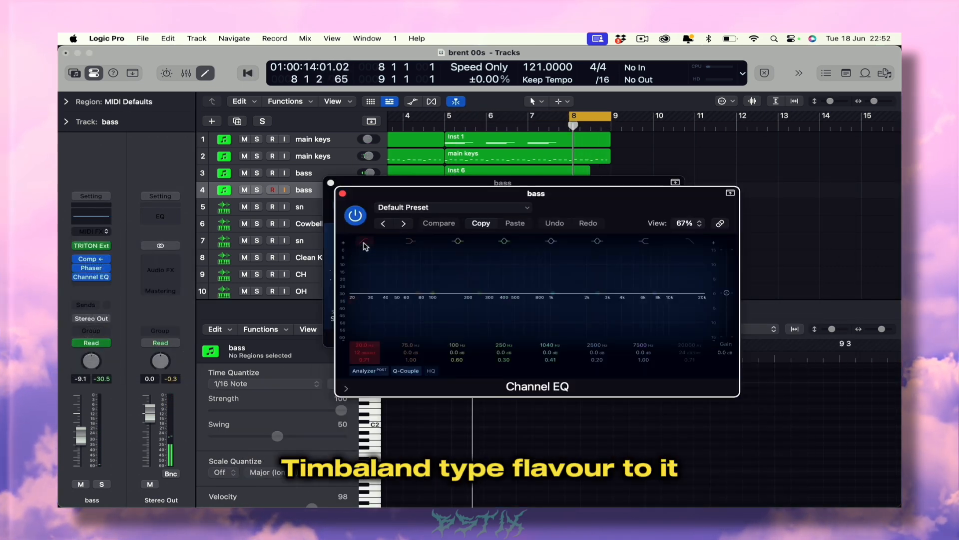
{"action": "left_click_drag", "start_coordinate": [393, 258], "coordinate": [528, 280]}
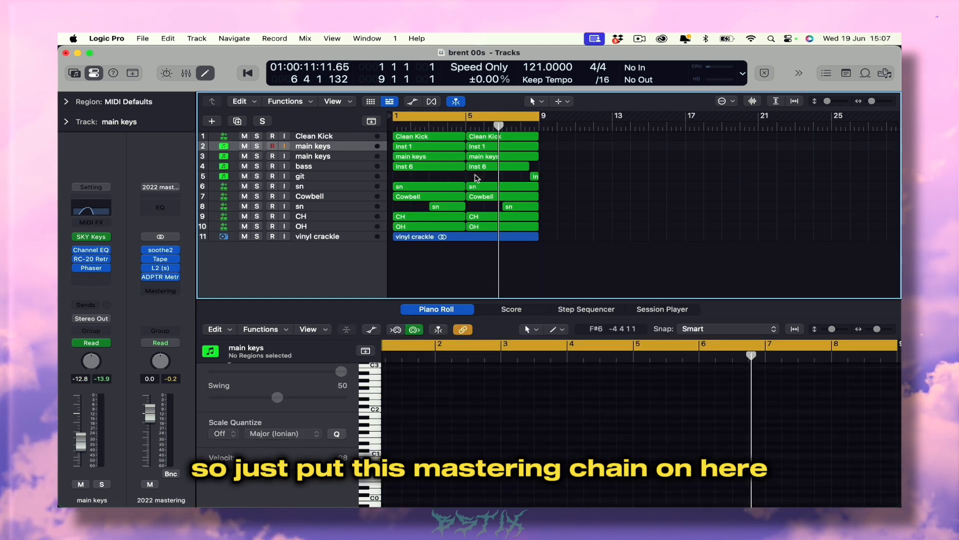
Play the beat through the mastering chain, and insert the Waves S1 Imager after the Phaser on the first main keys track
{"action": "key", "text": "space"}
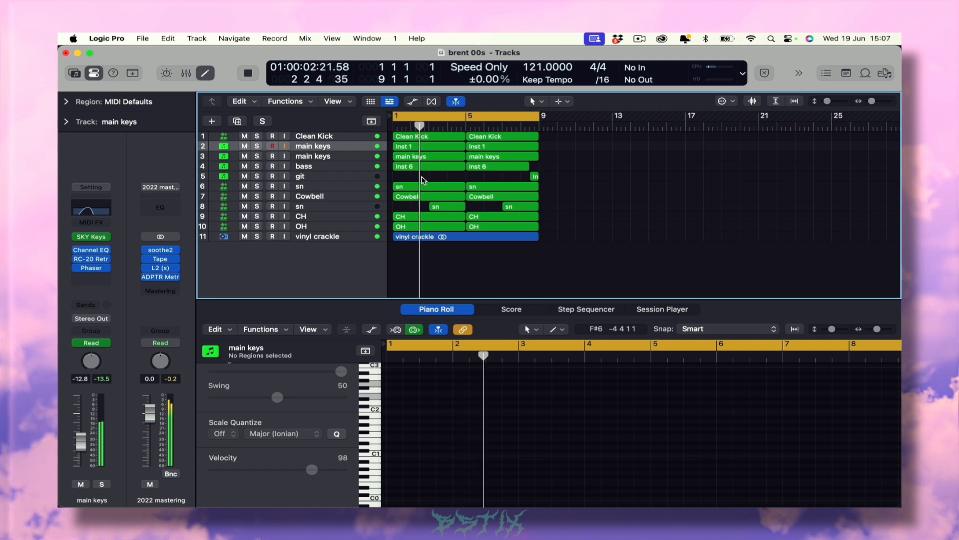
{"action": "left_click", "coordinate": [91, 277]}
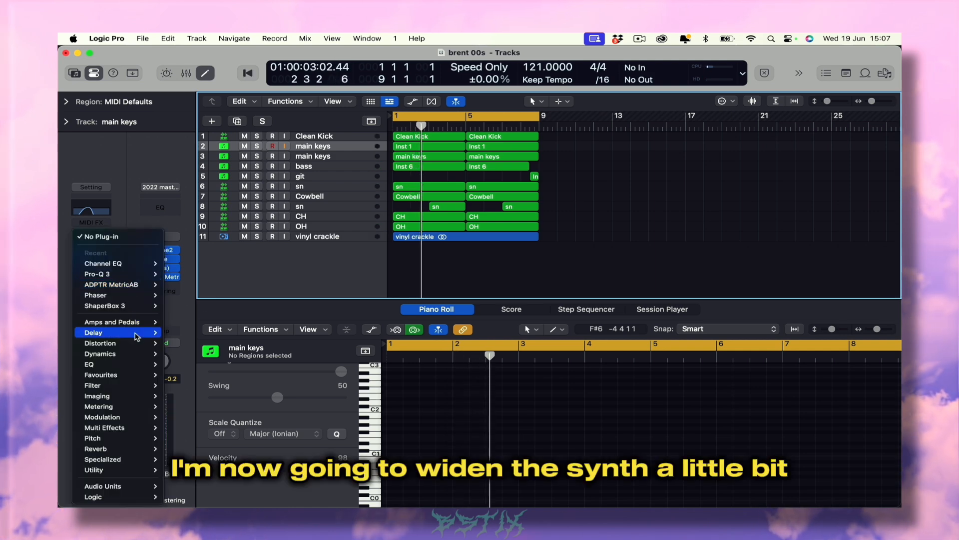
{"action": "mouse_move", "coordinate": [133, 486]}
{"action": "mouse_move", "coordinate": [179, 464]}
{"action": "scroll", "coordinate": [316, 456], "scroll_direction": "down", "scroll_amount": 20}
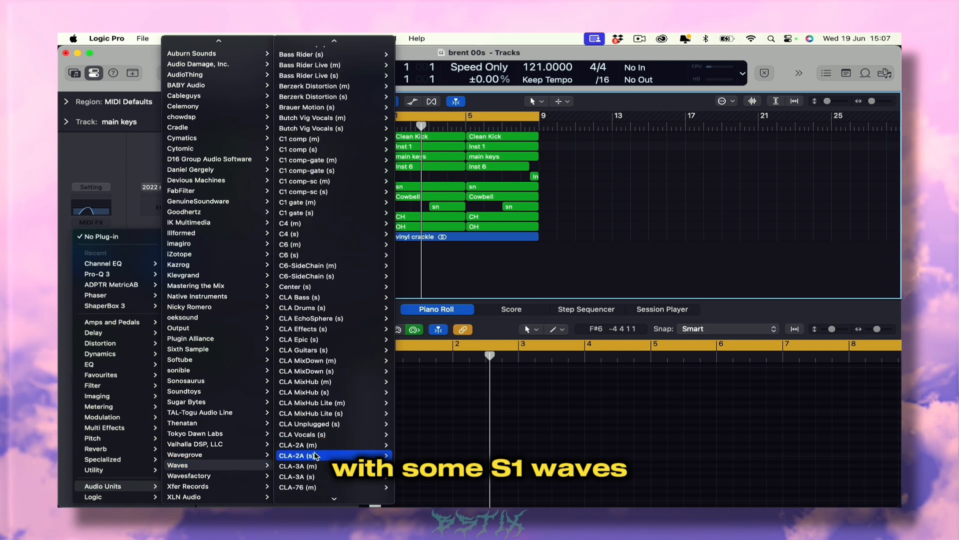
{"action": "scroll", "coordinate": [316, 456], "scroll_direction": "down", "scroll_amount": 20}
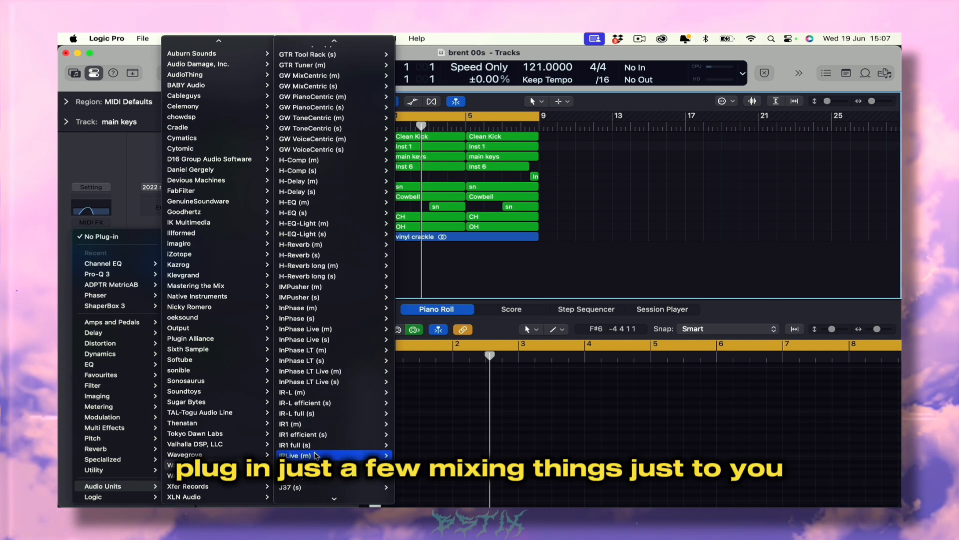
{"action": "scroll", "coordinate": [315, 455], "scroll_direction": "down", "scroll_amount": 20}
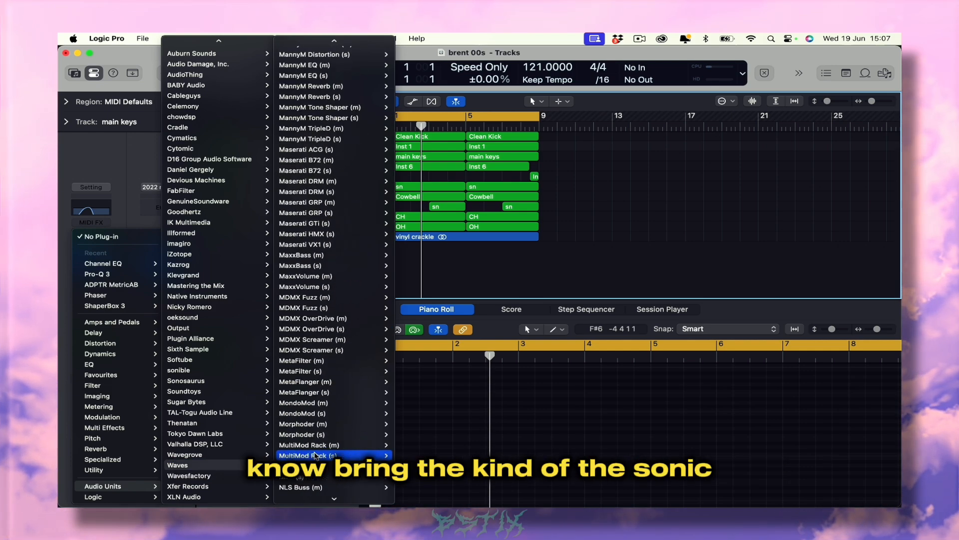
{"action": "scroll", "coordinate": [316, 456], "scroll_direction": "down", "scroll_amount": 20}
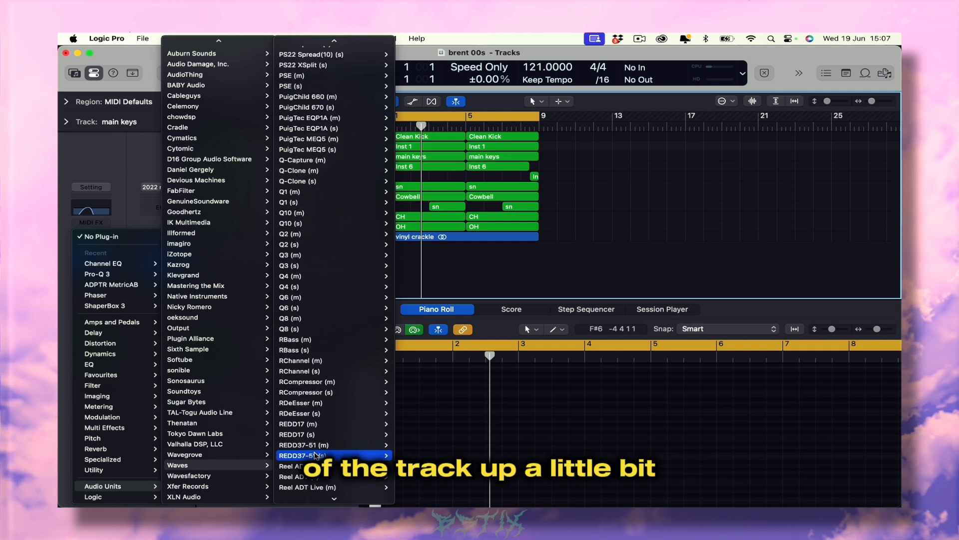
{"action": "left_click", "coordinate": [316, 456]}
Widen the main keys slightly in the S1 Imager and play the beat from bar 1 to check it
{"action": "left_click_drag", "start_coordinate": [371, 283], "coordinate": [370, 271]}
{"action": "key", "text": "space"}
{"action": "left_click", "coordinate": [331, 183]}
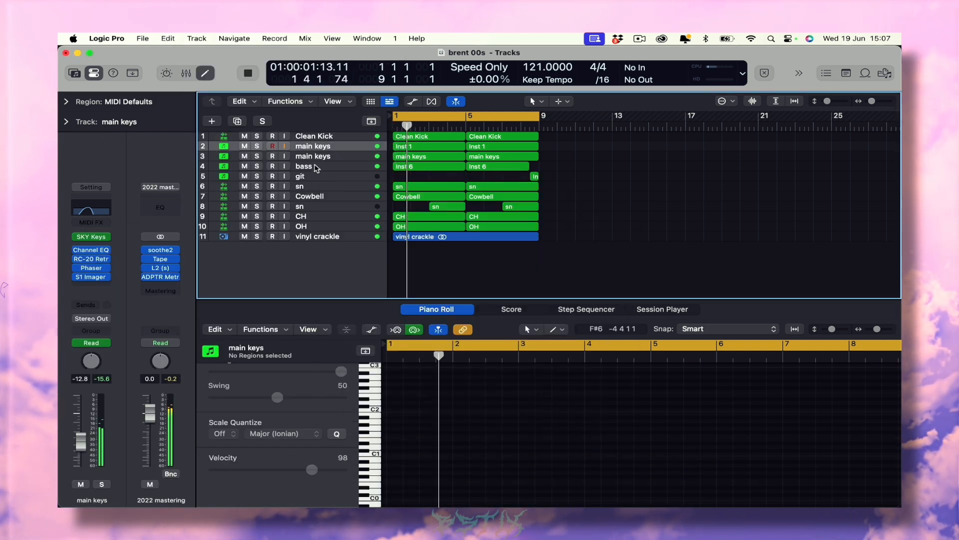
{"action": "key", "text": "space"}
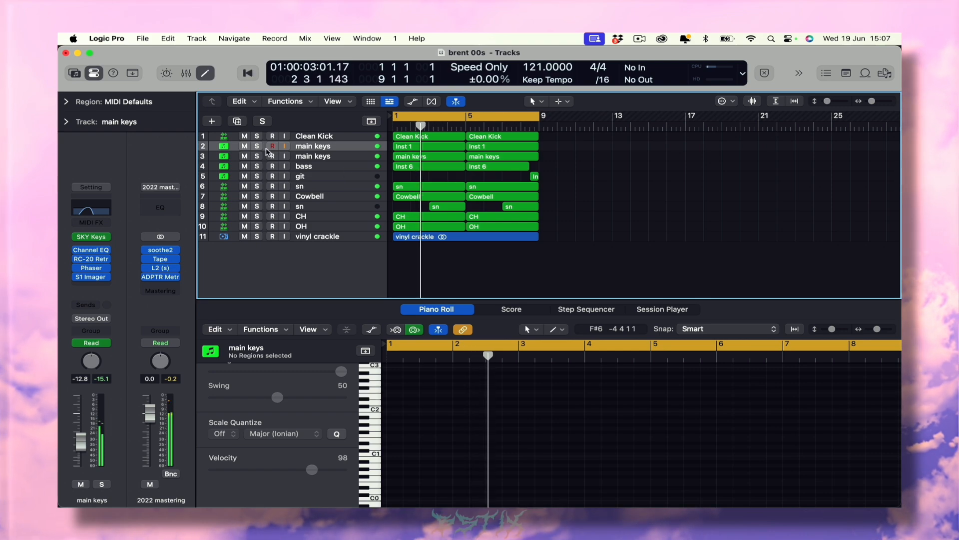
Solo and duplicate the first main keys track, and bounce its two Inst 1 regions in place as audio
{"action": "key", "text": "s"}
{"action": "key", "text": "super+d"}
{"action": "left_click_drag", "start_coordinate": [487, 157], "coordinate": [436, 149]}
{"action": "right_click", "coordinate": [434, 147]}
{"action": "left_click", "coordinate": [449, 153]}
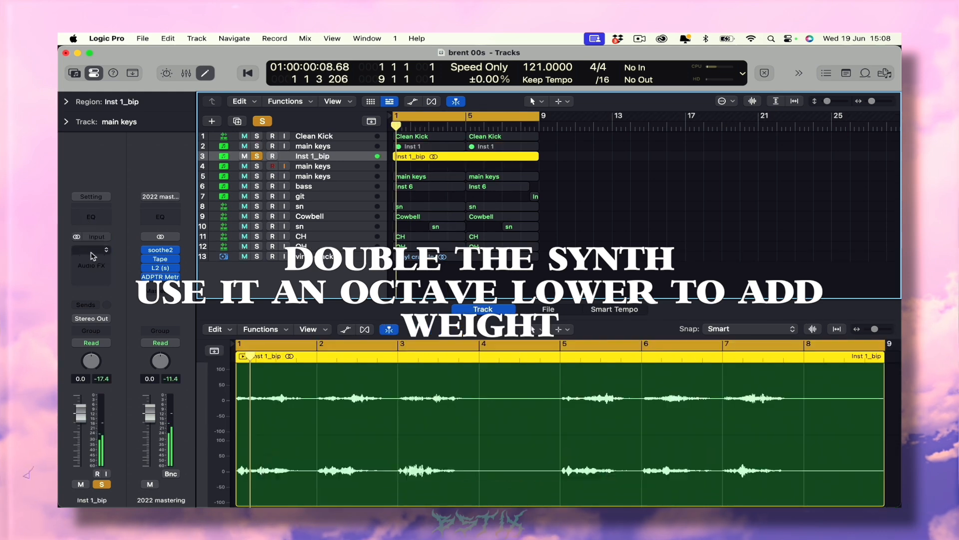
Insert SoundShifter Pitch on the bounced synth track to lower it by 12 semitones, and play it soloed
{"action": "left_click", "coordinate": [91, 236]}
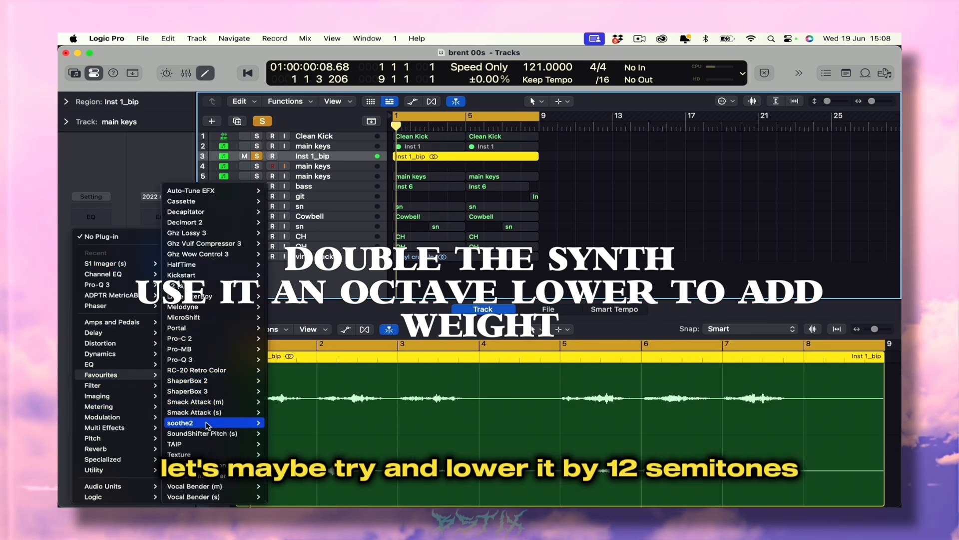
{"action": "left_click", "coordinate": [215, 424]}
{"action": "left_click", "coordinate": [331, 182]}
{"action": "key", "text": "space"}
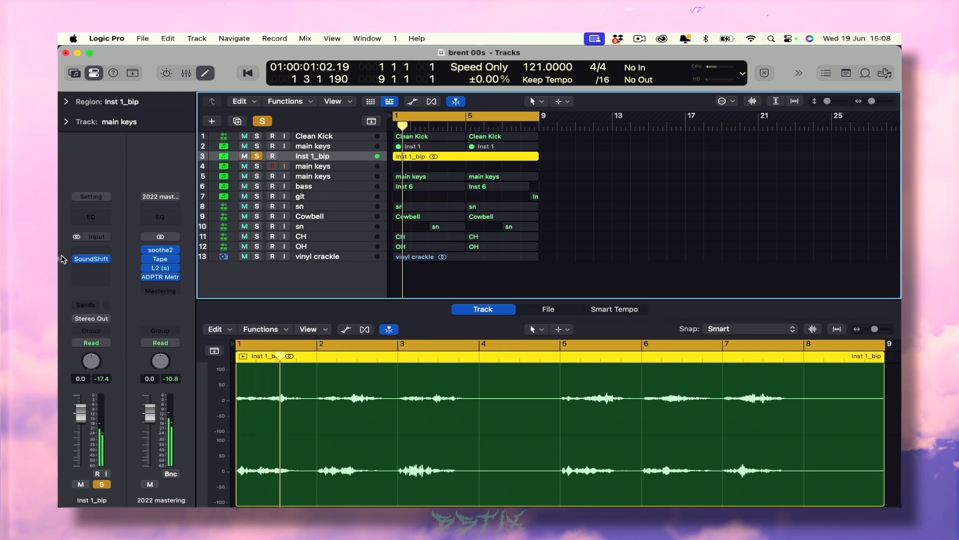
Add a Channel EQ to the bounced synth track and cut its low and high frequencies
{"action": "left_click", "coordinate": [88, 218]}
{"action": "left_click_drag", "start_coordinate": [352, 238], "coordinate": [486, 271]}
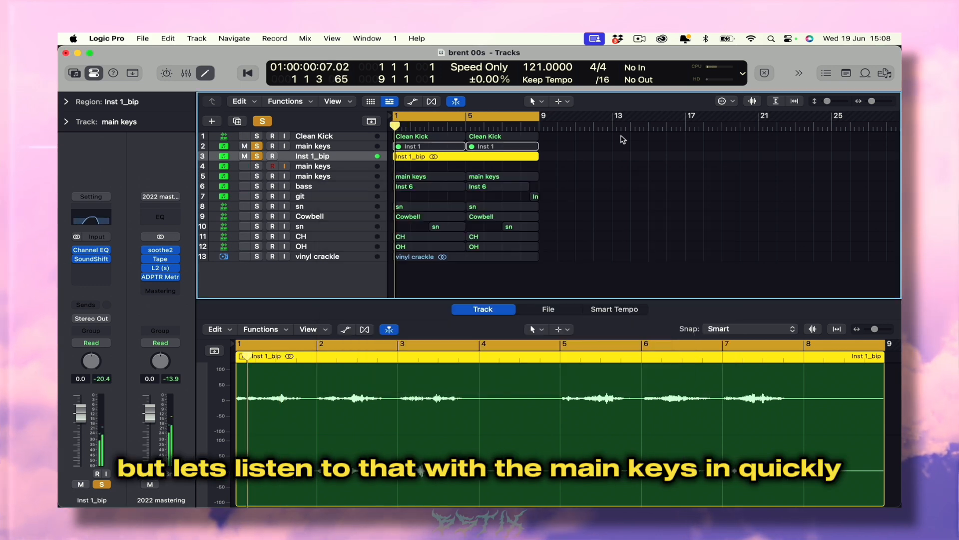
Reactivate the two Inst 1 regions on the main keys track so they play together with the bounced layer
{"action": "left_click", "coordinate": [503, 147], "text": "shift"}
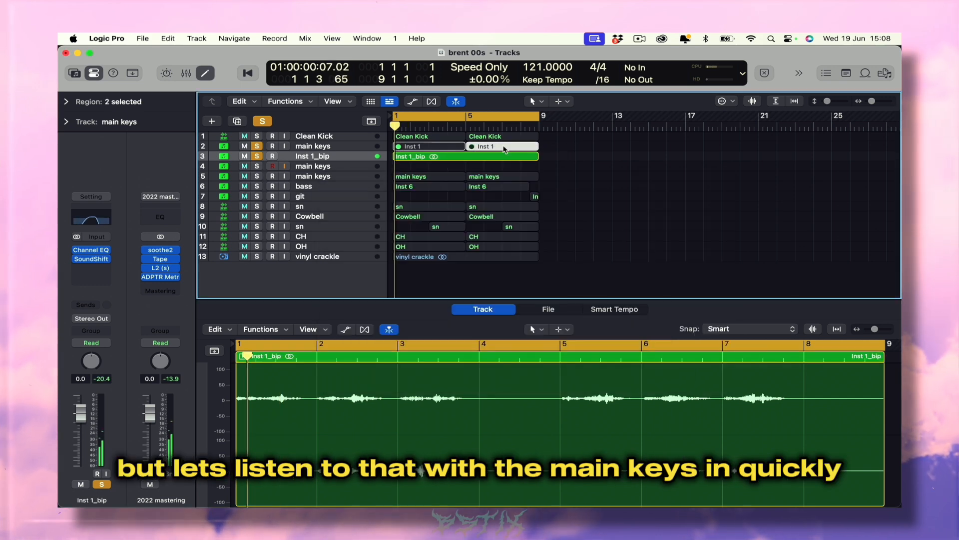
{"action": "left_click_drag", "start_coordinate": [567, 147], "coordinate": [460, 145]}
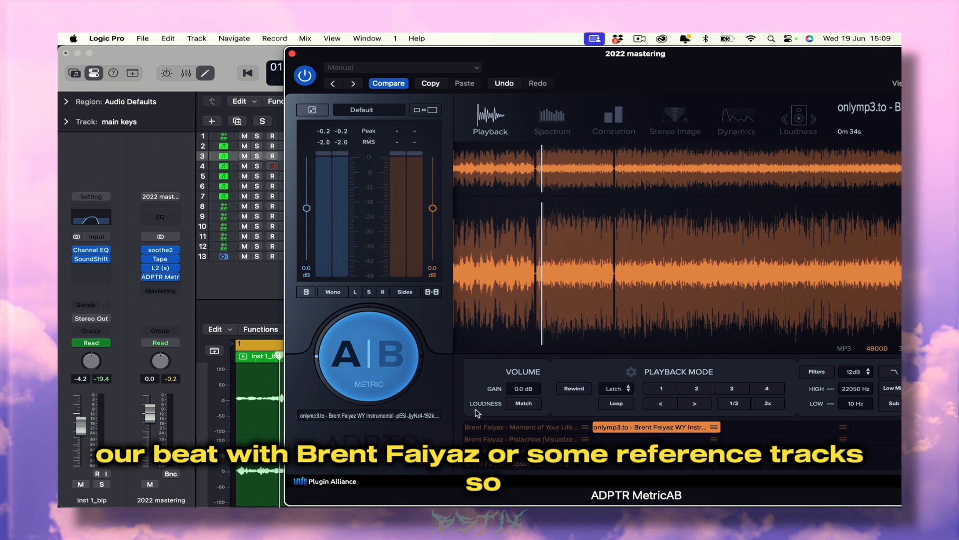
Compare the playing beat with the Brent Faiyaz WY instrumental reference in MetricAB, and close the plug-in
{"action": "left_click", "coordinate": [380, 371]}
{"action": "key", "text": "space"}
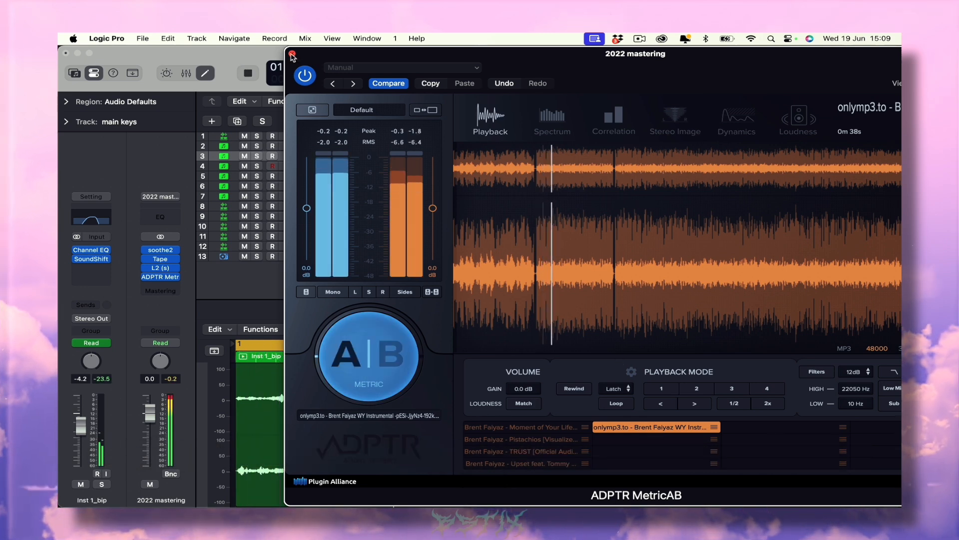
{"action": "left_click", "coordinate": [292, 54]}
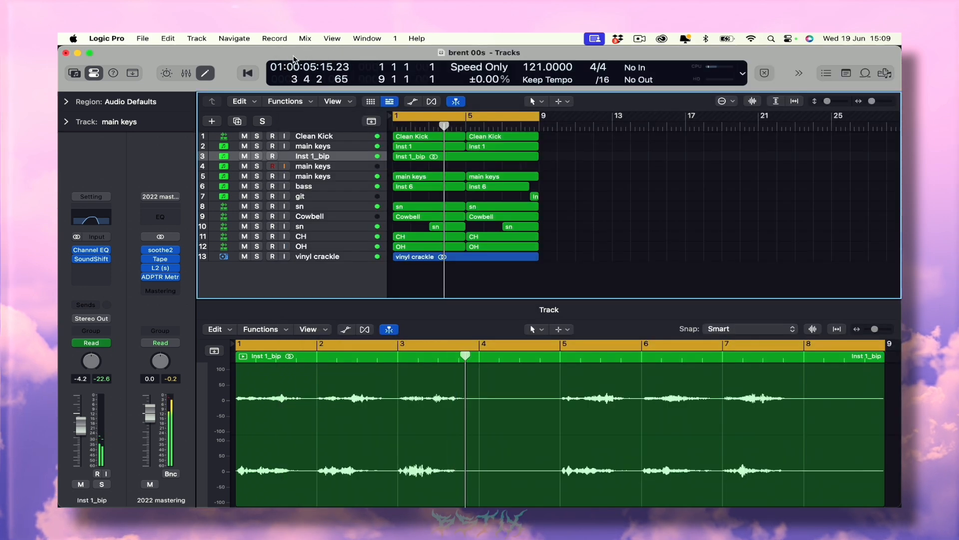
Raise the CH hi-hat track's volume to -12.2 dB, pan it to +17, and play the beat
{"action": "left_click", "coordinate": [309, 237]}
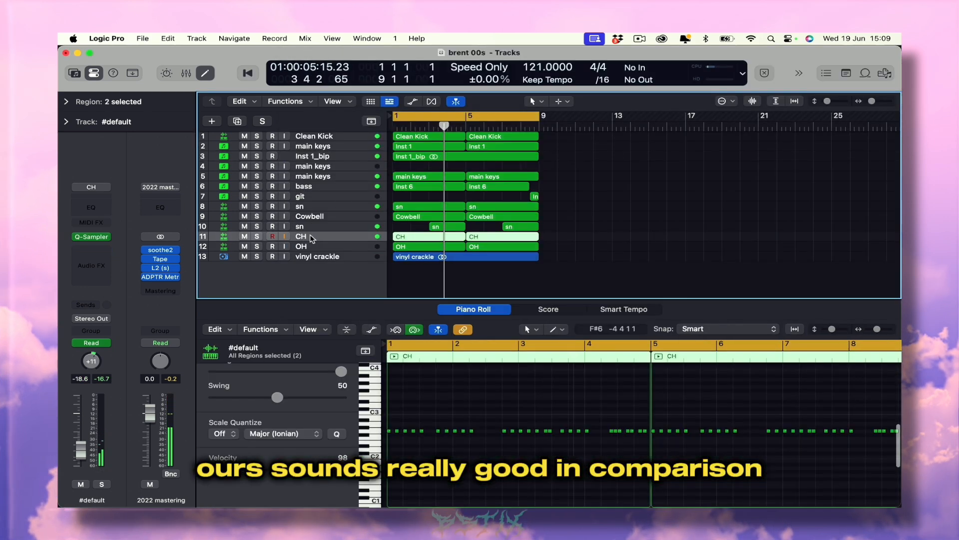
{"action": "key", "text": "a"}
{"action": "left_click_drag", "start_coordinate": [414, 271], "coordinate": [406, 267]}
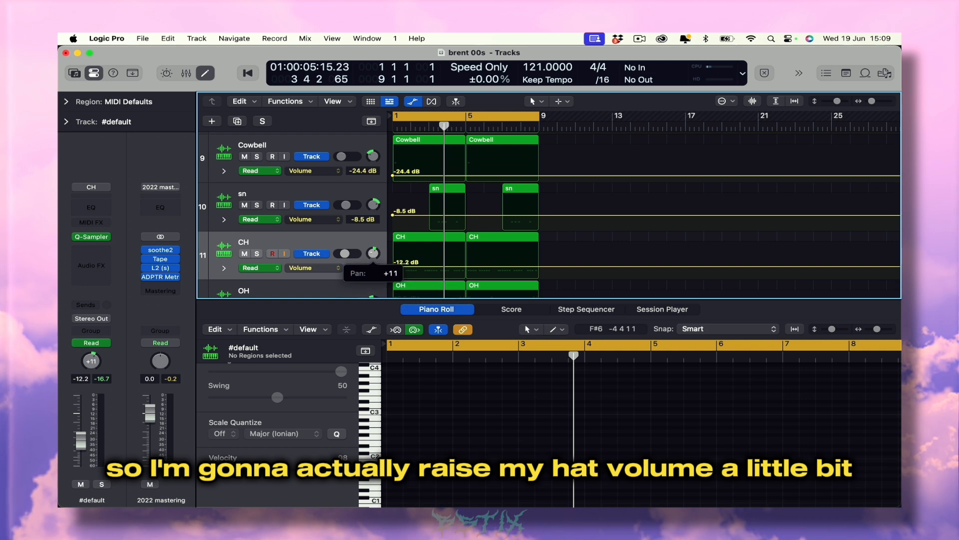
{"action": "key", "text": "space"}
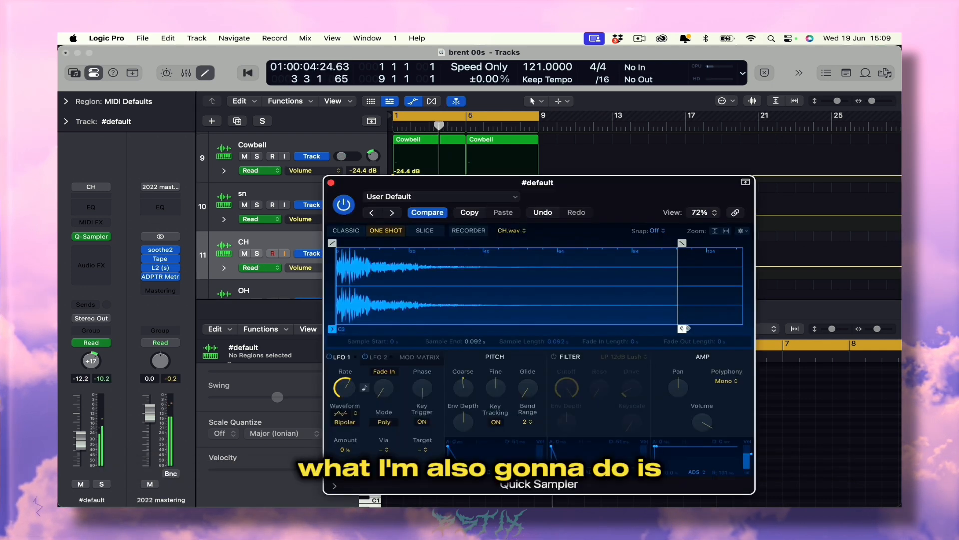
Shorten the CH hi-hat sample in Quick Sampler to run from about 0.002 s to 0.011 s
{"action": "left_click_drag", "start_coordinate": [685, 328], "coordinate": [380, 328]}
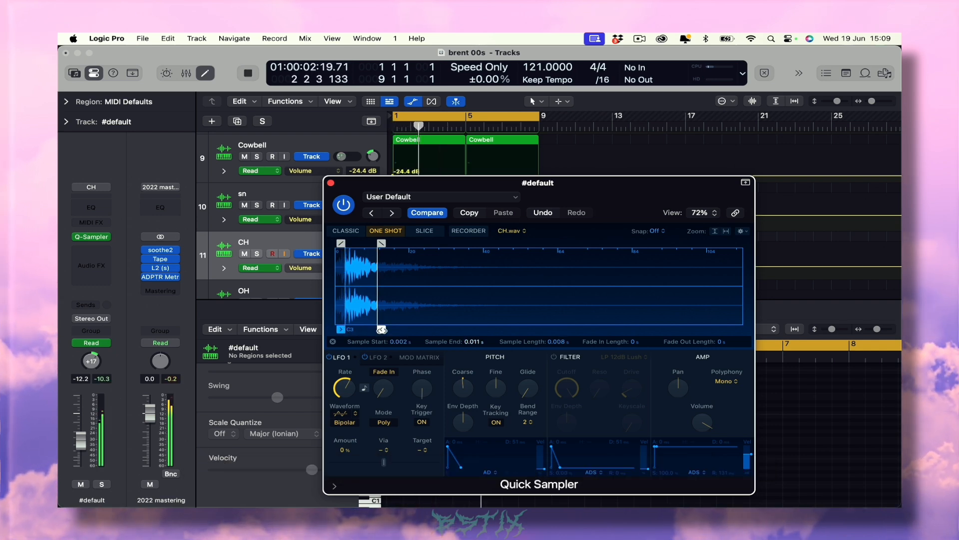
{"action": "left_click", "coordinate": [331, 184]}
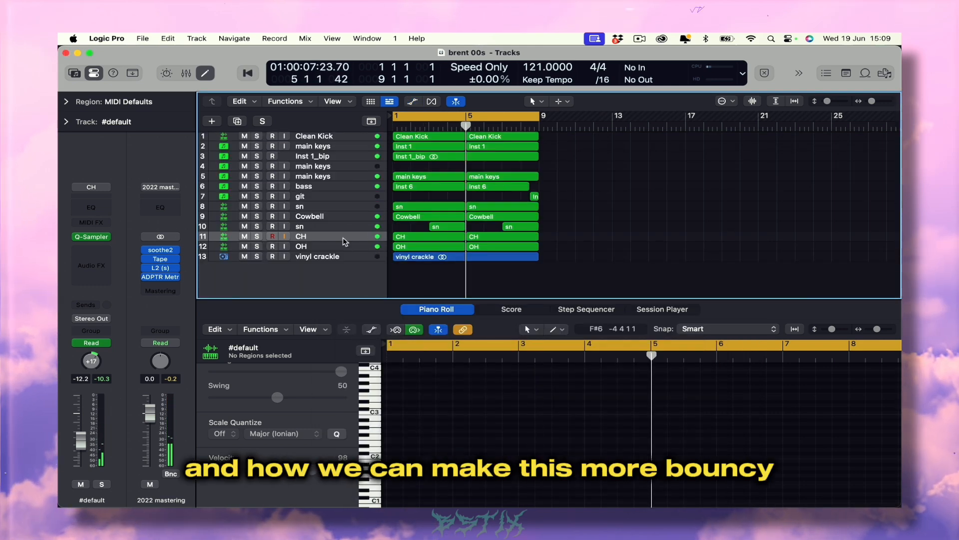
Switch between the beat and the WY instrumental reference in MetricAB to compare their groove again
{"action": "left_click", "coordinate": [160, 277]}
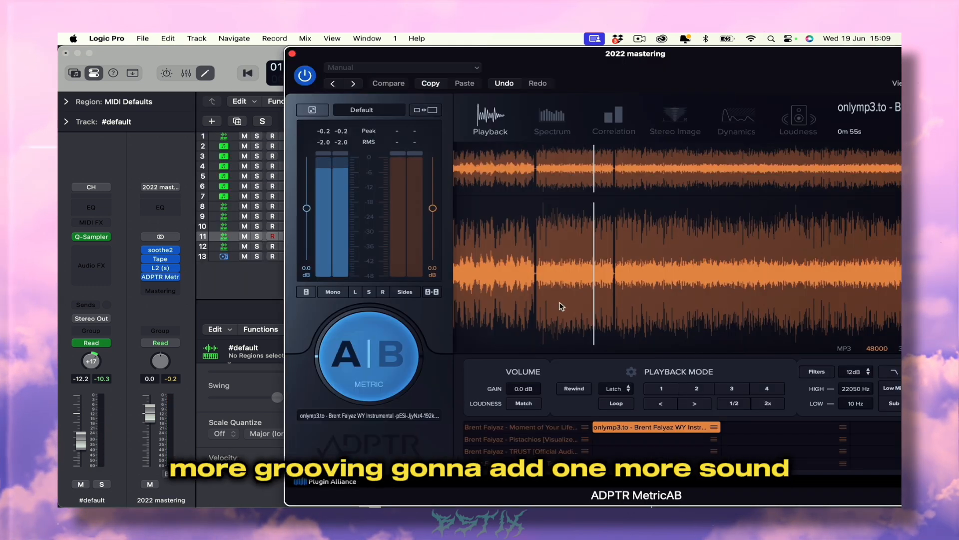
{"action": "left_click", "coordinate": [369, 350]}
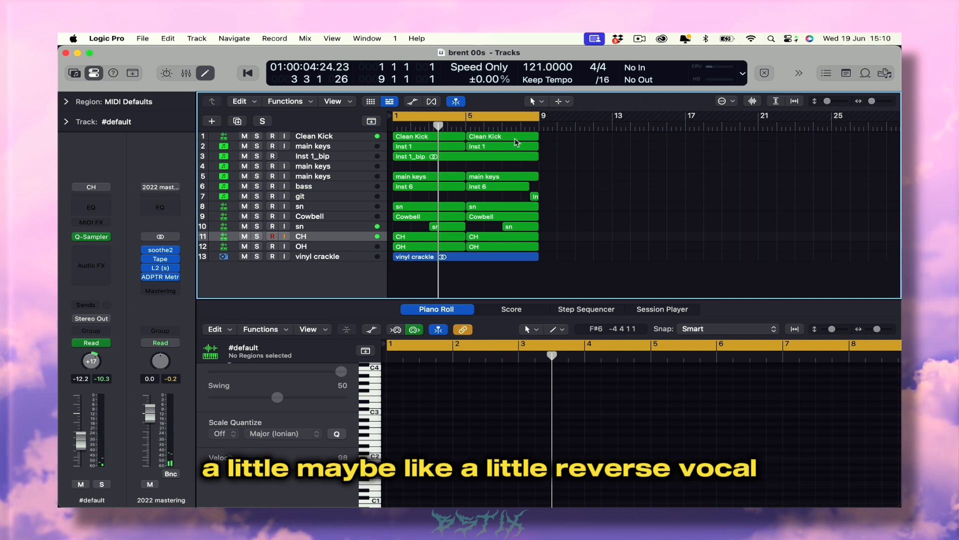
On the empty main keys track, set the session key of Arcade's Stay Right Here kit to C Maj
{"action": "left_click", "coordinate": [325, 167]}
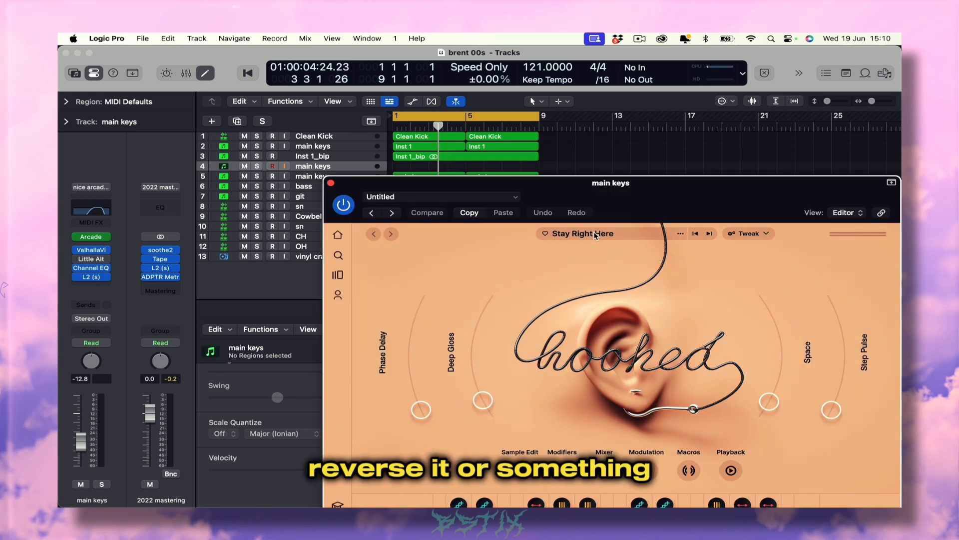
{"action": "left_click_drag", "start_coordinate": [621, 193], "coordinate": [610, 114]}
{"action": "left_click", "coordinate": [841, 439]}
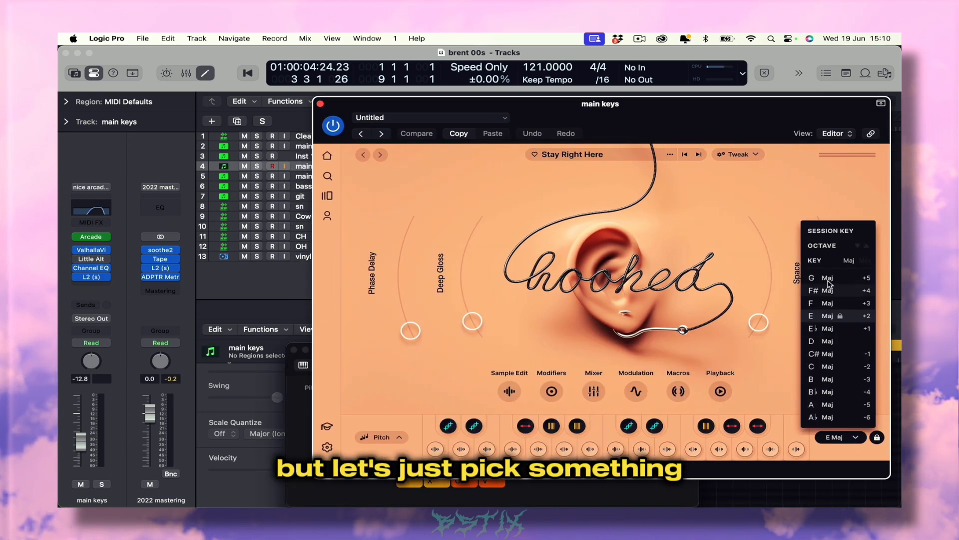
{"action": "left_click", "coordinate": [816, 367]}
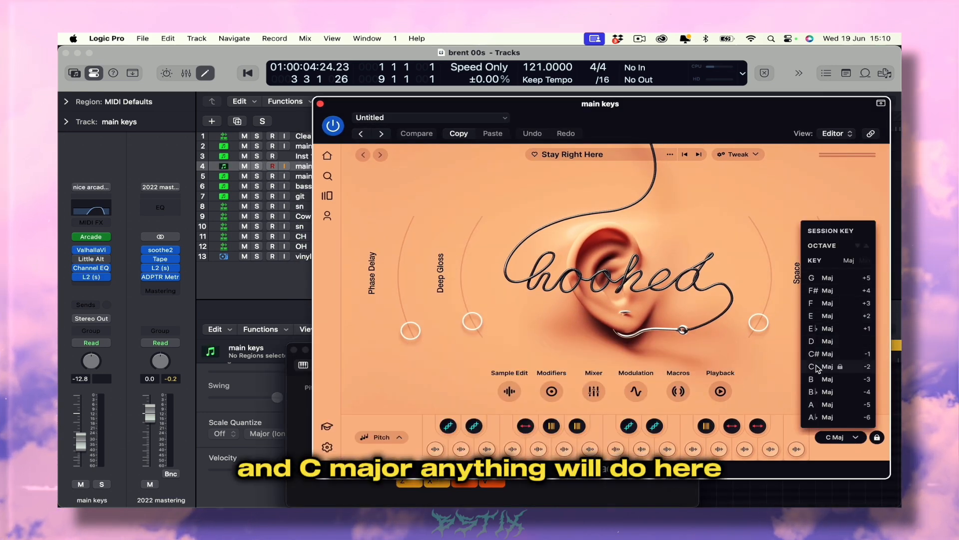
Record an Arcade vocal sample over the beat and bounce it in place to a track named vocals
{"action": "key", "text": "space"}
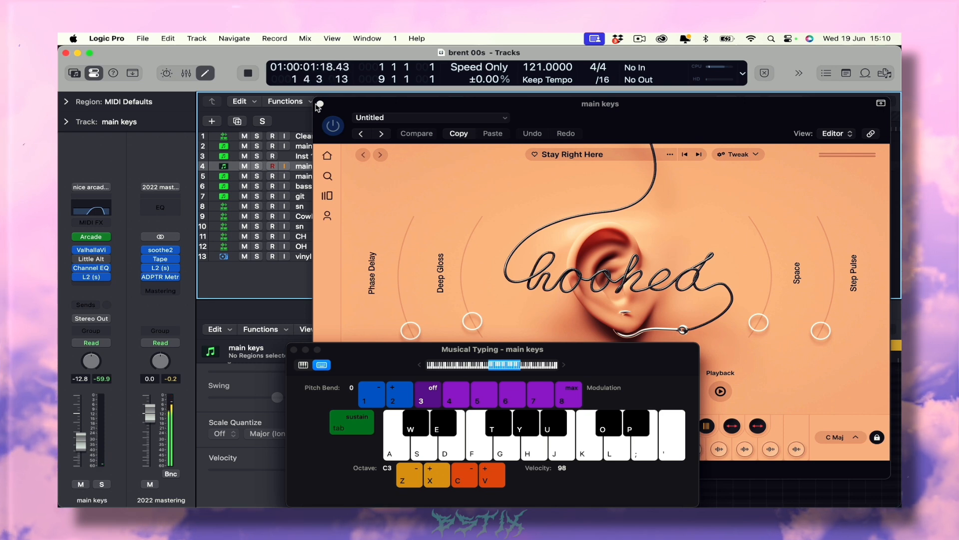
{"action": "key", "text": "g"}
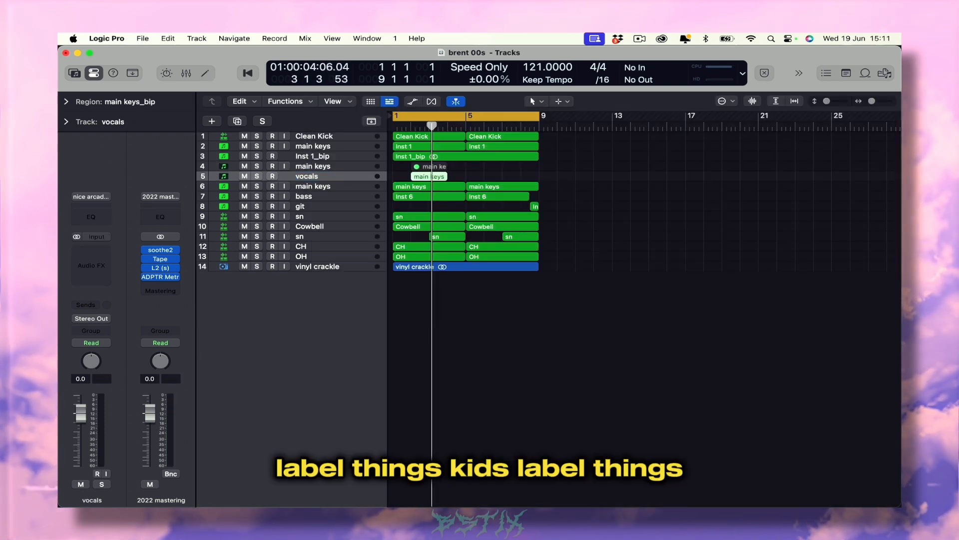
Reverse the bounced audio region on the vocals track
{"action": "double_click", "coordinate": [425, 178]}
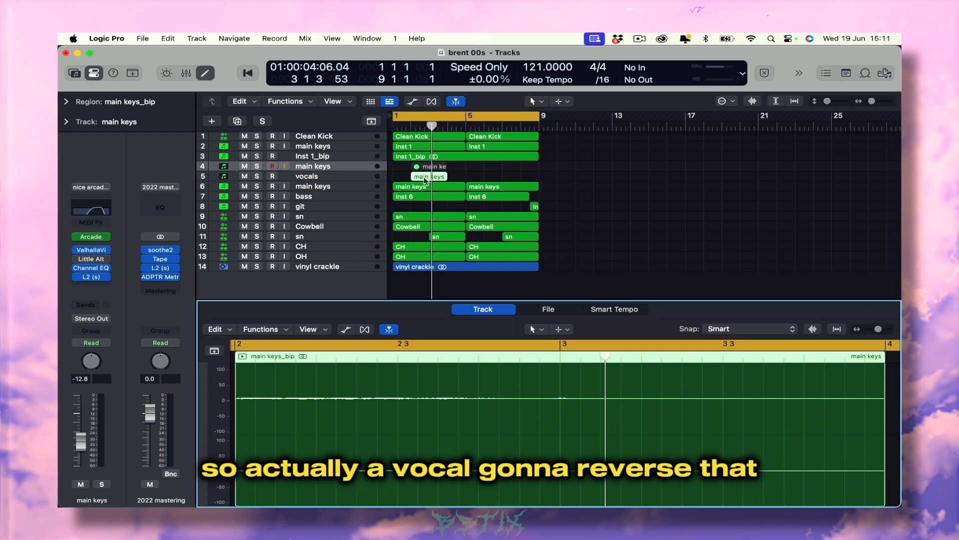
{"action": "left_click", "coordinate": [352, 176]}
{"action": "left_click", "coordinate": [66, 102]}
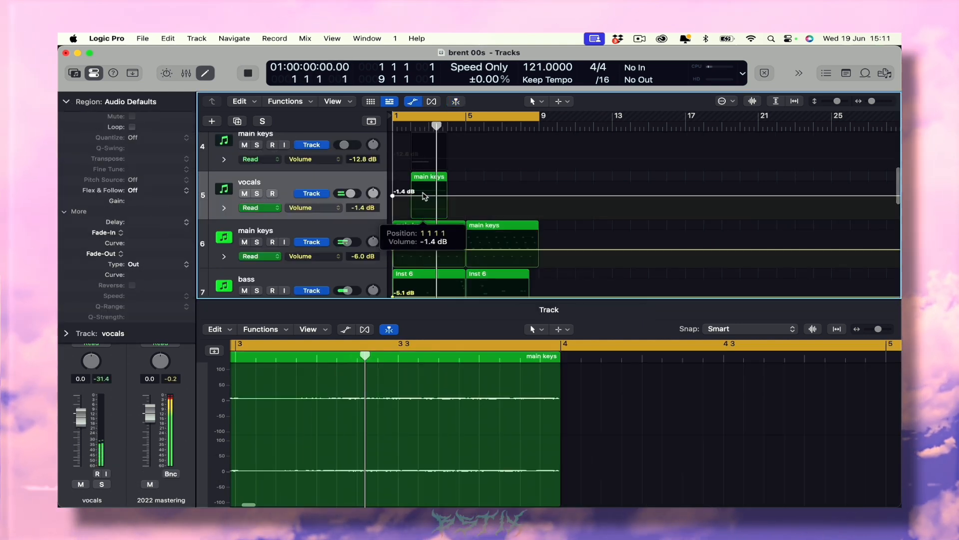
Automate the vocals track's volume to rise from -22.2 dB across the region, and bend the ramp with the Automation Curve Tool
{"action": "left_click_drag", "start_coordinate": [425, 196], "coordinate": [424, 202]}
{"action": "scroll", "coordinate": [564, 169], "scroll_direction": "up", "scroll_amount": 5}
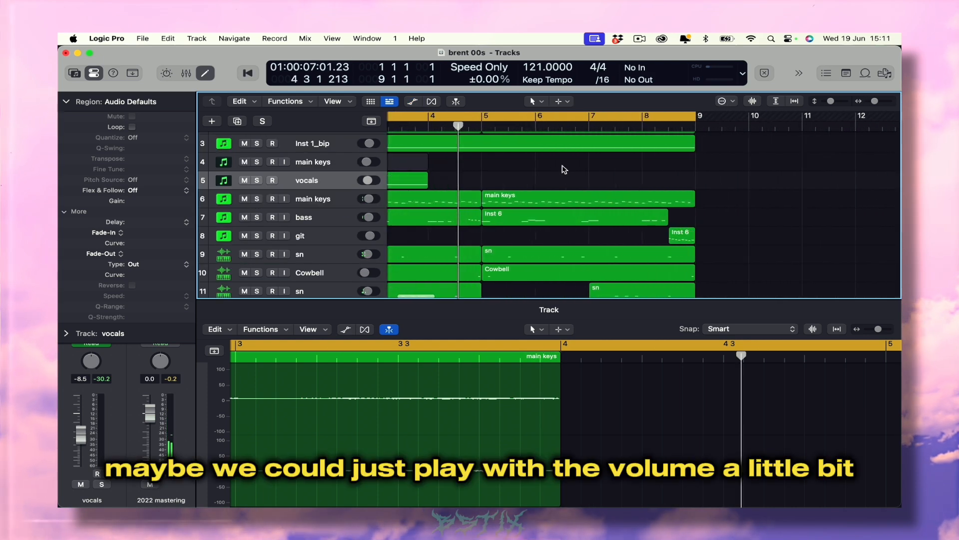
{"action": "scroll", "coordinate": [563, 170], "scroll_direction": "left", "scroll_amount": 5}
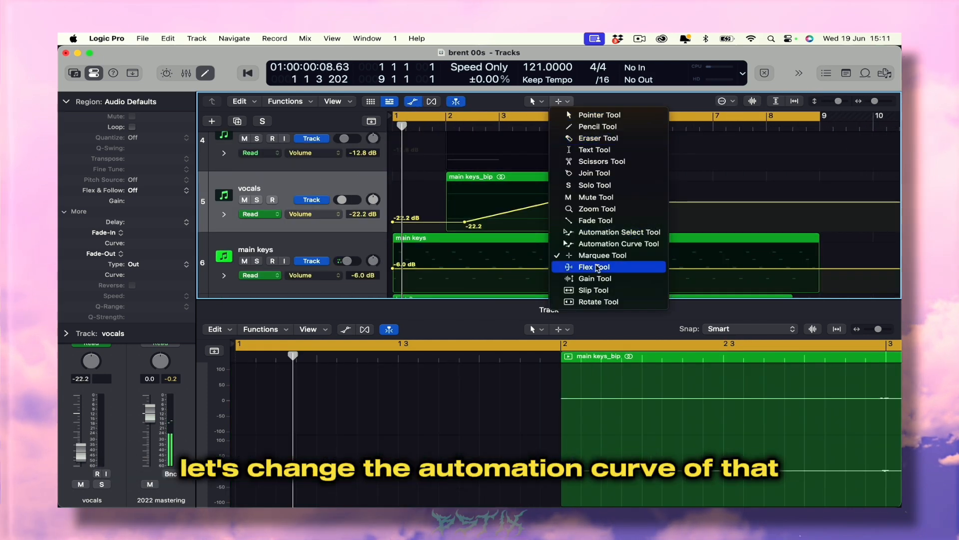
{"action": "left_click", "coordinate": [600, 242]}
{"action": "left_click_drag", "start_coordinate": [503, 201], "coordinate": [504, 218]}
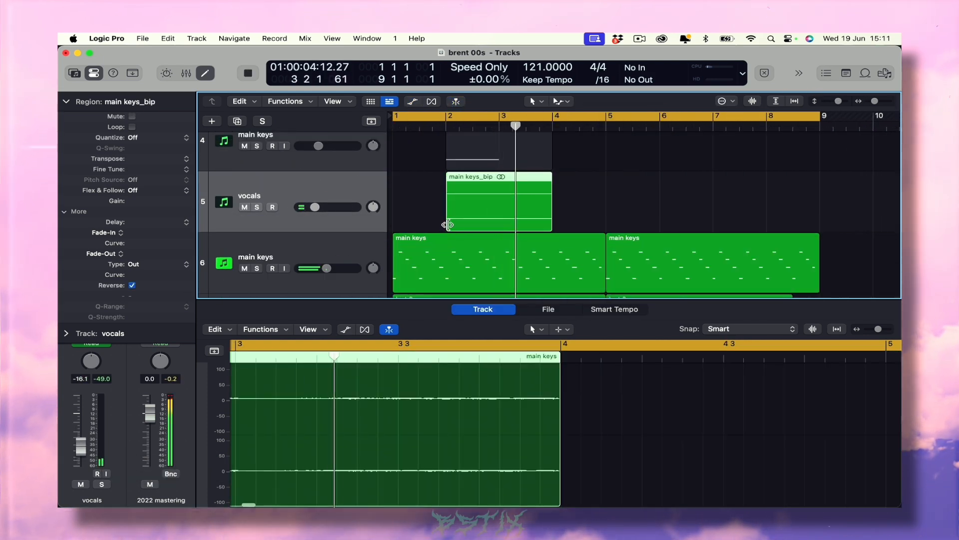
Trim the vocals region to start at bar 3 and automate its pan from +47 to -36 across the region
{"action": "left_click_drag", "start_coordinate": [447, 224], "coordinate": [501, 223]}
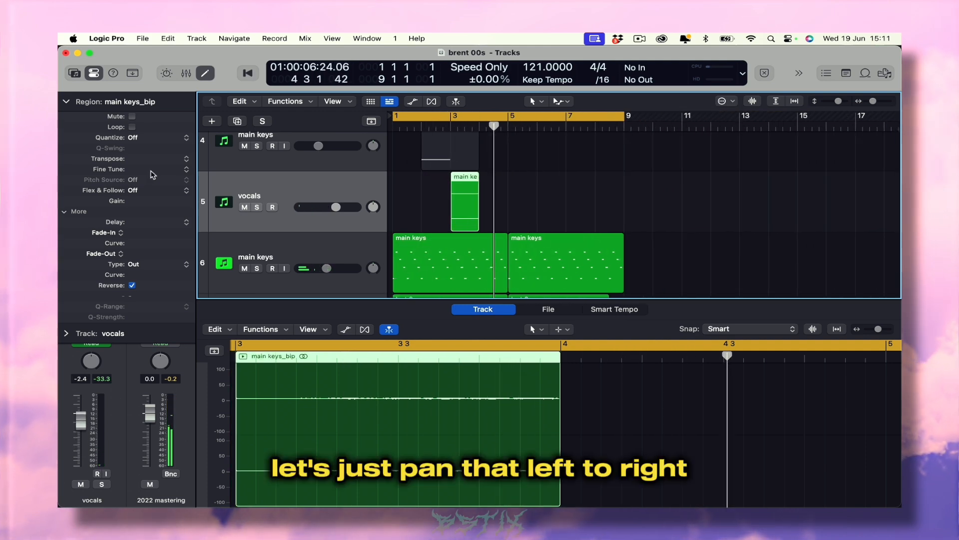
{"action": "key", "text": "a"}
{"action": "left_click", "coordinate": [320, 214]}
{"action": "left_click", "coordinate": [322, 224]}
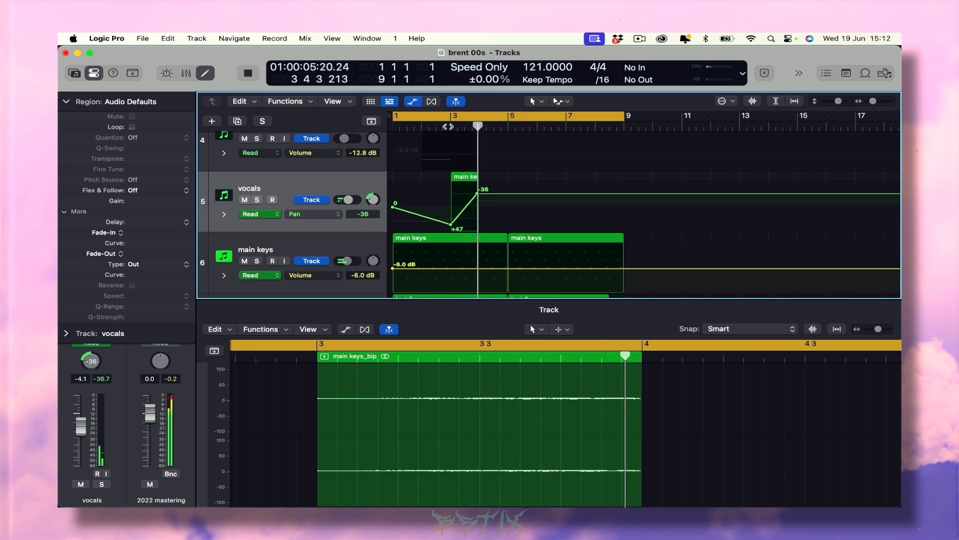
{"action": "key", "text": "a"}
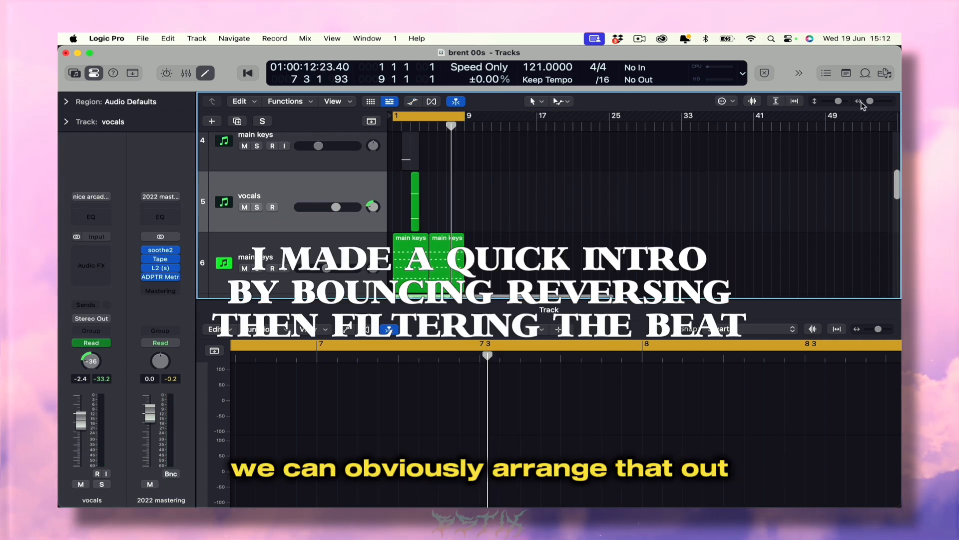
{"action": "left_click_drag", "start_coordinate": [842, 103], "coordinate": [831, 104]}
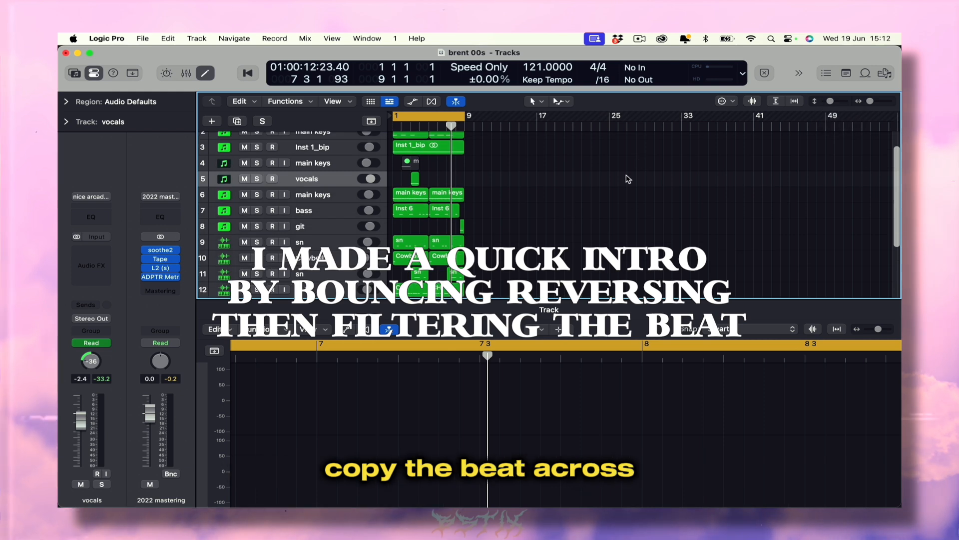
{"action": "scroll", "coordinate": [629, 179], "scroll_direction": "down", "scroll_amount": 3}
{"action": "scroll", "coordinate": [457, 196], "scroll_direction": "up", "scroll_amount": 1}
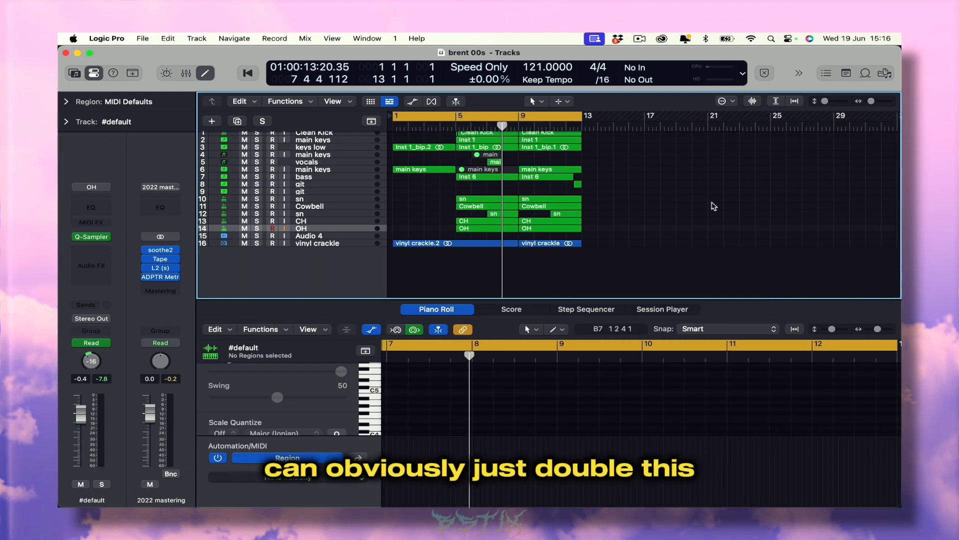
{"action": "left_click_drag", "start_coordinate": [594, 216], "coordinate": [536, 139]}
{"action": "left_click", "coordinate": [648, 167]}
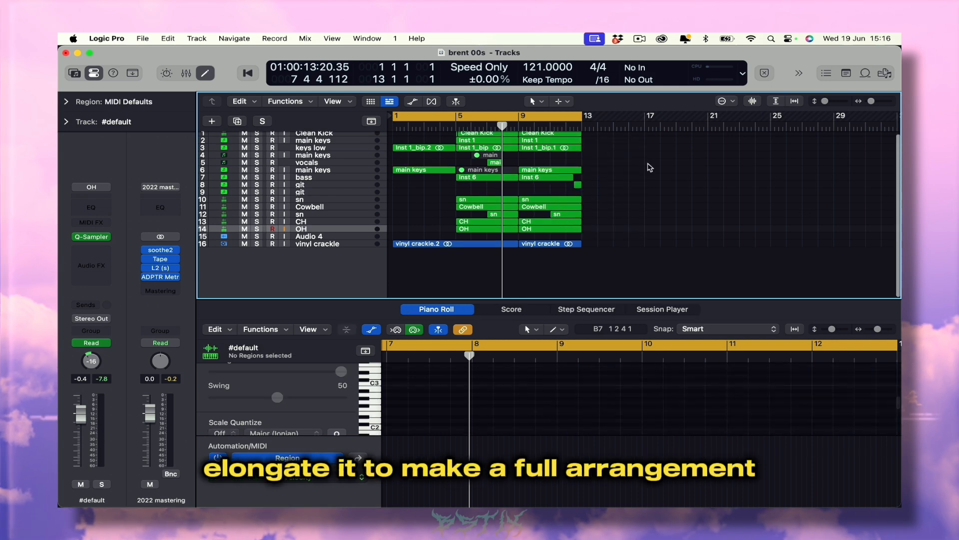
{"action": "scroll", "coordinate": [417, 207], "scroll_direction": "down", "scroll_amount": 3}
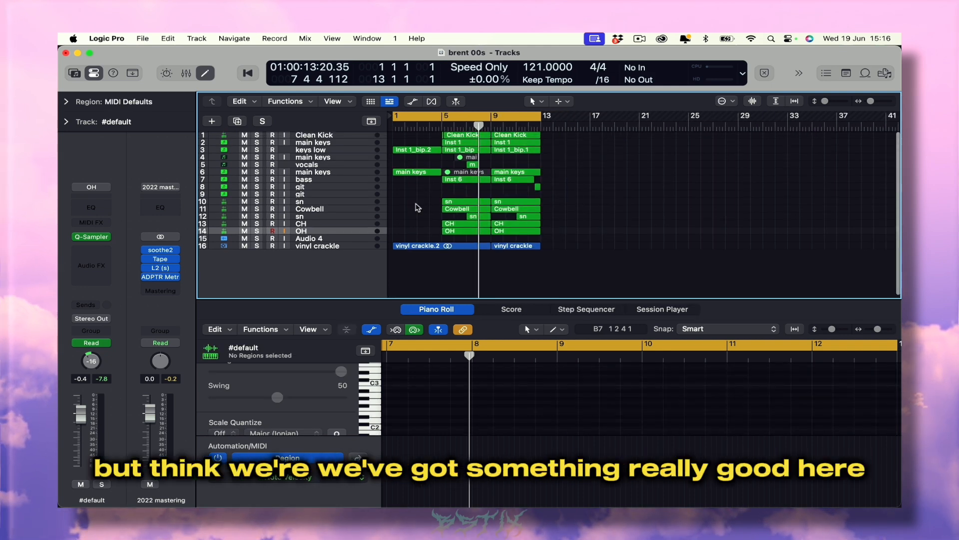